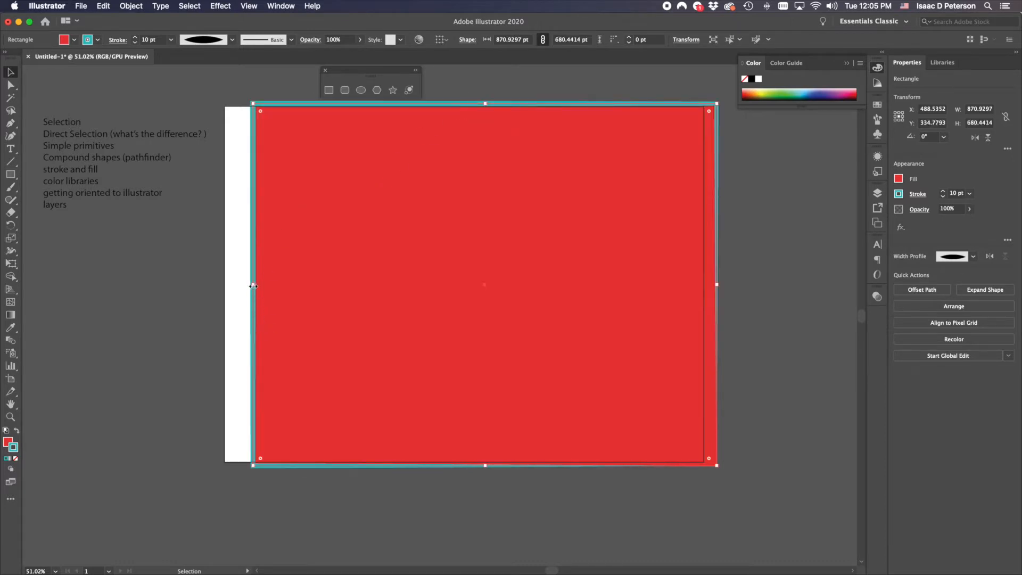
Stretch the red background rectangle past the artboard's edges, to about 938 pt wide and 682 pt high.
mouse_move(253, 285)
mouse_down()
mouse_move(220, 285)
mouse_move(236, 286)
mouse_up()
drag(476, 465, 477, 455)
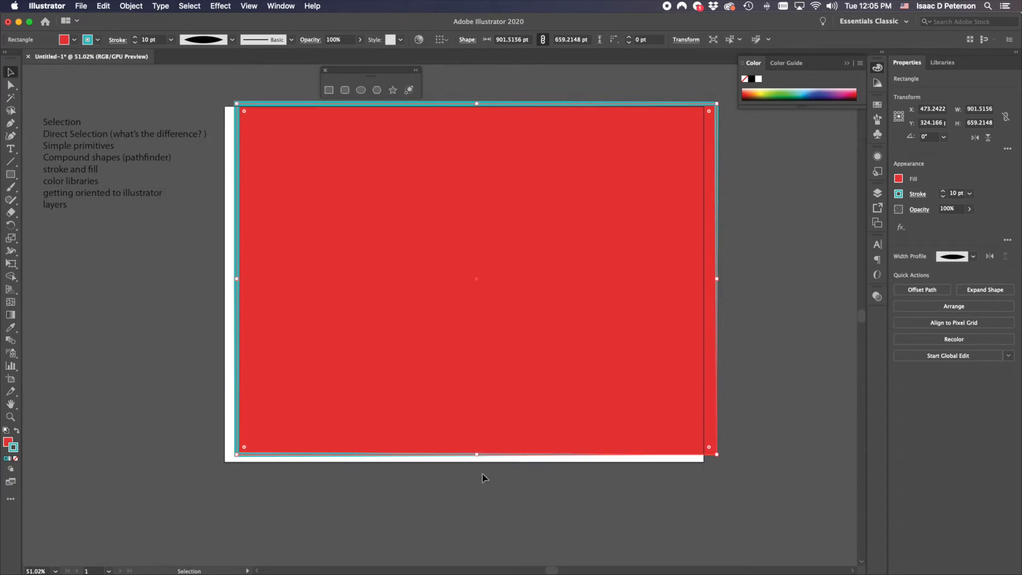
mouse_move(477, 455)
mouse_down()
mouse_move(469, 359)
mouse_move(464, 467)
mouse_up()
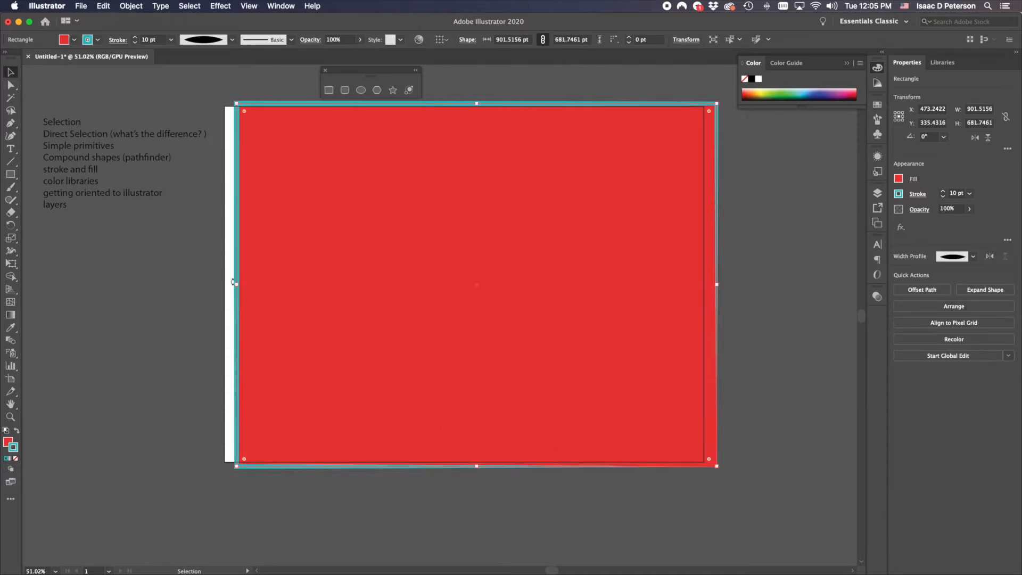
drag(237, 284, 217, 284)
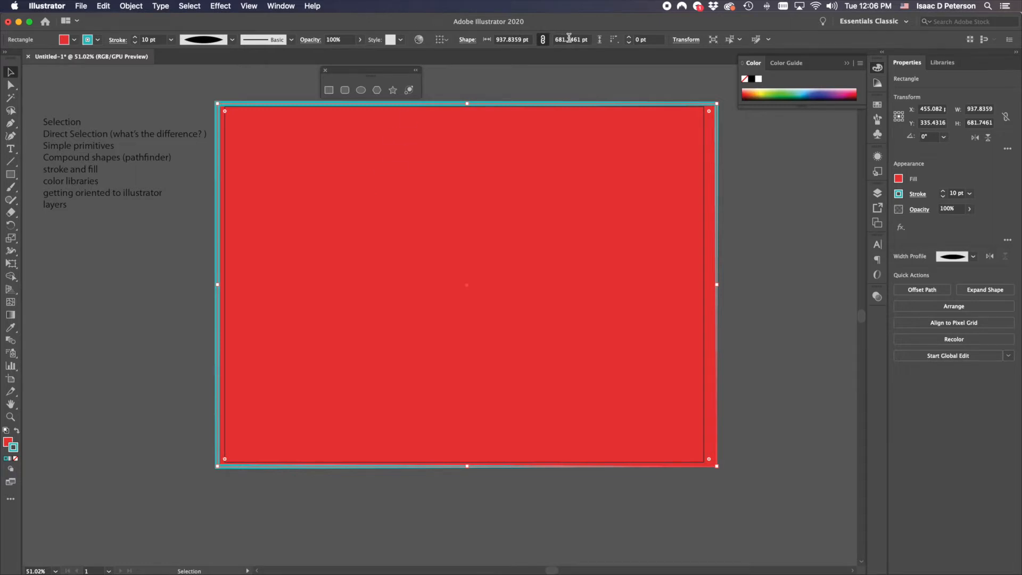
Detach the Layers panel from the dock to float beside the artboard, and collapse the remaining Artboards panel group.
click(879, 195)
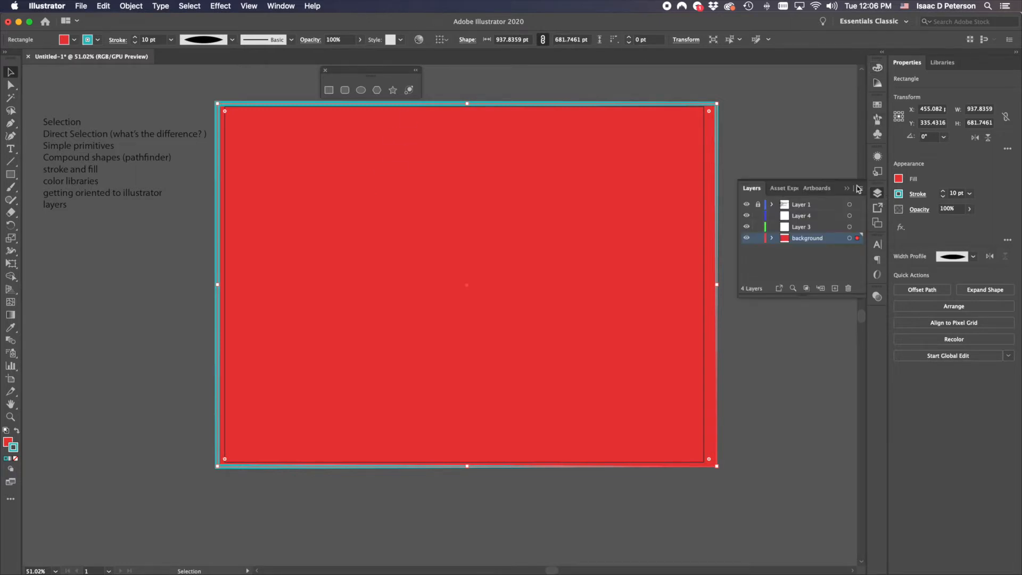
drag(752, 191, 748, 336)
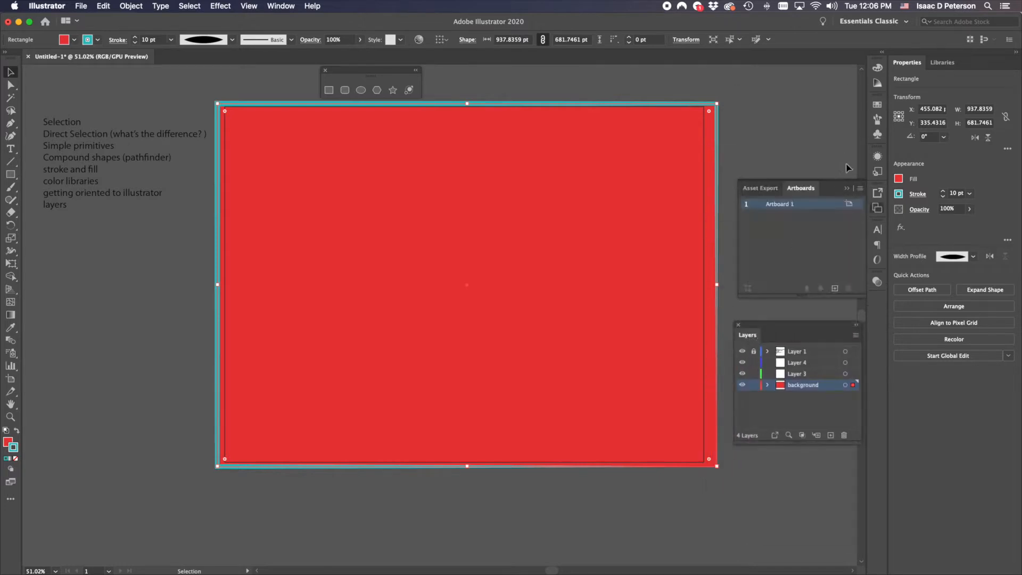
click(847, 189)
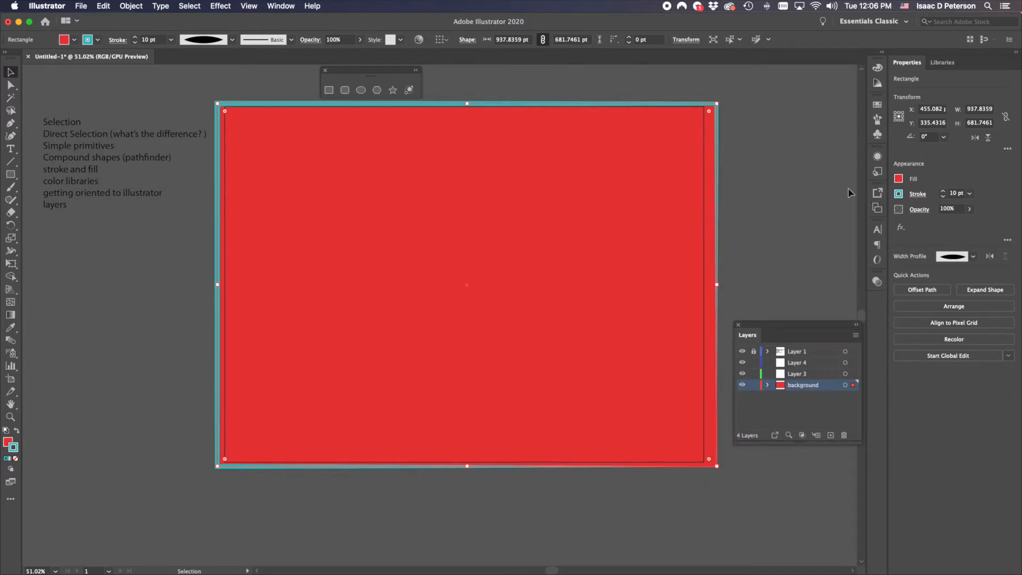
click(282, 6)
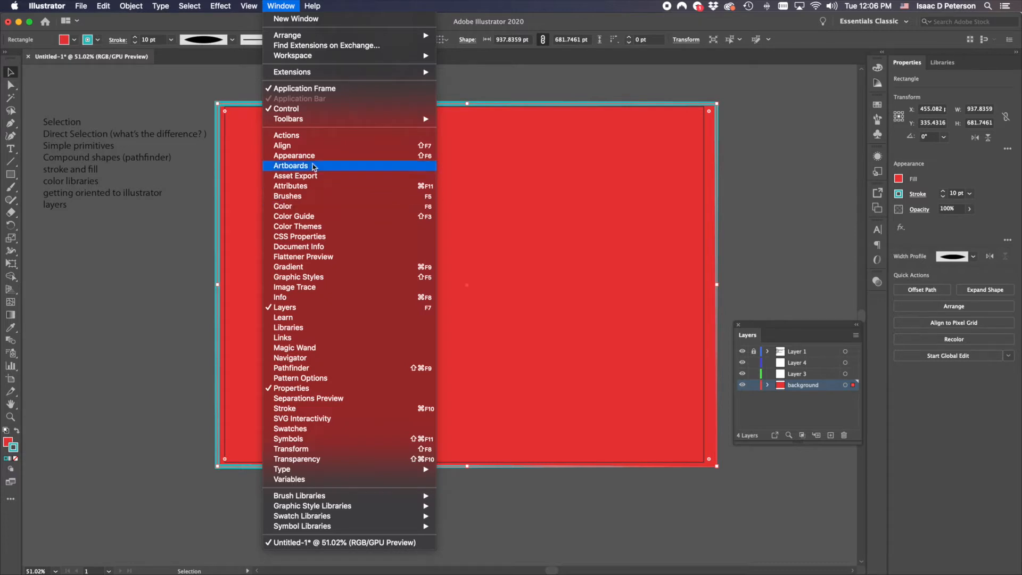
click(113, 263)
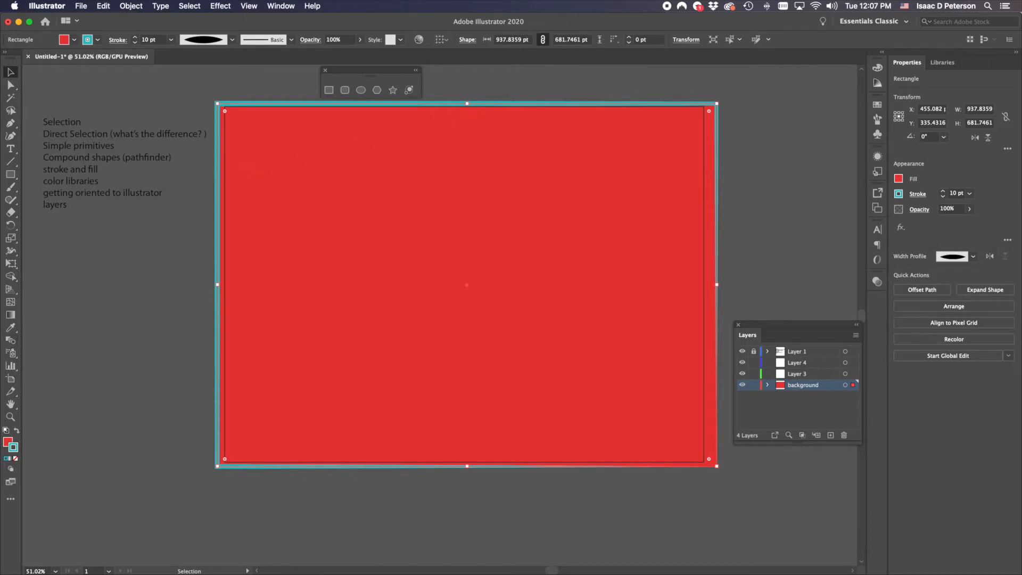
Try the background rectangle with its fill set to none, and restore the solid red fill.
click(8, 442)
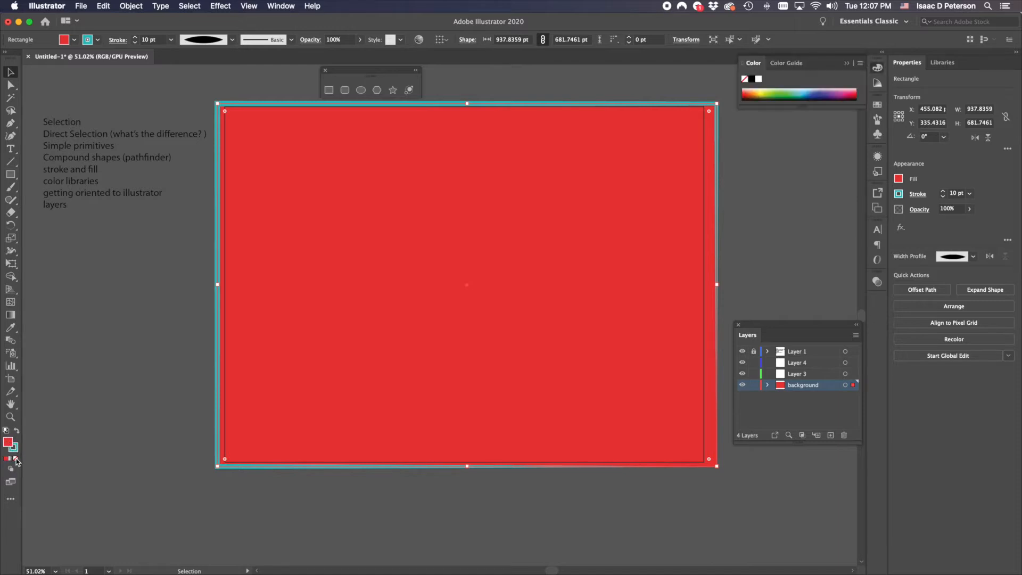
click(16, 459)
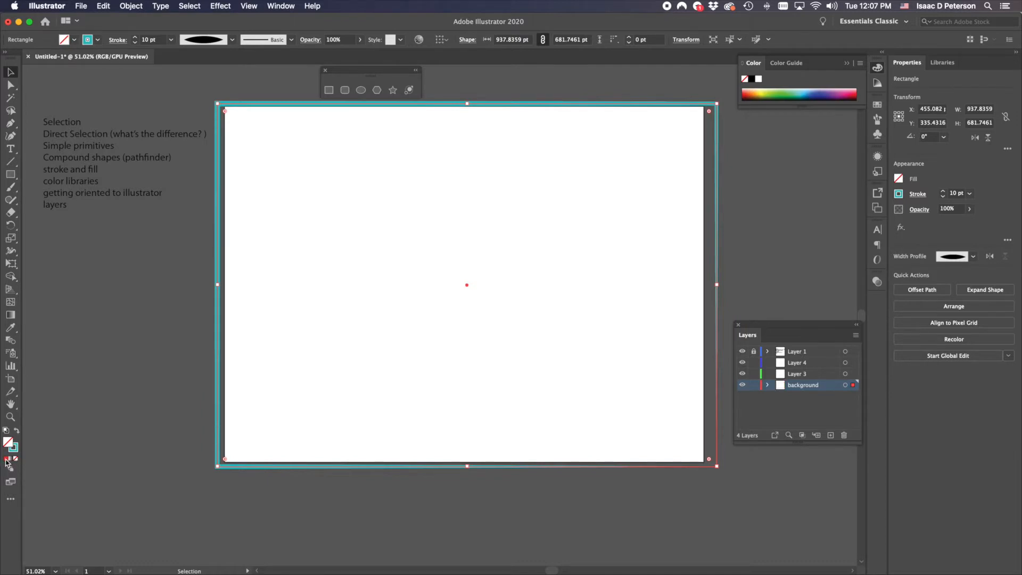
click(7, 460)
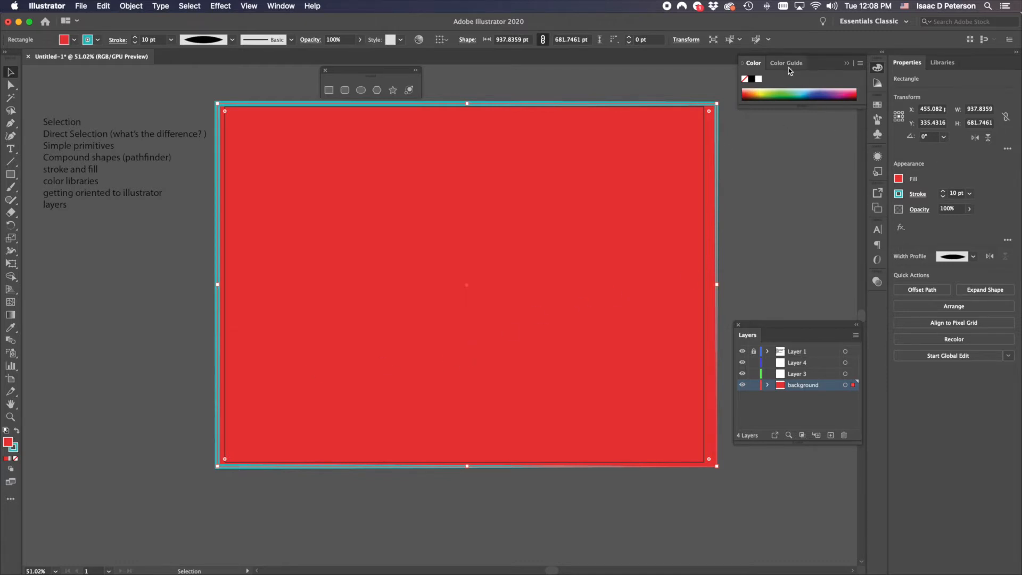
Open the Swatches panel and detach it to float beside the artboard, below the text notes.
click(877, 106)
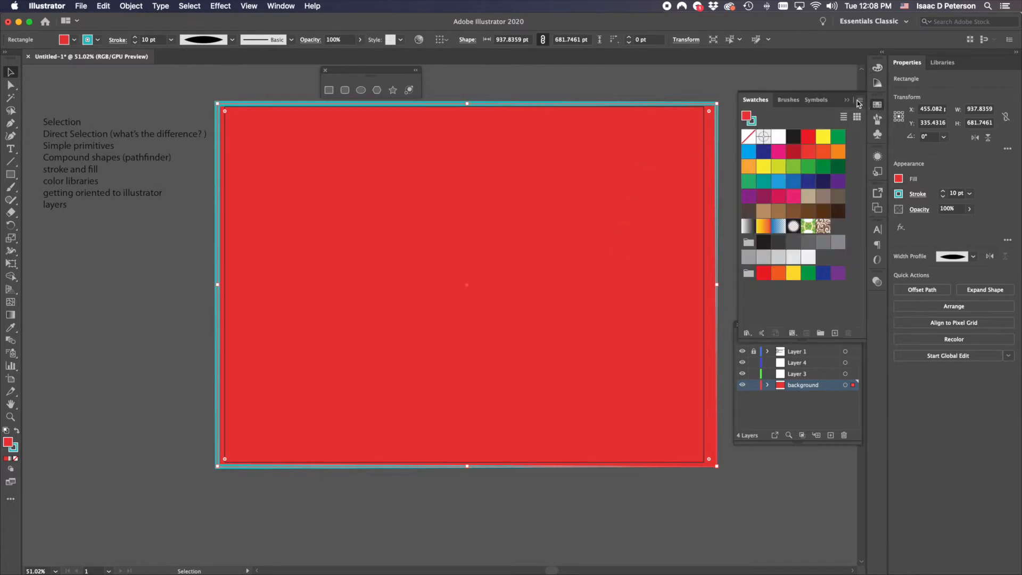
mouse_move(745, 106)
mouse_down()
mouse_move(329, 136)
mouse_move(214, 156)
mouse_move(85, 260)
mouse_move(84, 239)
mouse_up()
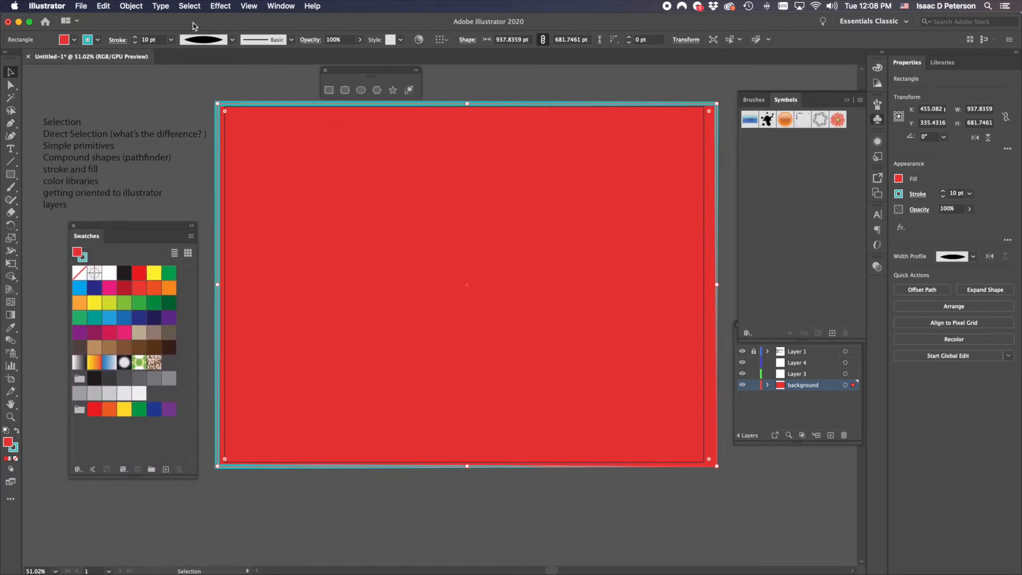
click(276, 7)
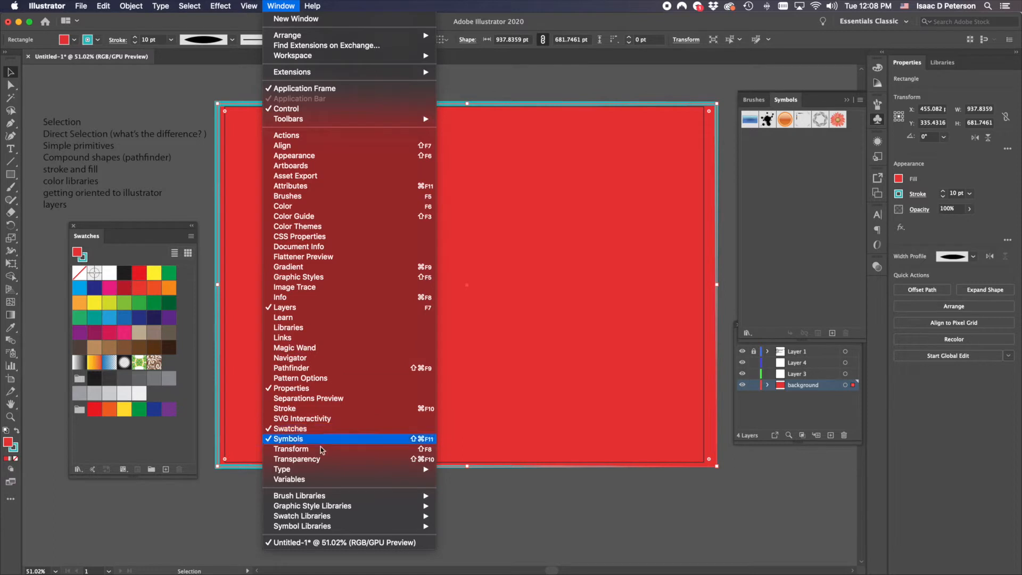
click(287, 5)
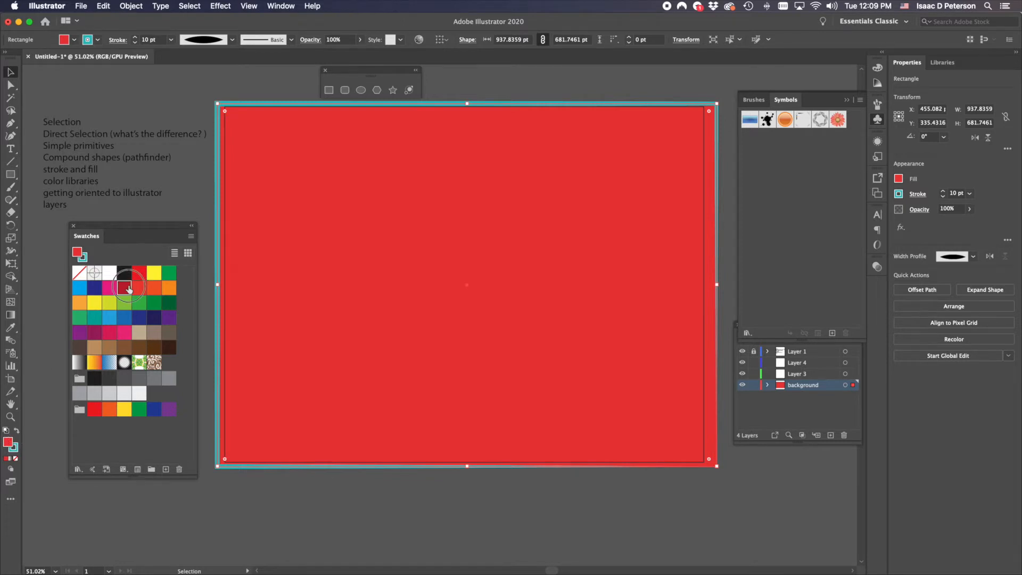
Try solid red, orange, green, yellow-green and blue swatches as the background rectangle's fill.
click(126, 288)
click(153, 288)
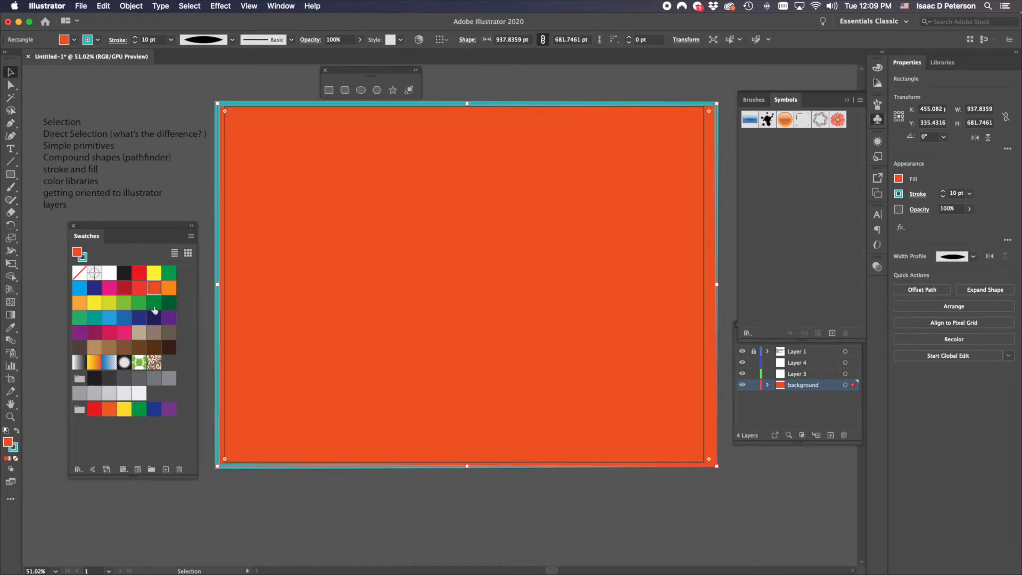
click(154, 302)
click(113, 303)
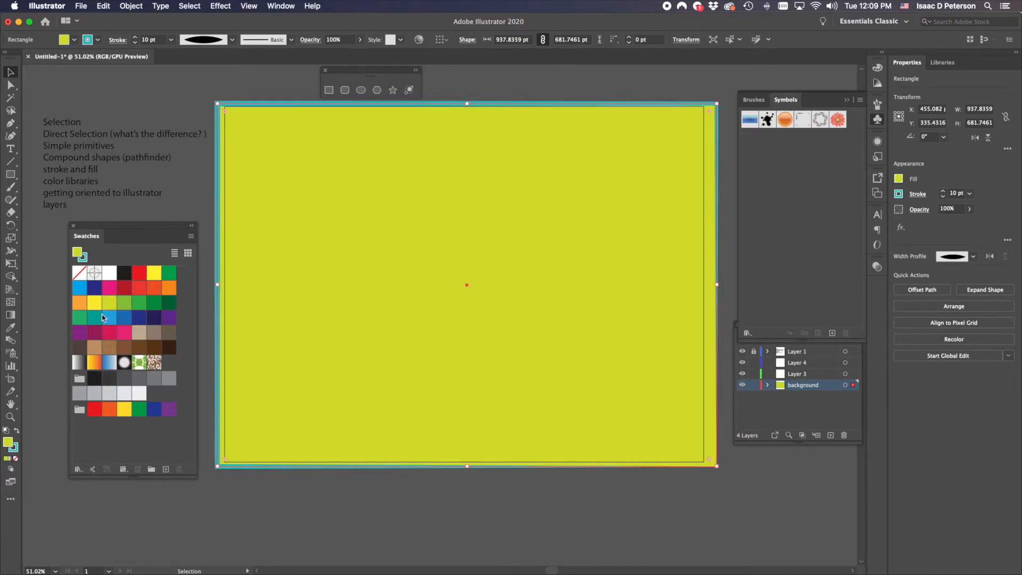
click(123, 318)
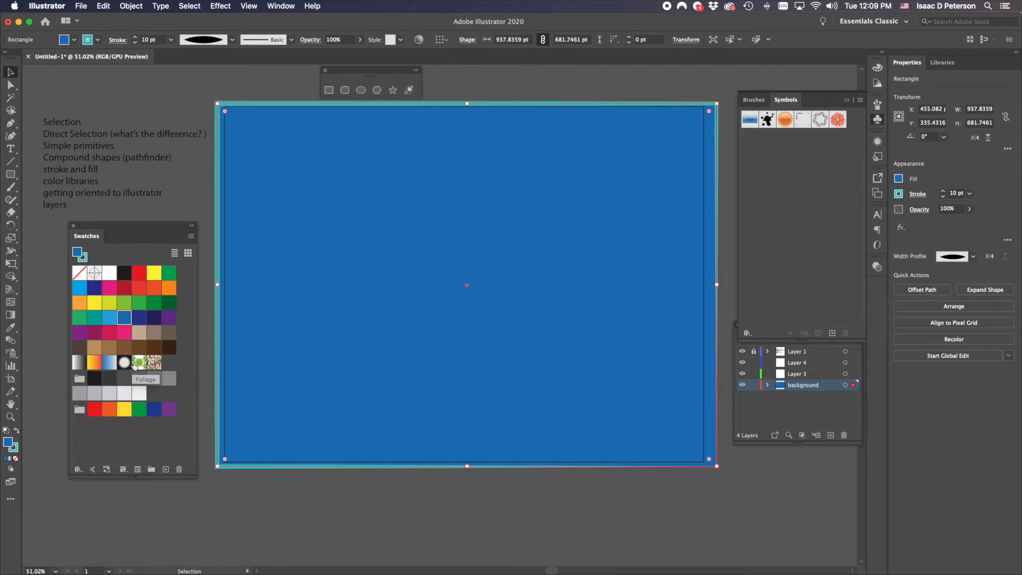
Try the green Foliage pattern, the brown swirl pattern and grey swatches as the background rectangle's fill.
click(139, 362)
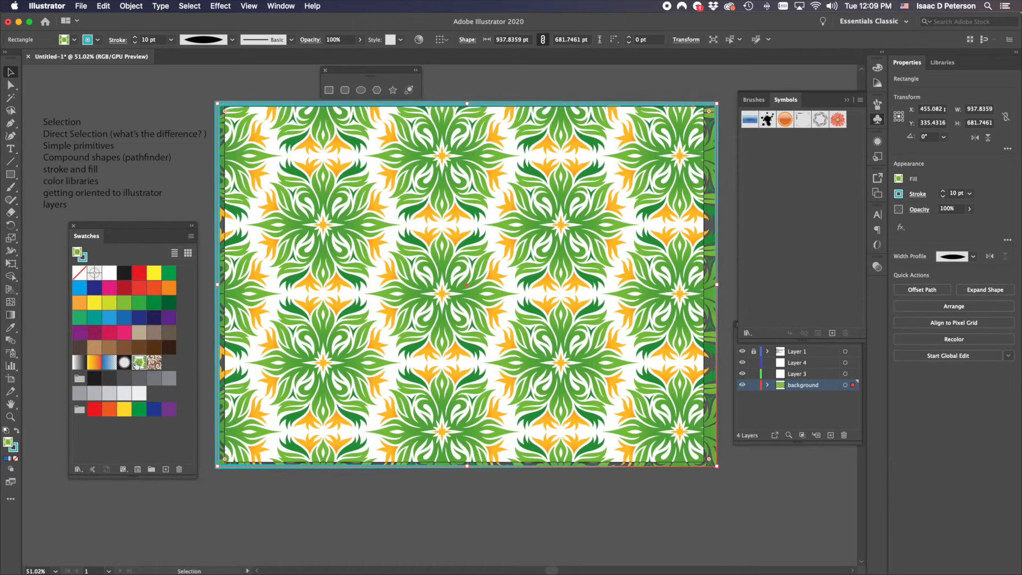
click(155, 362)
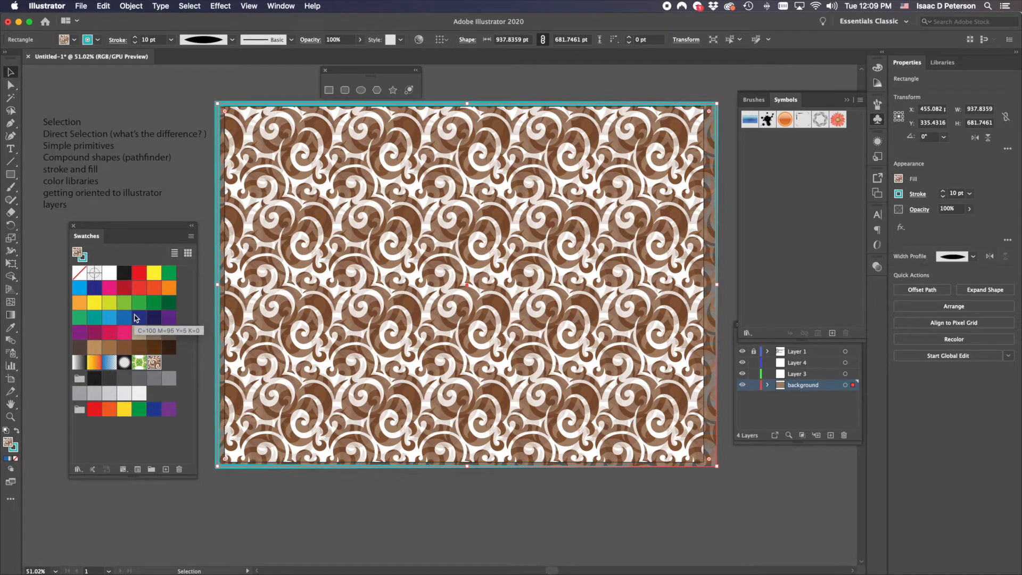
click(139, 362)
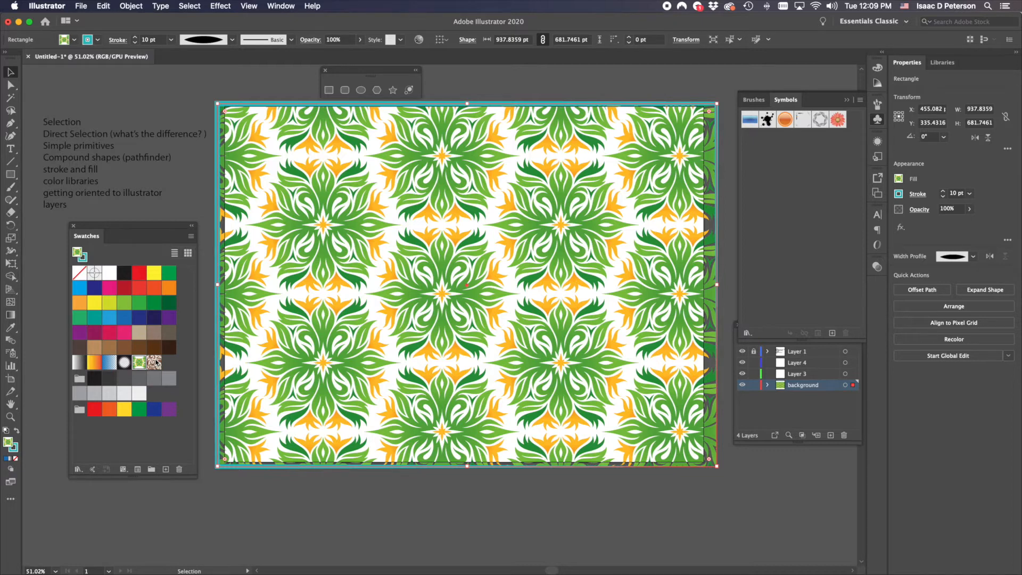
click(139, 378)
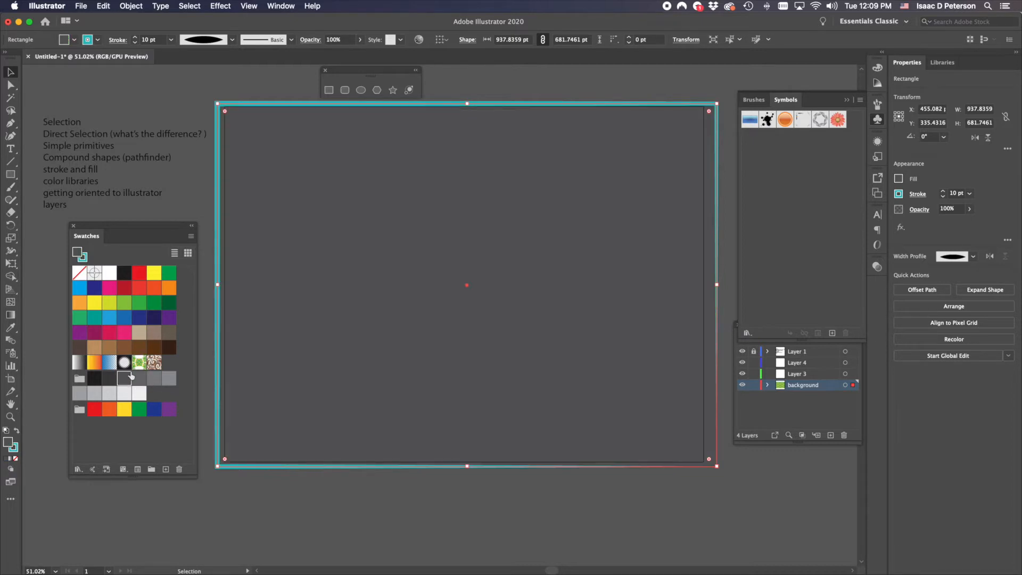
click(162, 377)
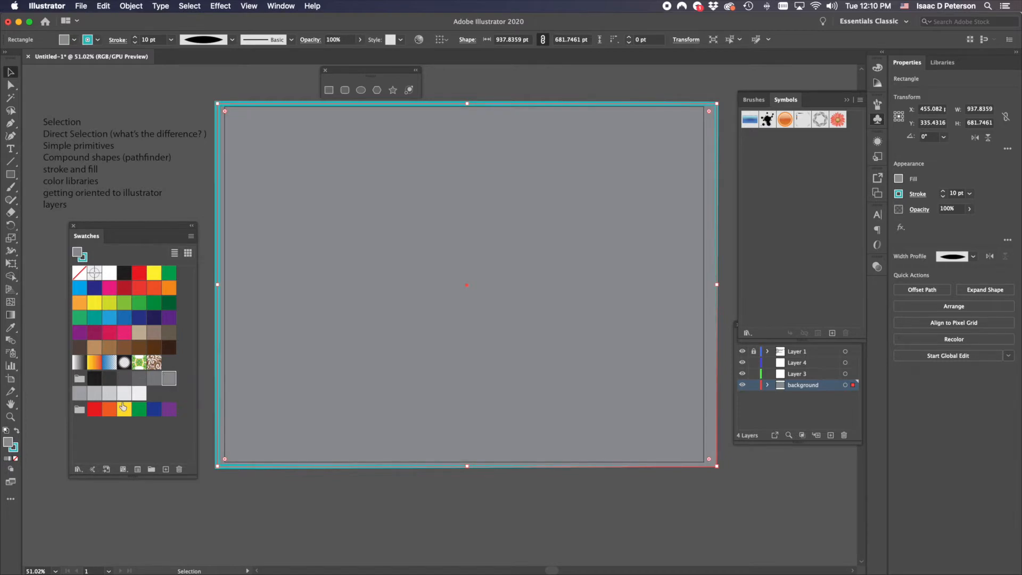
click(139, 362)
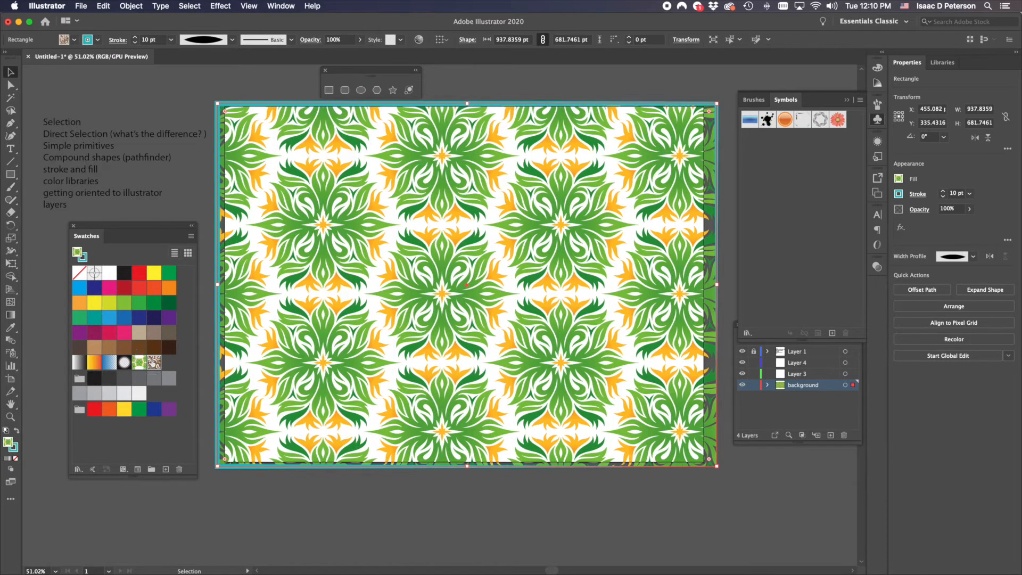
click(154, 362)
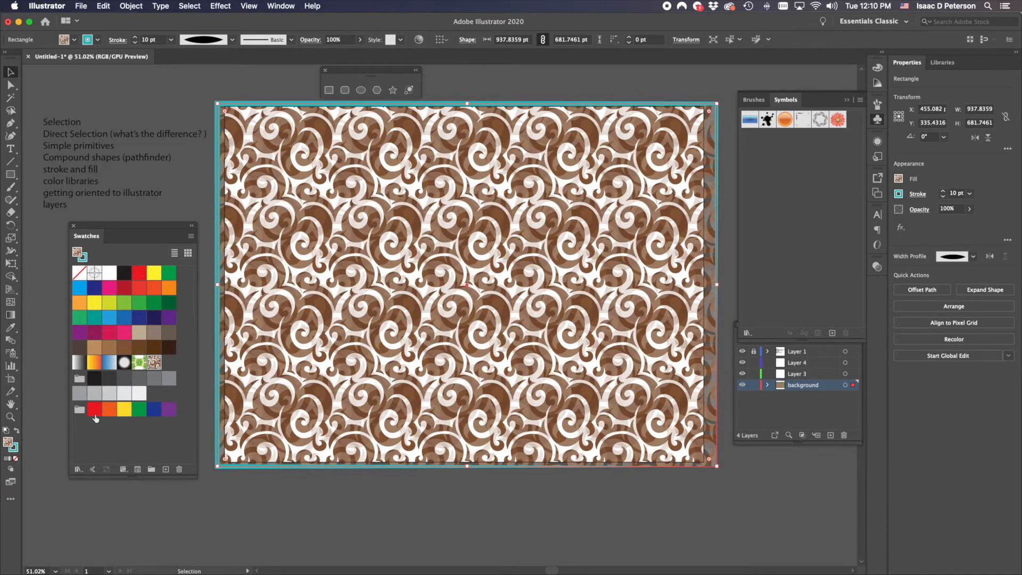
Open the Decorative Legacy pattern swatch library.
click(77, 470)
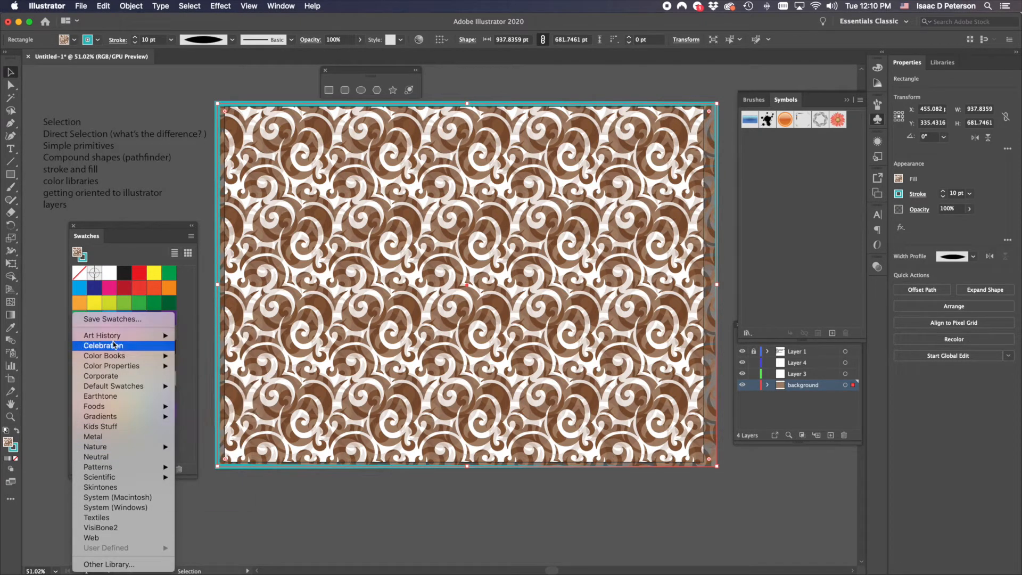
mouse_move(111, 466)
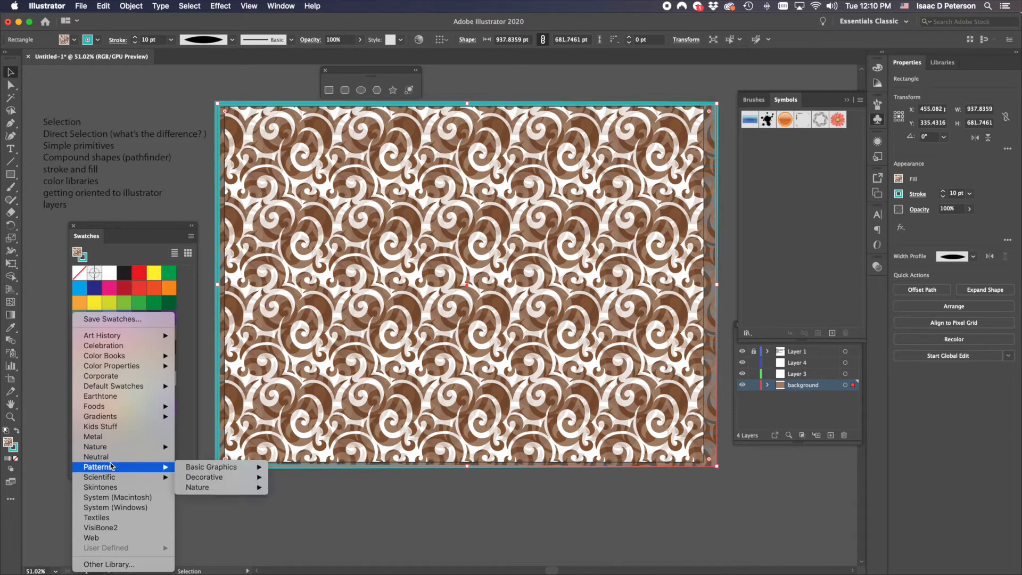
mouse_move(203, 483)
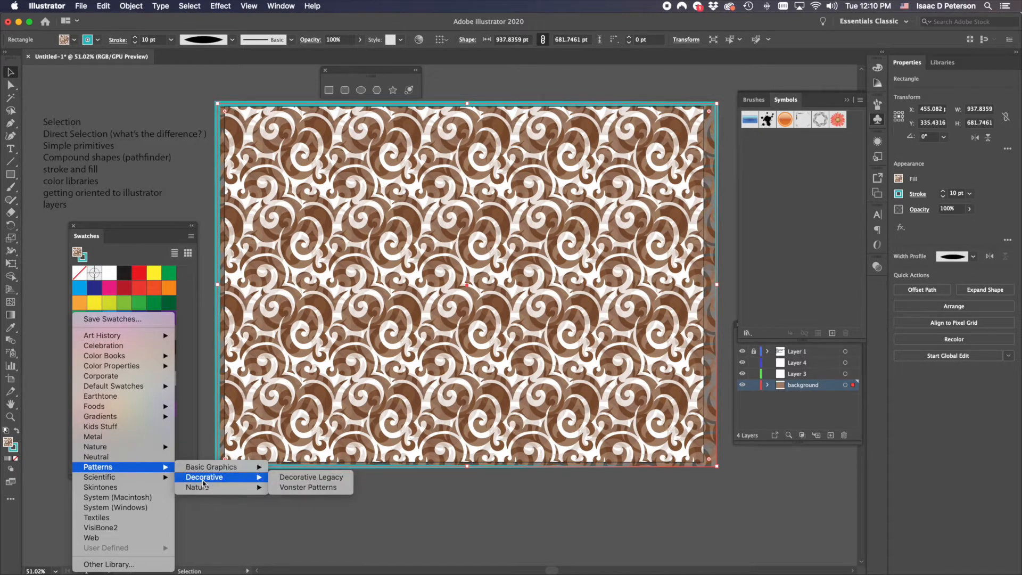
click(347, 477)
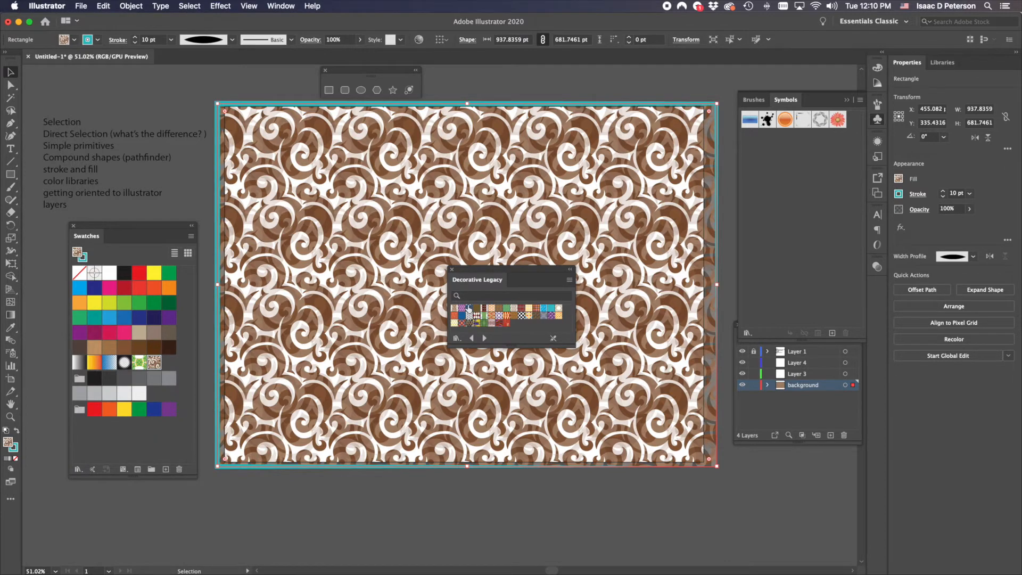
Sample several Decorative Legacy patterns on the rectangle, ending with the red floral one, and move the library panel below the artboard.
click(468, 308)
click(461, 308)
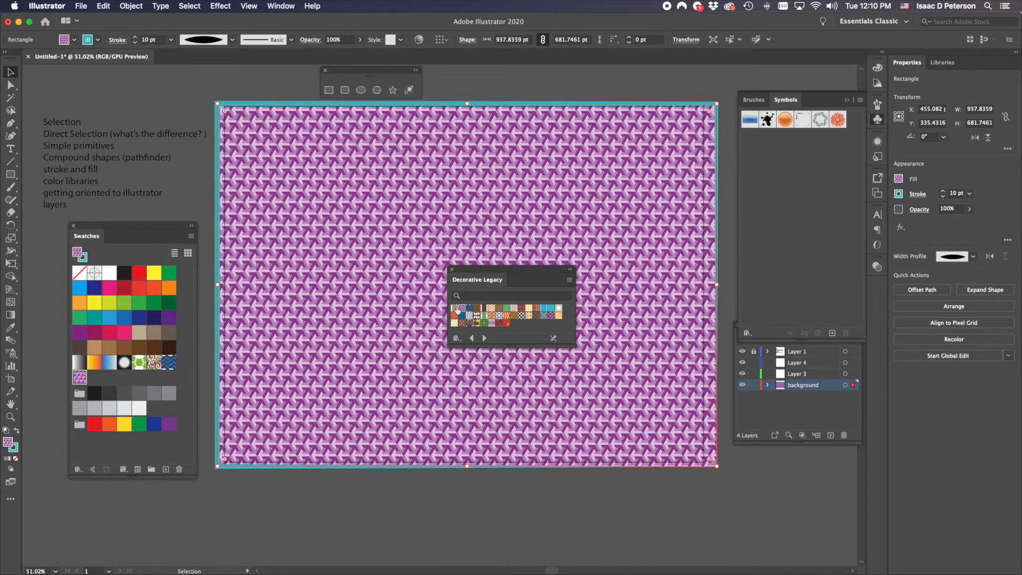
click(454, 307)
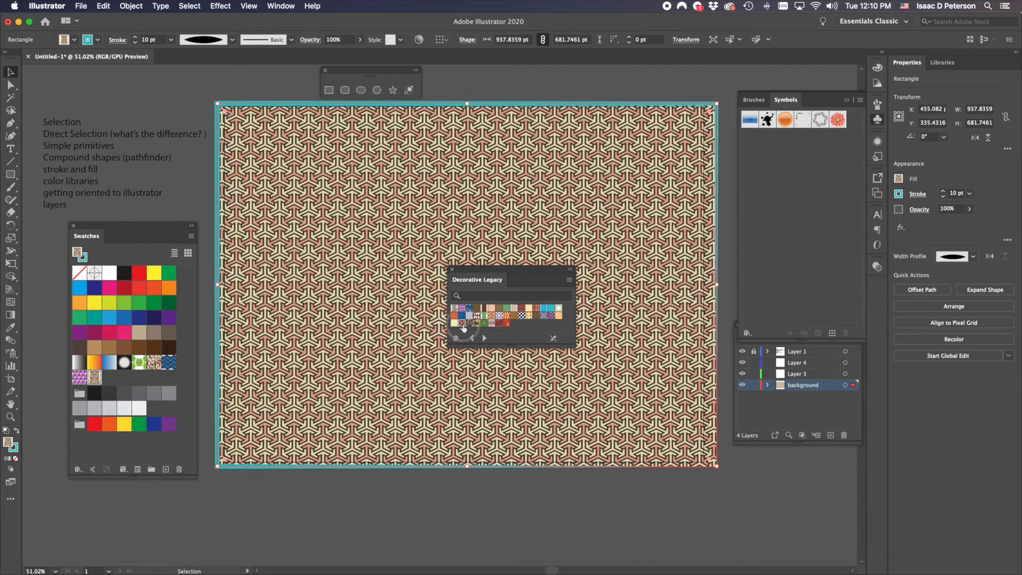
click(465, 323)
drag(487, 271, 611, 478)
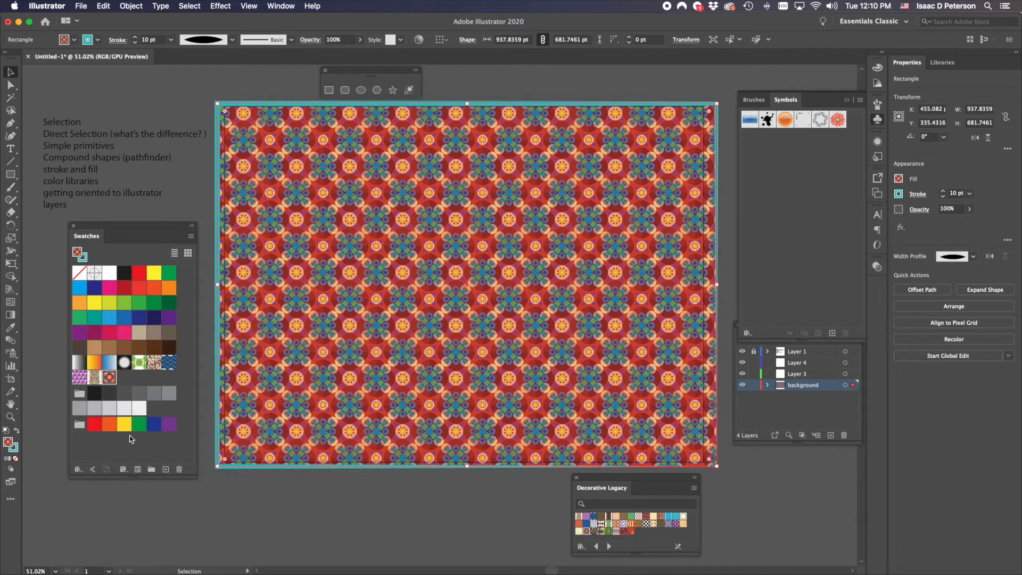
Open the Gems and Jewels gradient swatch library.
click(77, 469)
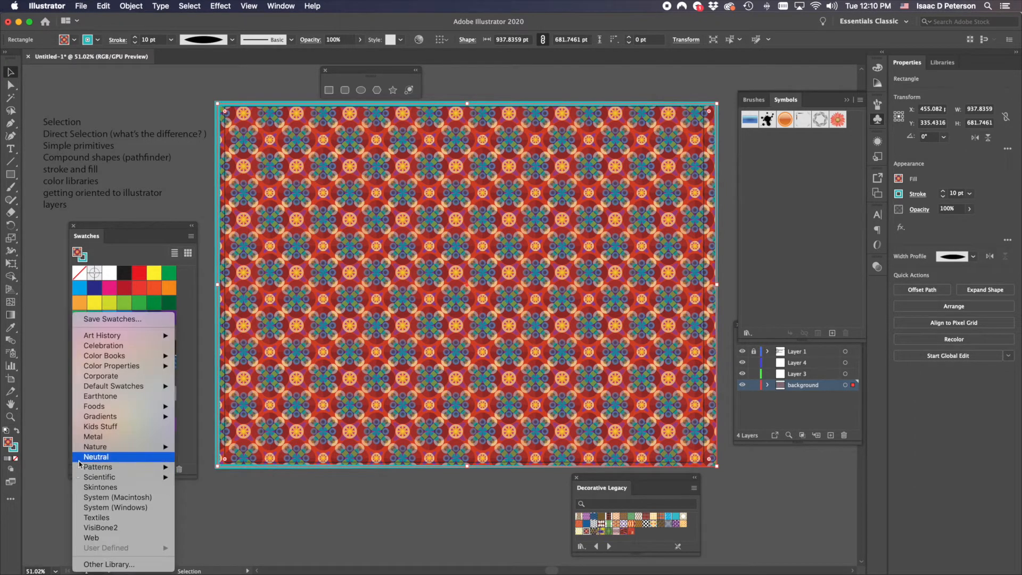
mouse_move(98, 419)
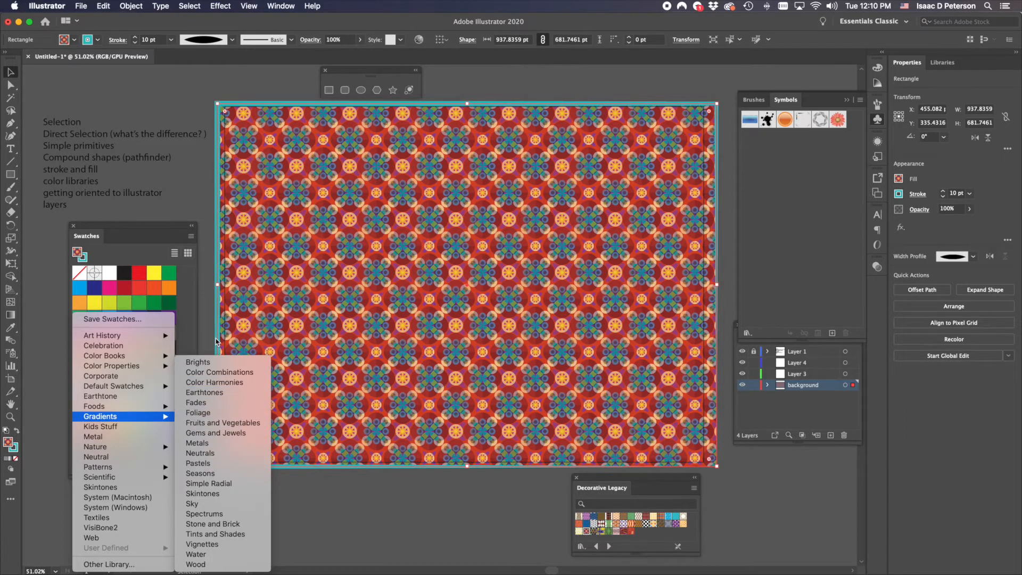
click(209, 432)
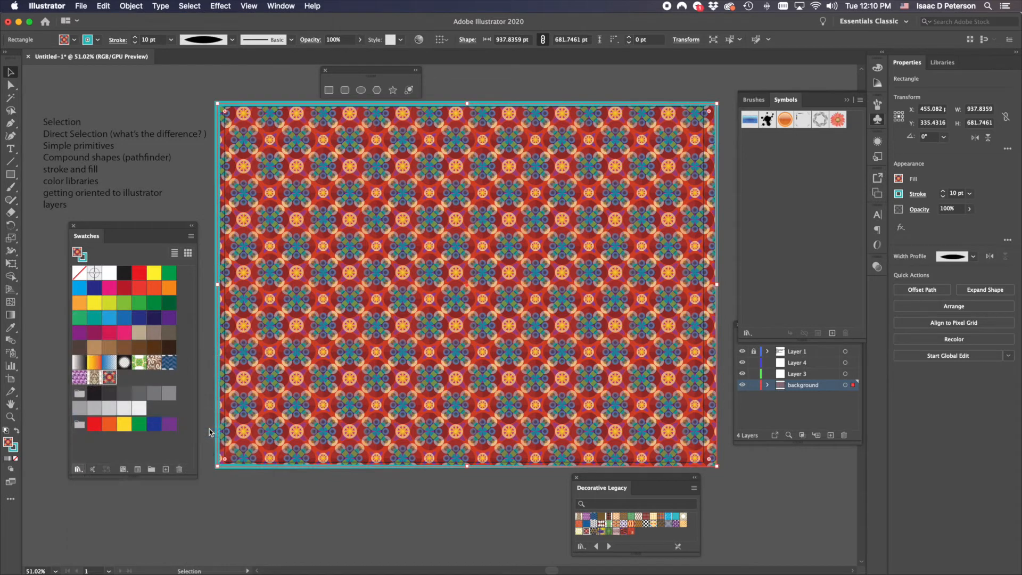
Move the swatch library panels over the artboard's lower-left edge and sample Gems and Jewels gradients on the background rectangle, ending with a pale radial one.
drag(625, 483, 127, 140)
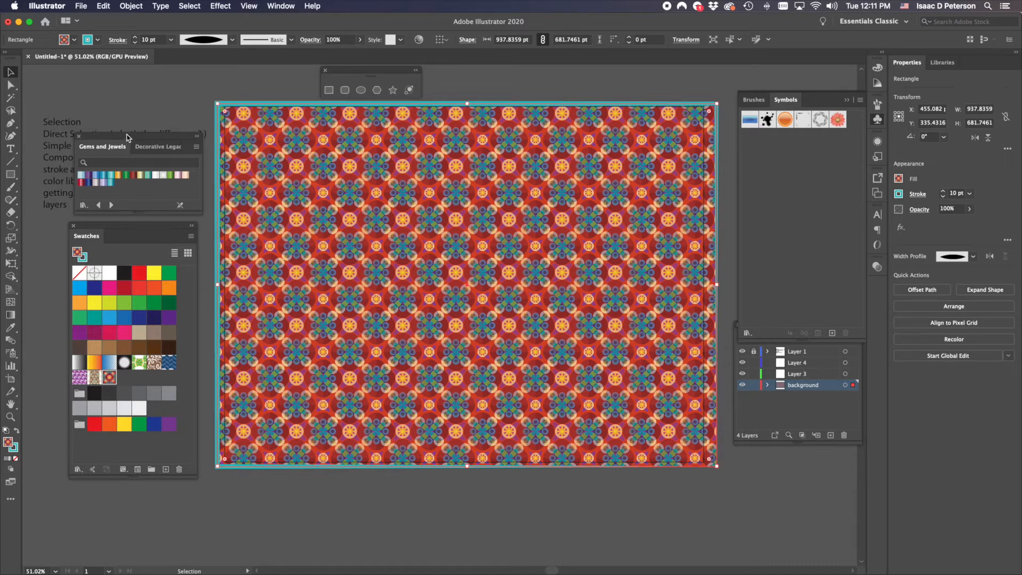
drag(127, 135, 307, 451)
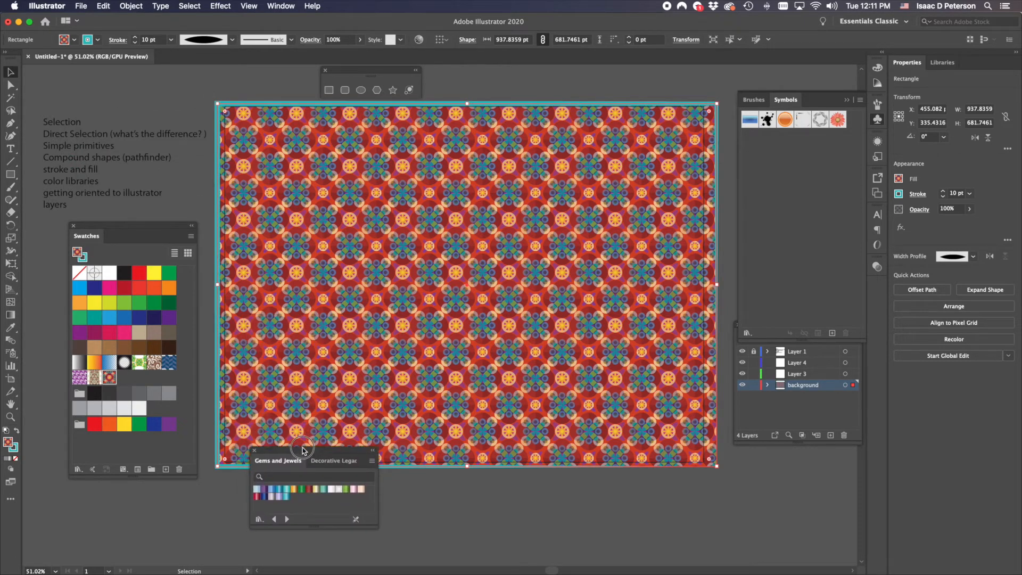
click(257, 496)
click(271, 496)
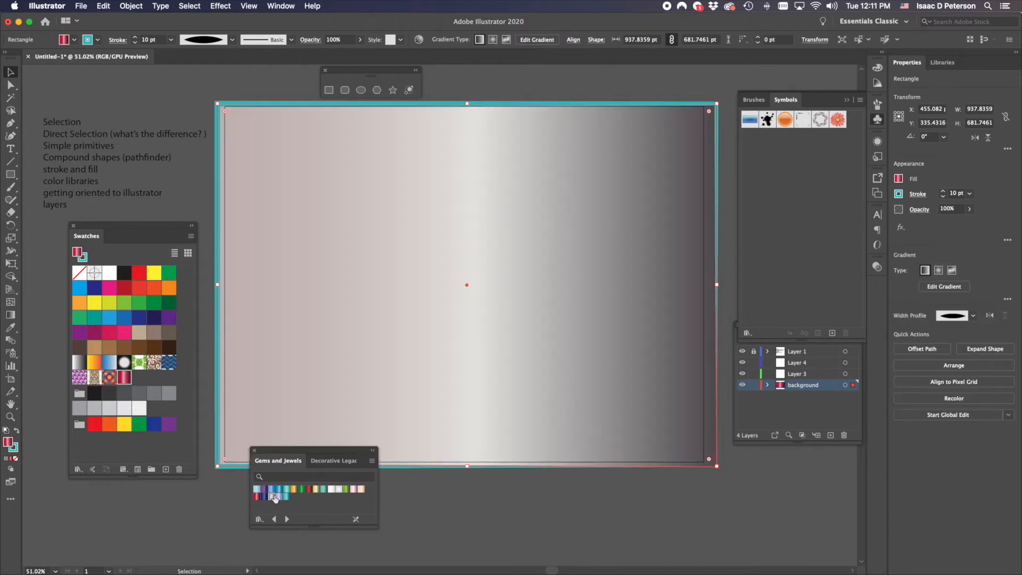
click(285, 497)
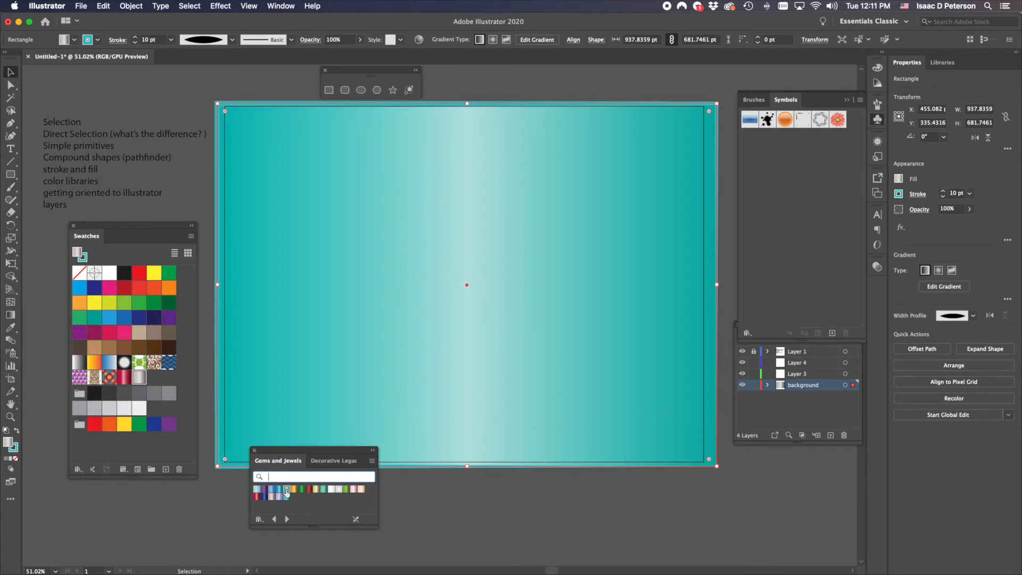
click(330, 489)
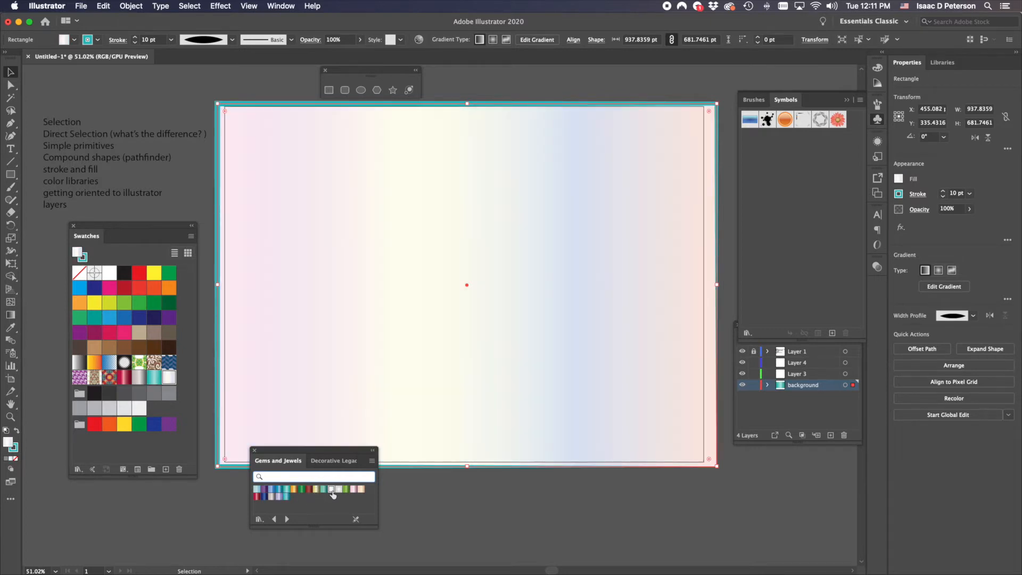
click(336, 490)
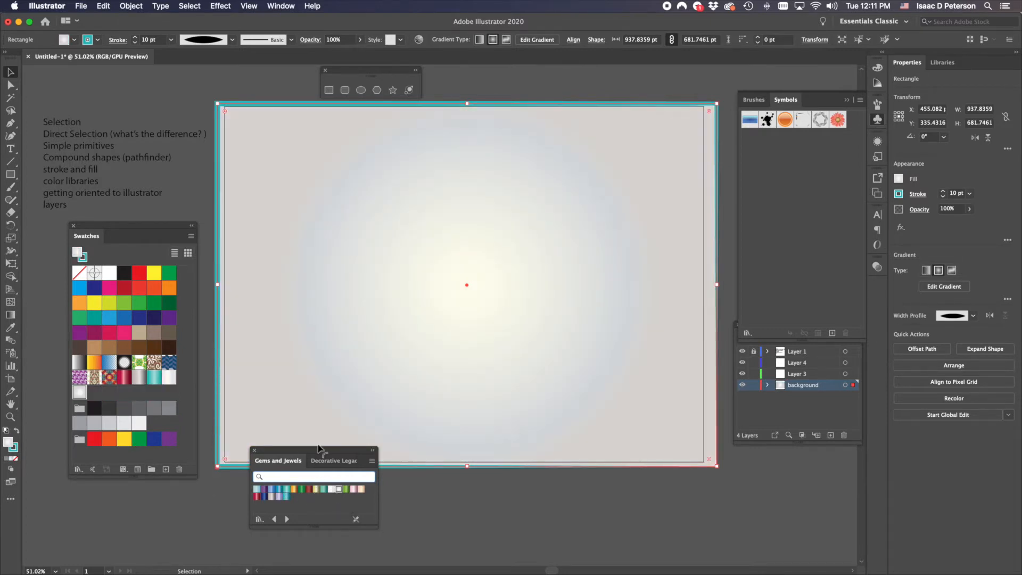
Try several Decorative Legacy patterns as the background rectangle's fill, ending with the multicoloured diamond tile pattern.
click(326, 461)
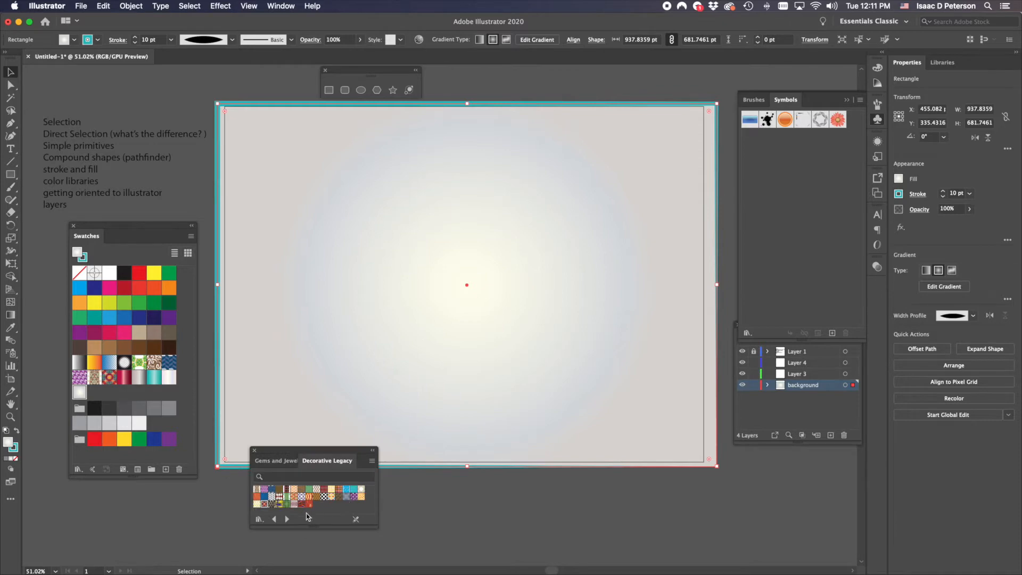
click(309, 498)
click(314, 497)
click(317, 496)
click(338, 497)
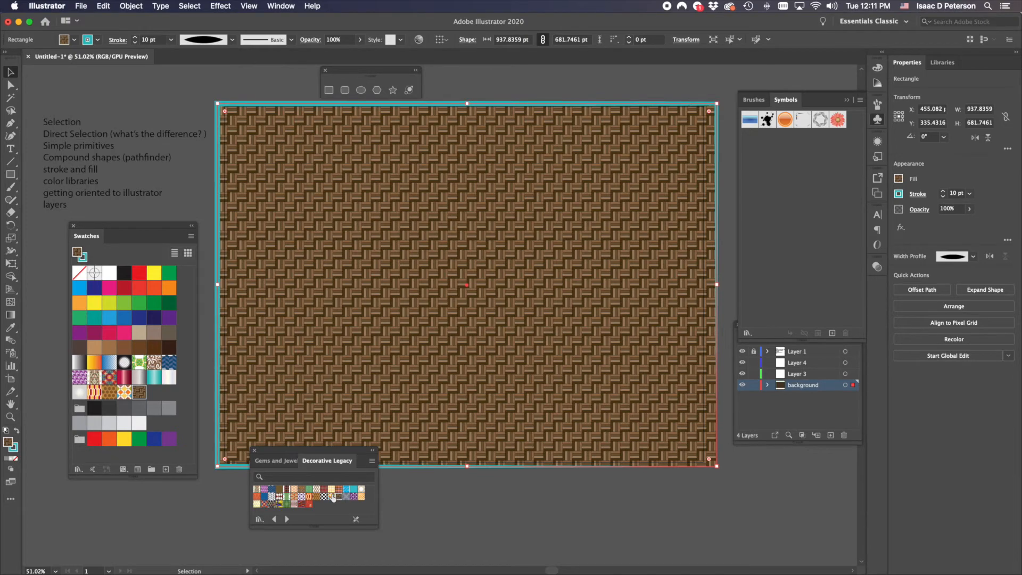
click(333, 497)
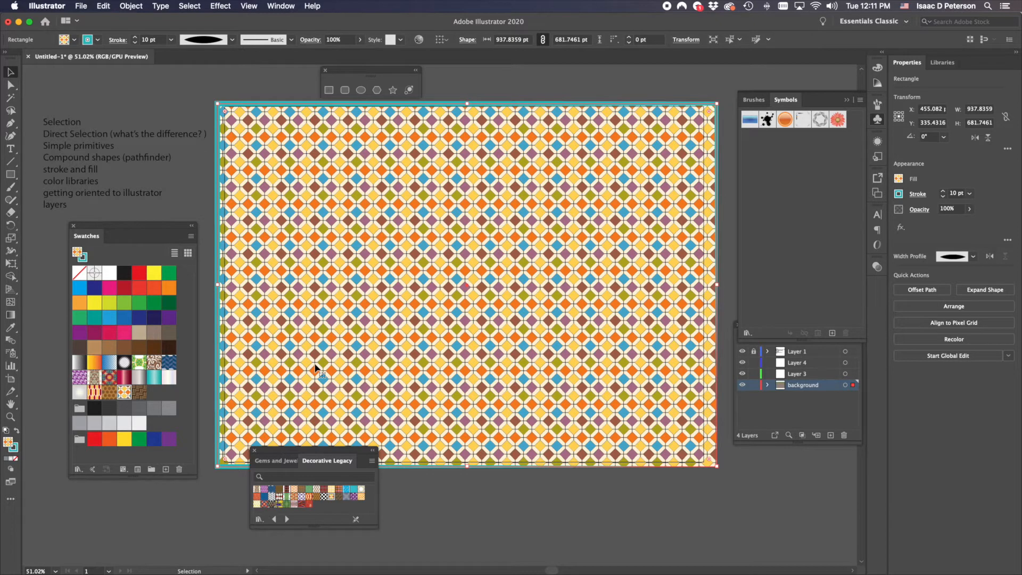
Reduce the background rectangle's opacity to 35% with the Transparency settings, and collapse those settings.
click(877, 268)
click(855, 277)
drag(854, 290, 829, 294)
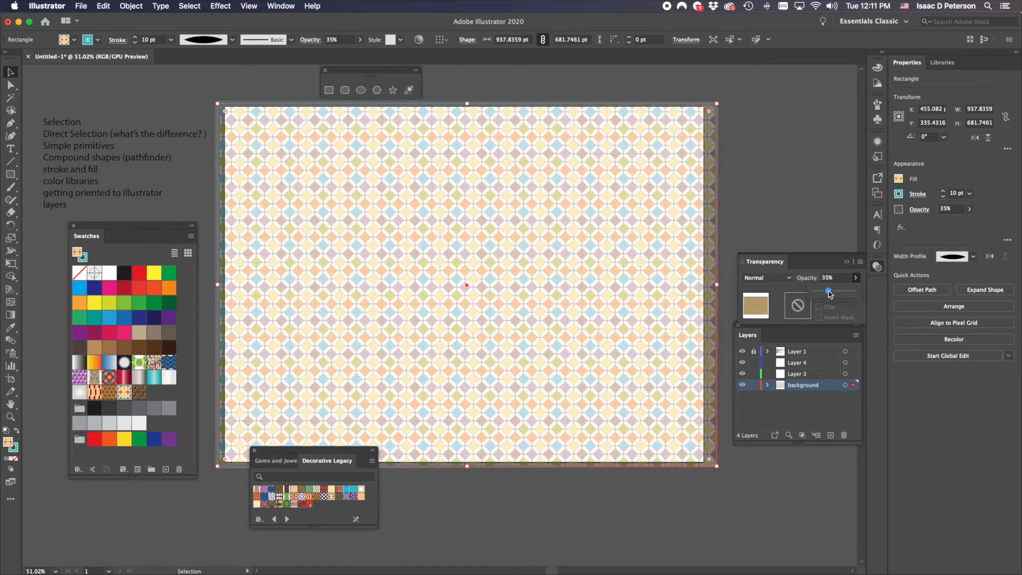
click(845, 263)
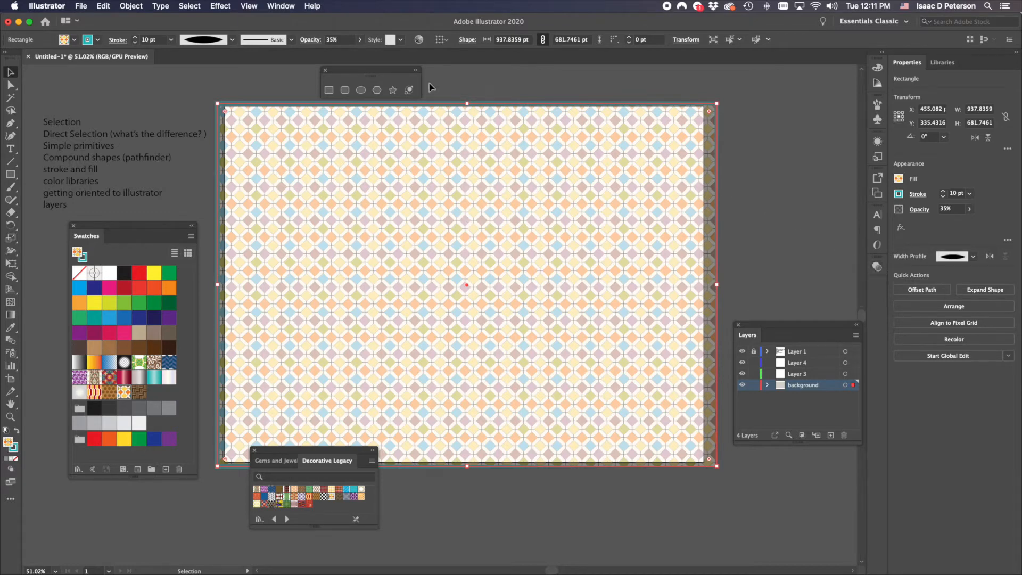
click(281, 6)
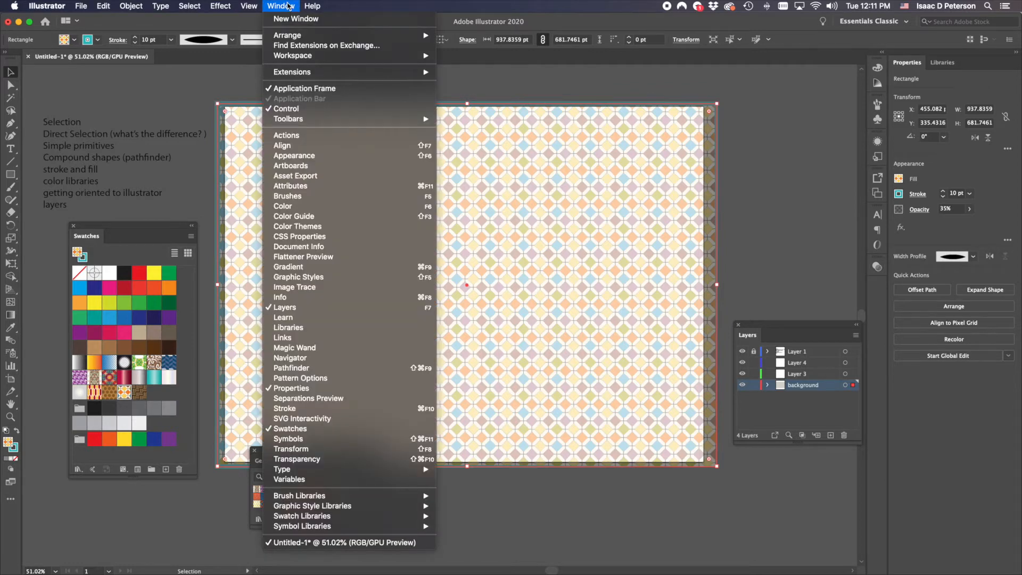
click(287, 6)
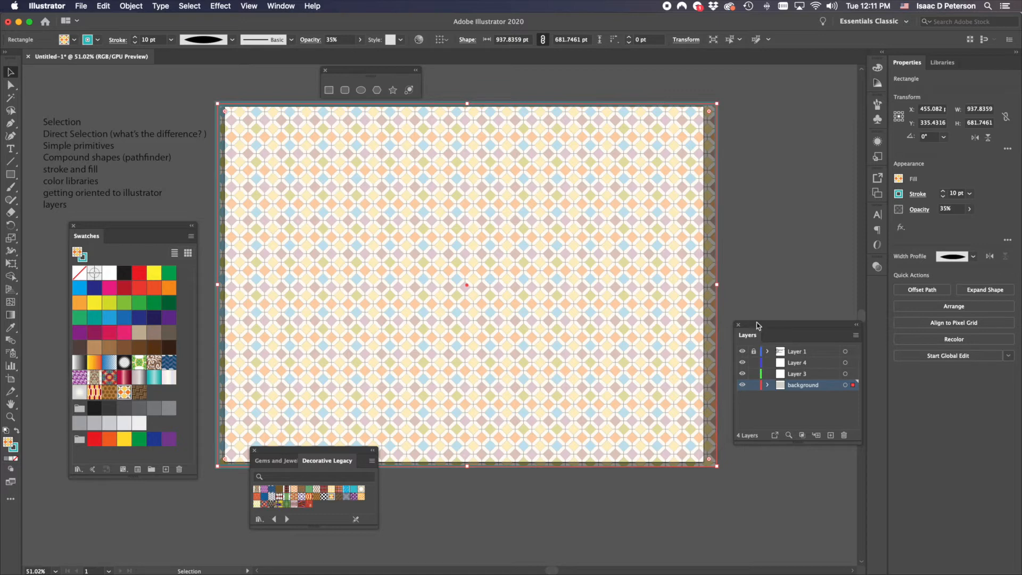
Lock the background layer and draw a wide ellipse about 363 by 105 pt on Layer 3, in the artboard's upper part.
click(754, 384)
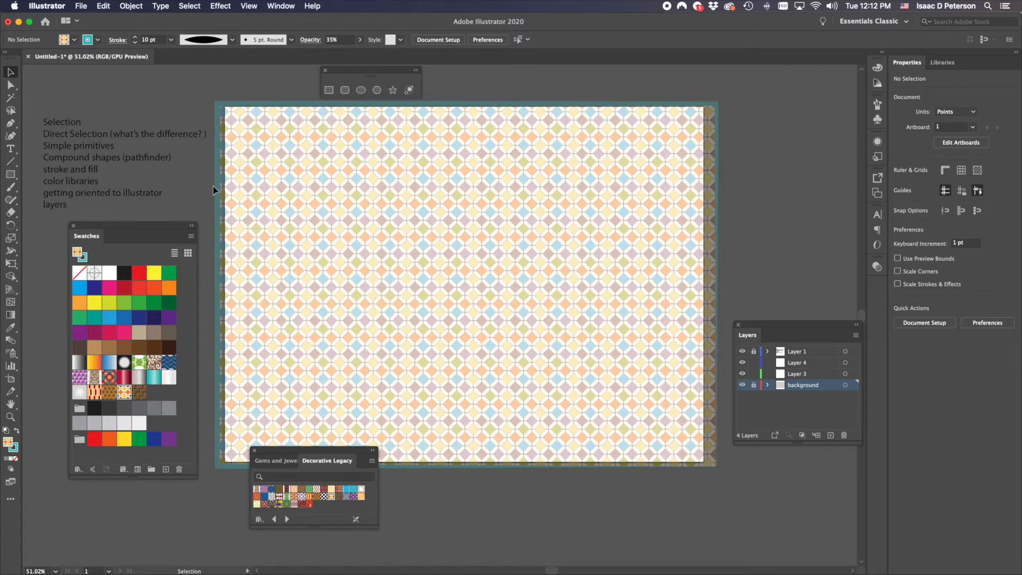
click(329, 89)
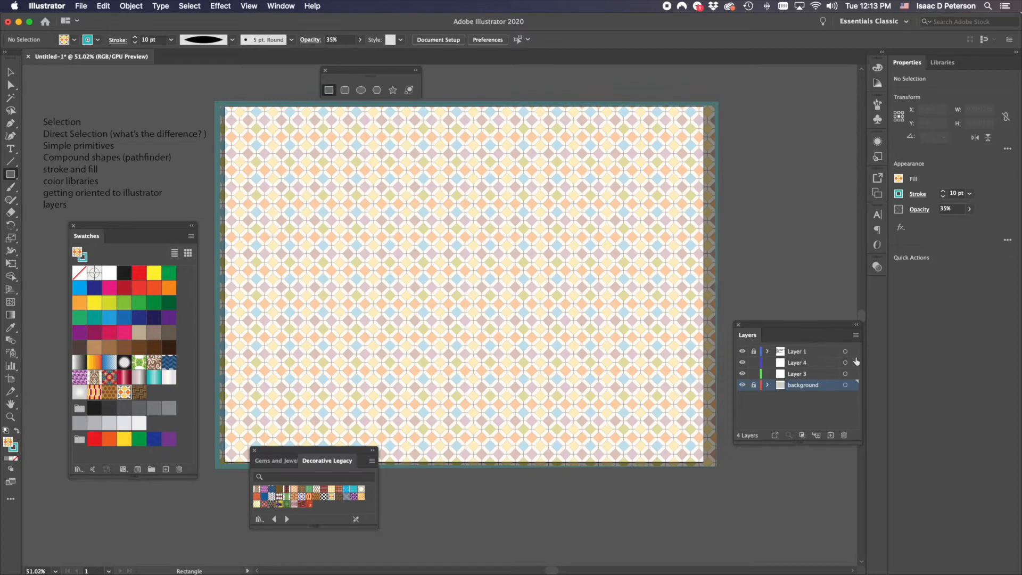
click(810, 375)
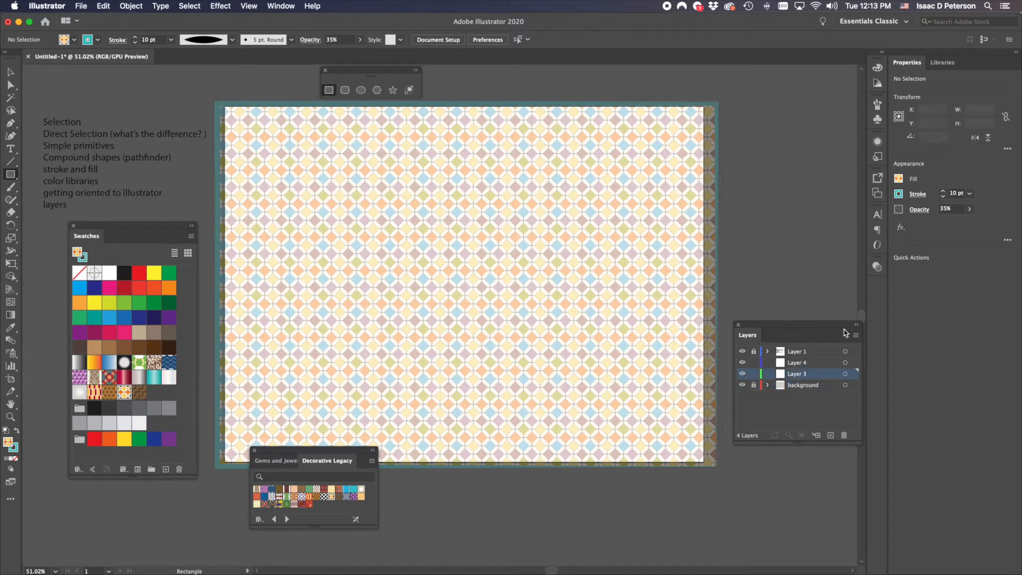
click(360, 91)
drag(301, 176, 493, 230)
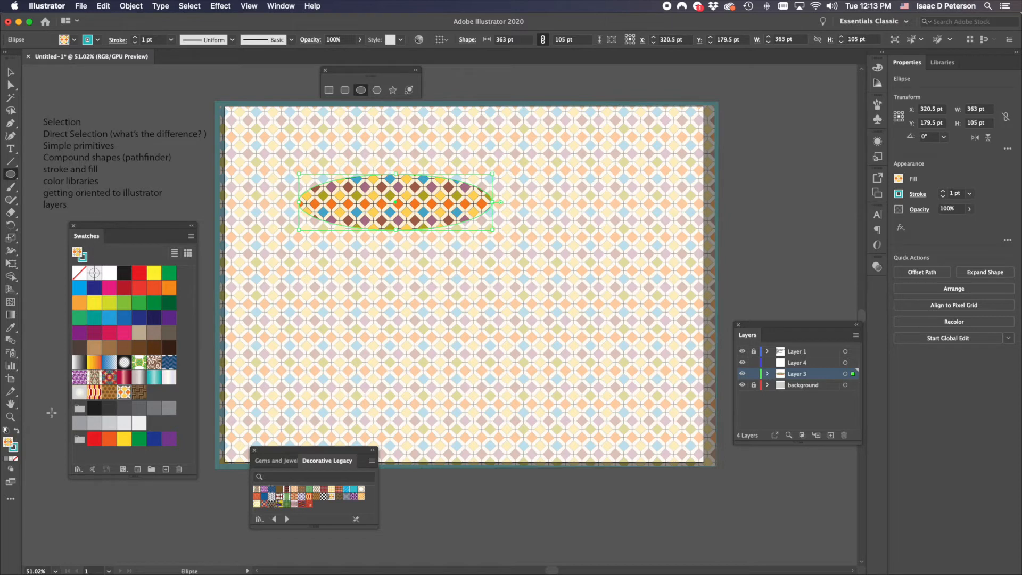
Fill the ellipse with the dark red gradient from the Gems and Jewels library.
click(284, 456)
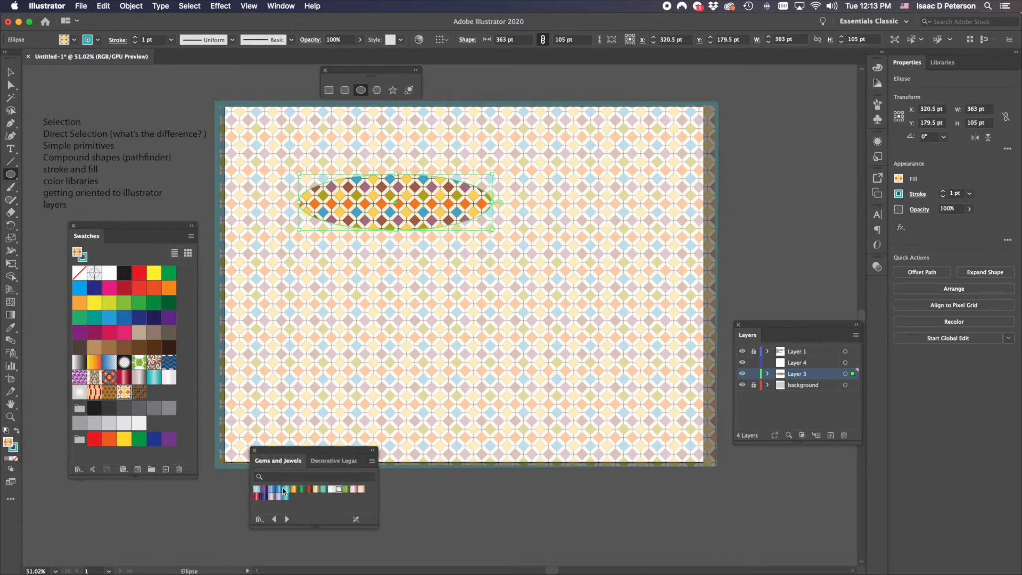
click(257, 496)
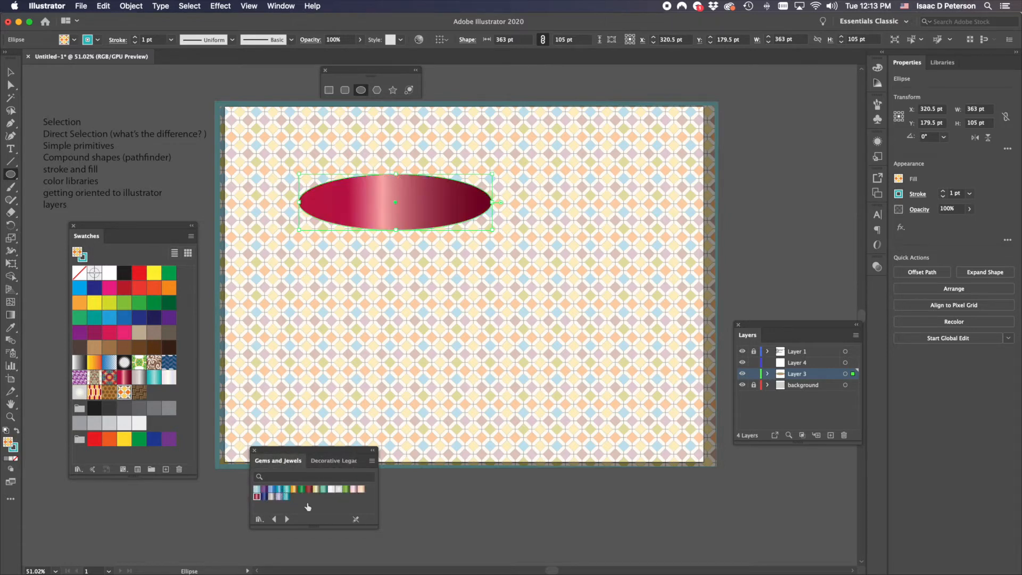
click(302, 296)
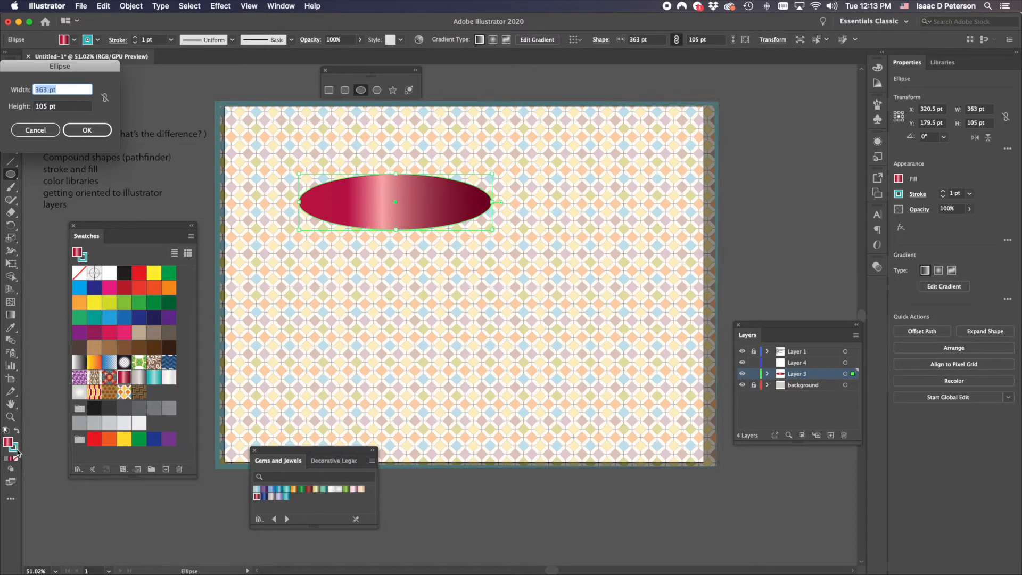
key(Escape)
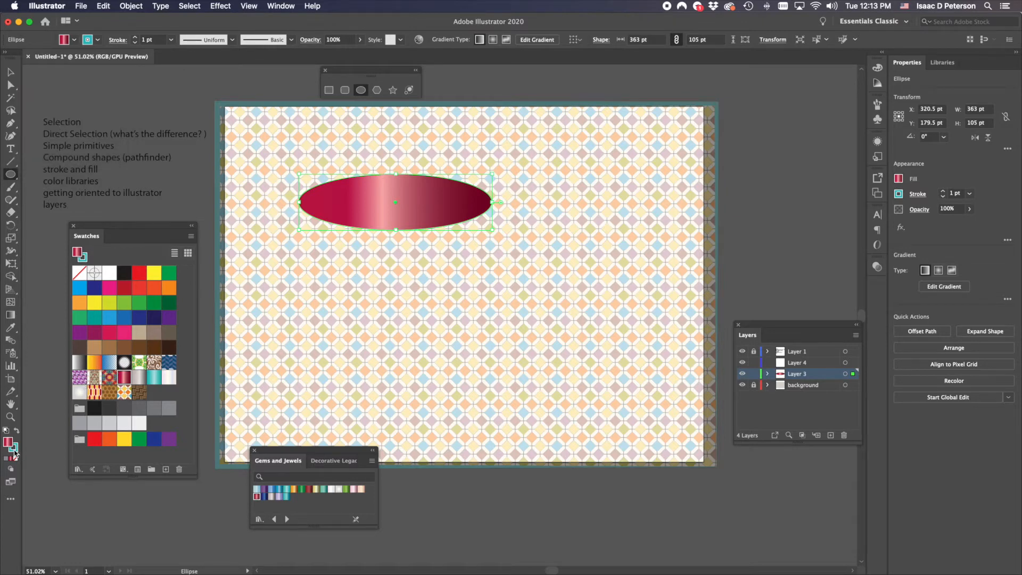
Set the ellipse's stroke to the near-black teal 072323 with a weight of 10 pt.
double_click(16, 449)
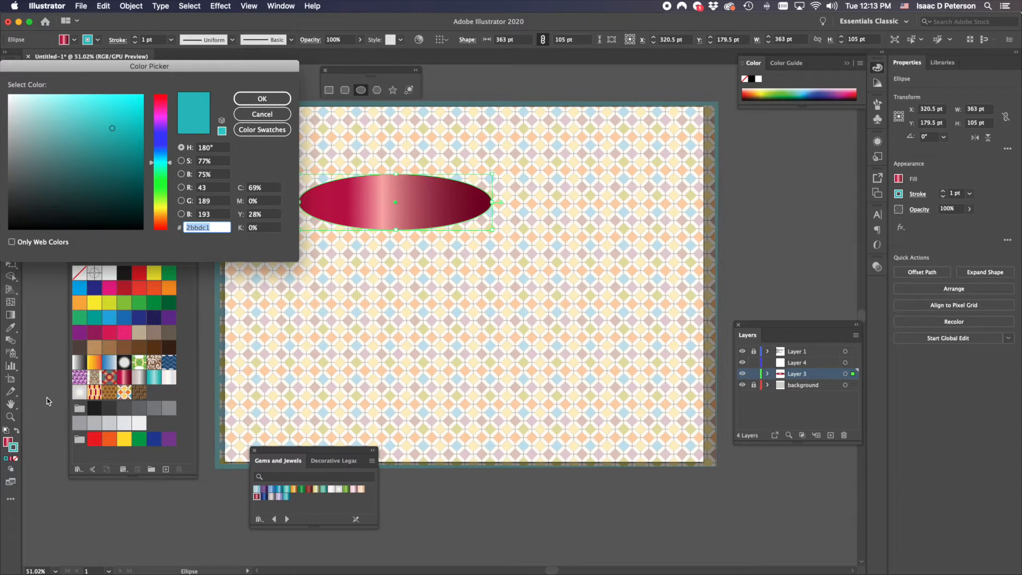
click(118, 211)
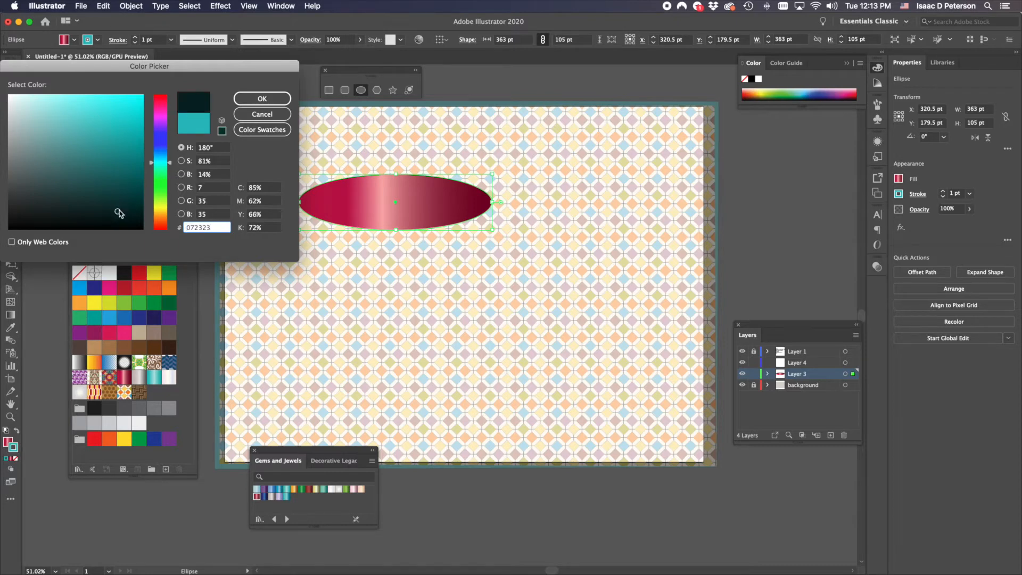
click(262, 98)
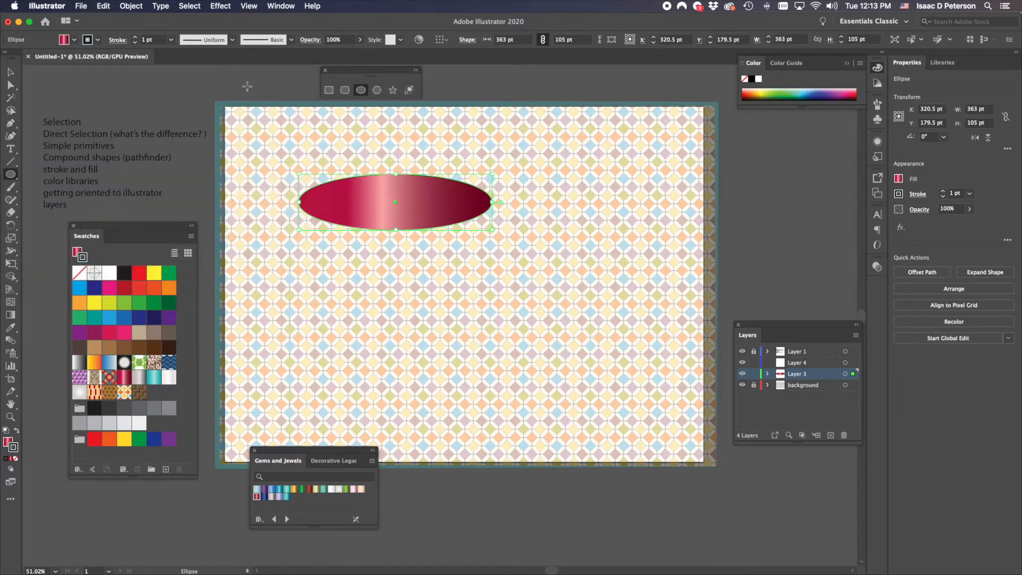
click(171, 41)
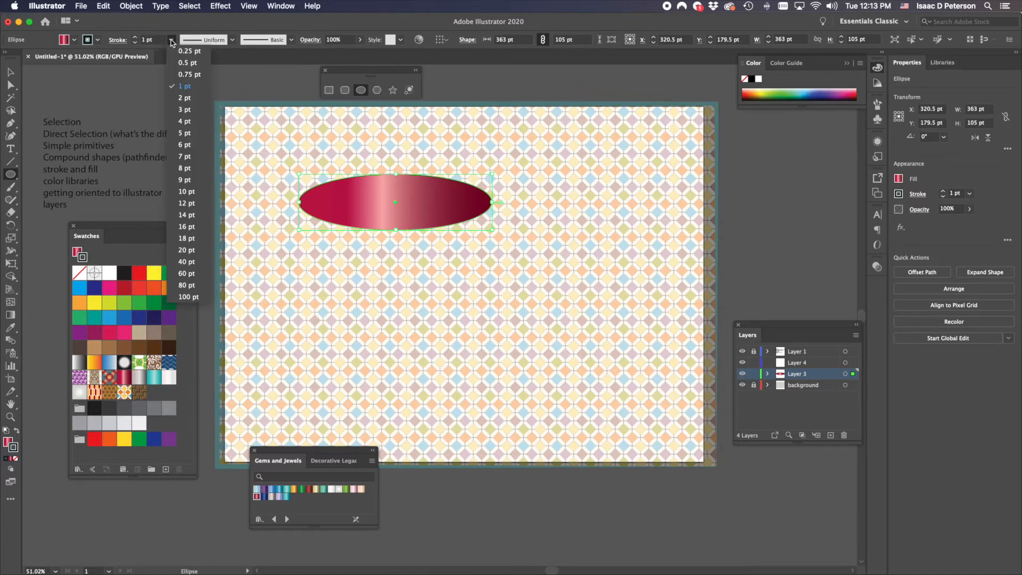
click(186, 191)
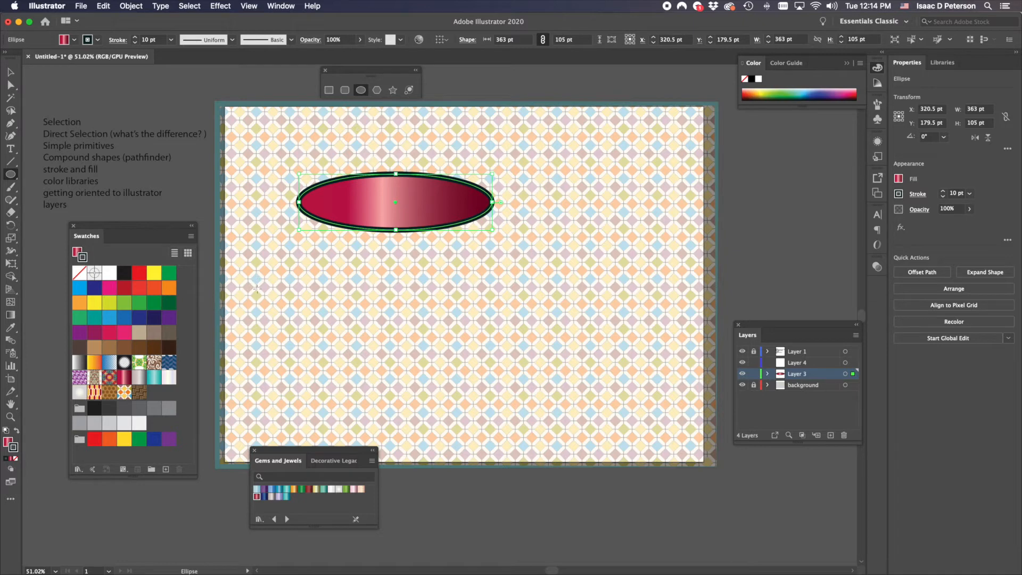
Draw a circle about 168 pt across below and left of the ellipse, and give it a purple fill and red stroke.
click(286, 294)
drag(286, 294, 324, 334)
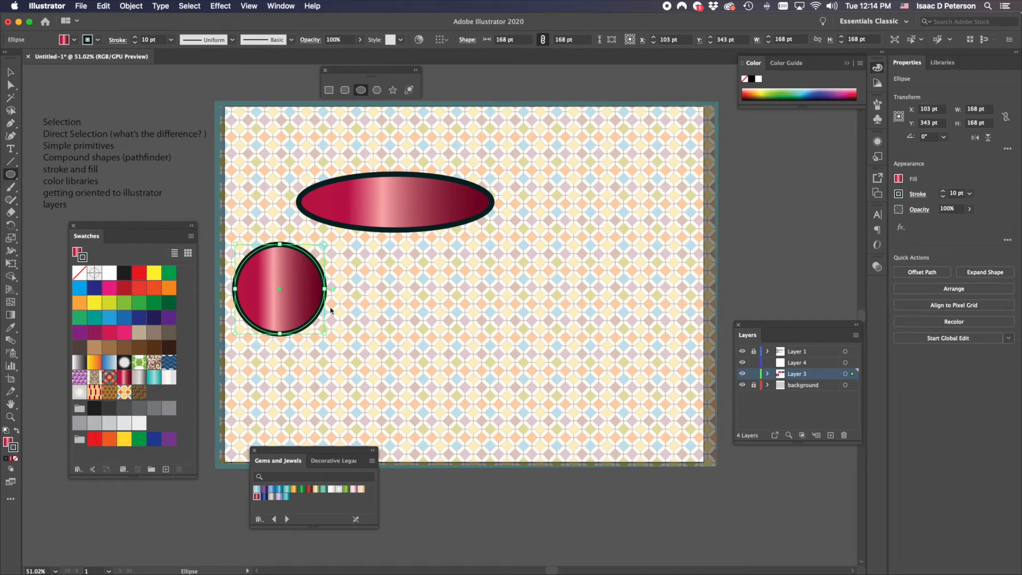
click(7, 440)
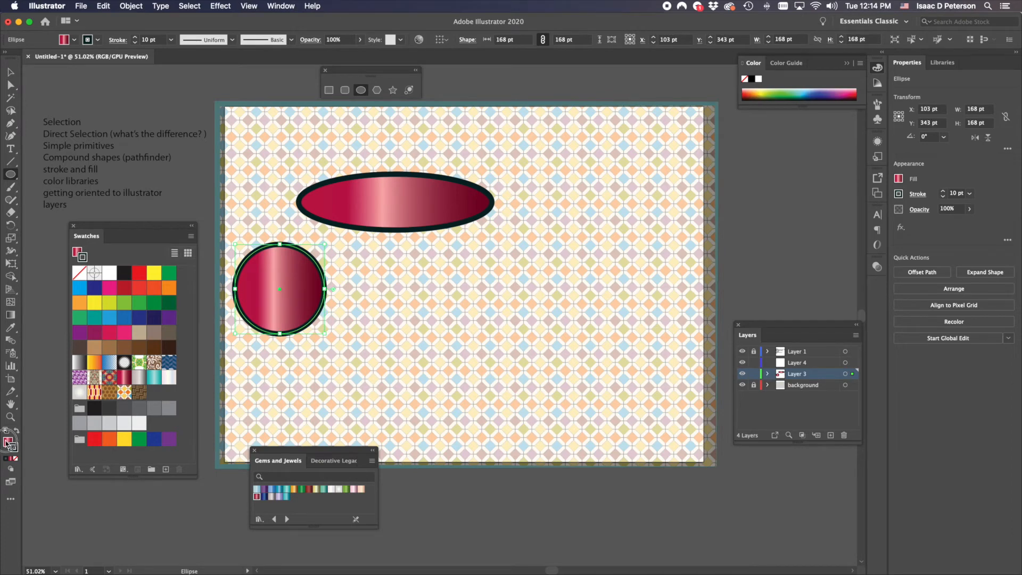
click(168, 438)
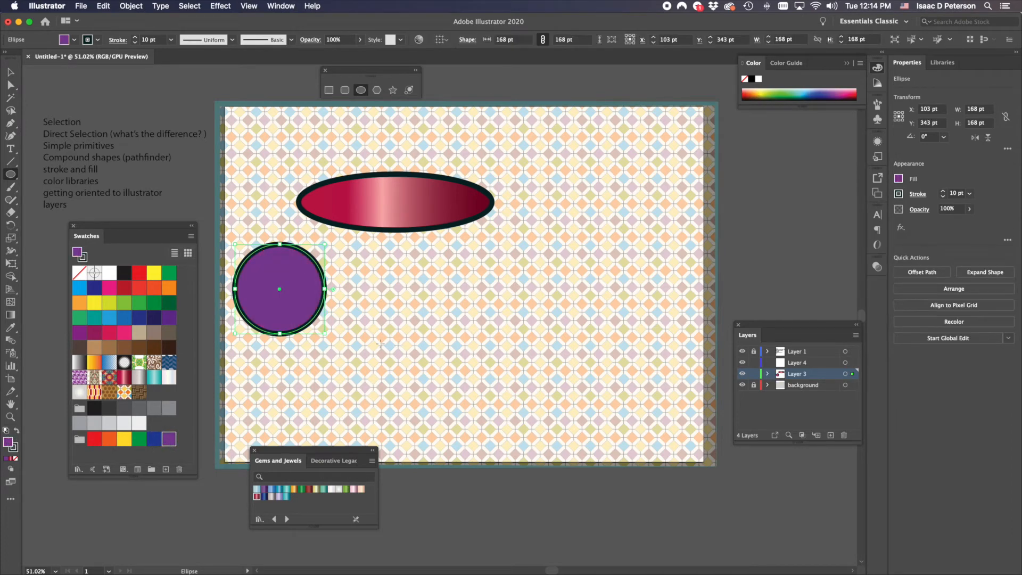
click(16, 448)
click(94, 438)
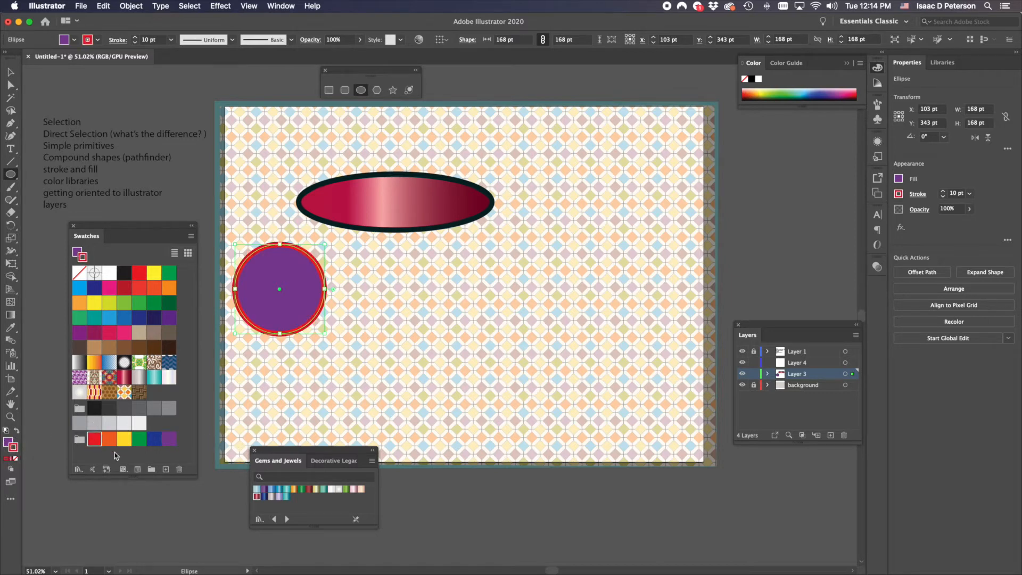
Draw tiny ellipses to the right of the purple circle, undoing the first, and delete all the remaining ones together.
drag(380, 301, 381, 302)
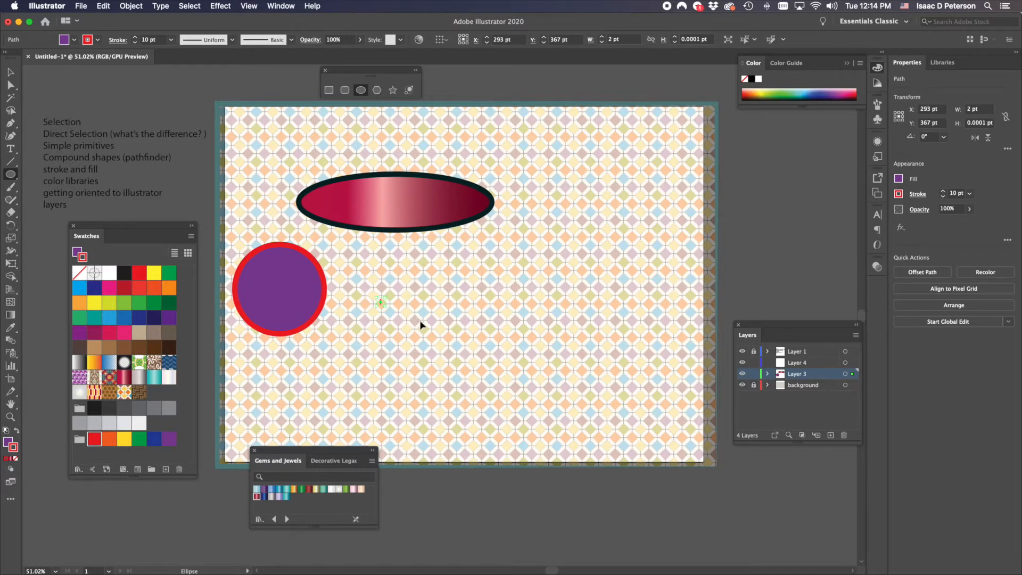
key(super+z)
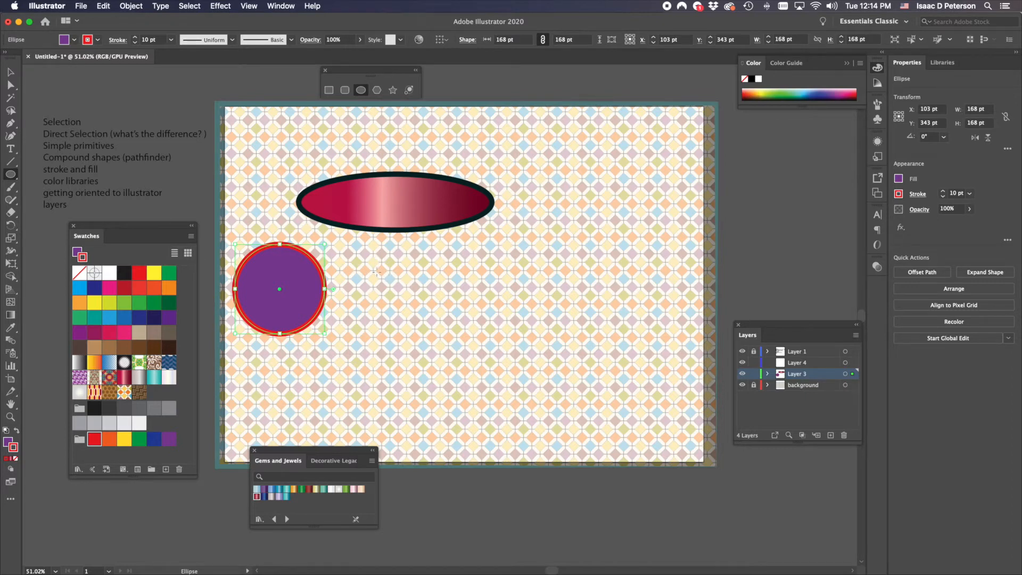
mouse_move(376, 271)
mouse_down()
mouse_move(378, 289)
mouse_move(393, 286)
mouse_move(365, 279)
mouse_move(383, 304)
mouse_move(368, 304)
mouse_up()
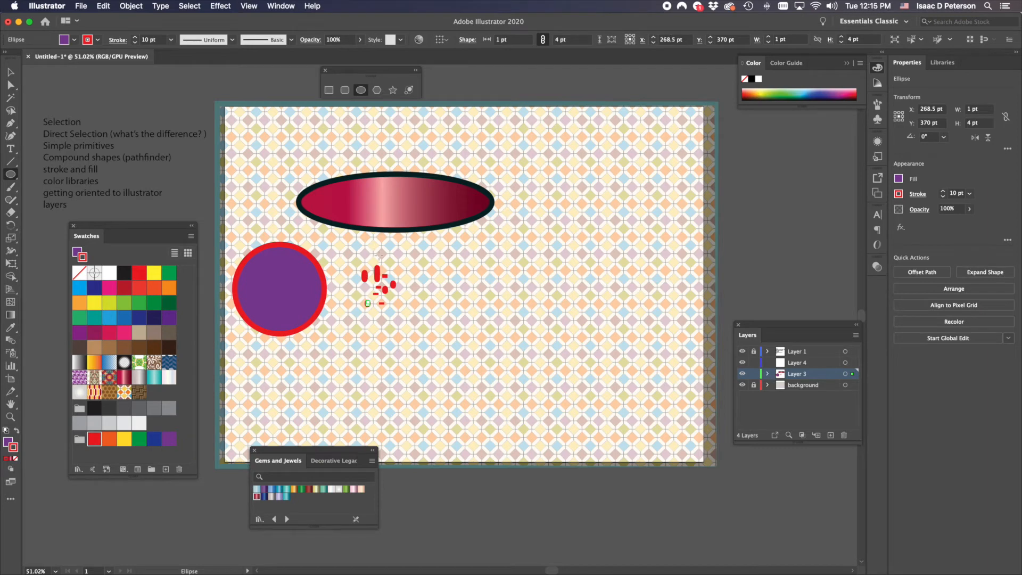
click(12, 71)
drag(364, 269, 418, 348)
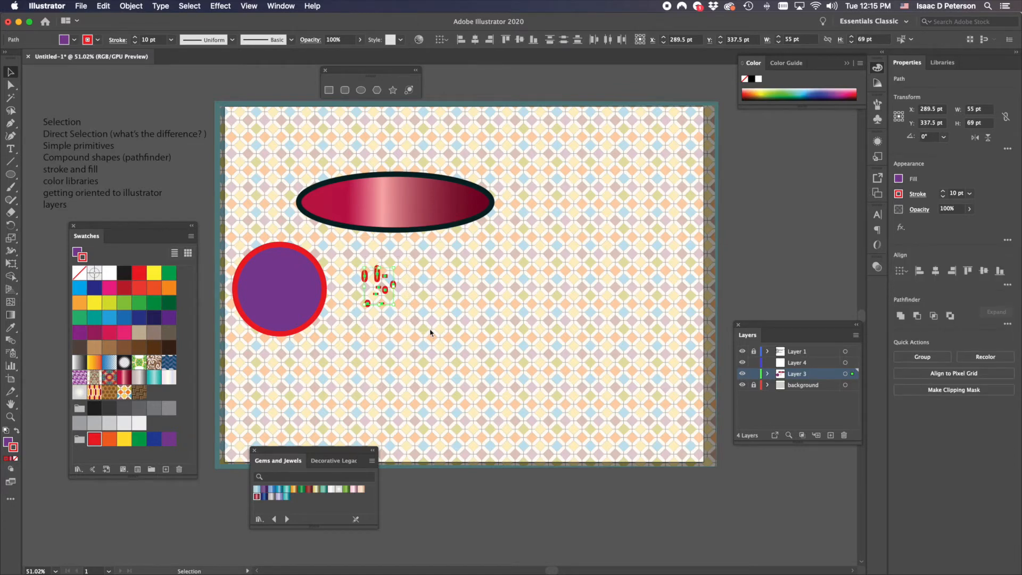
key(Delete)
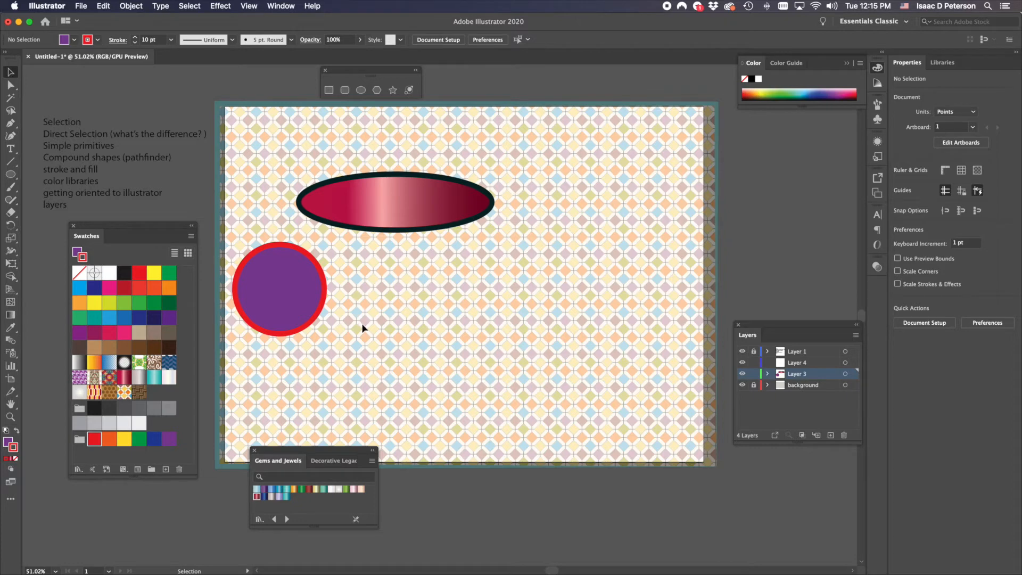
Draw a hexagon about 219 by 204 pt to the right of the purple circle, with a green fill and purple stroke.
click(377, 90)
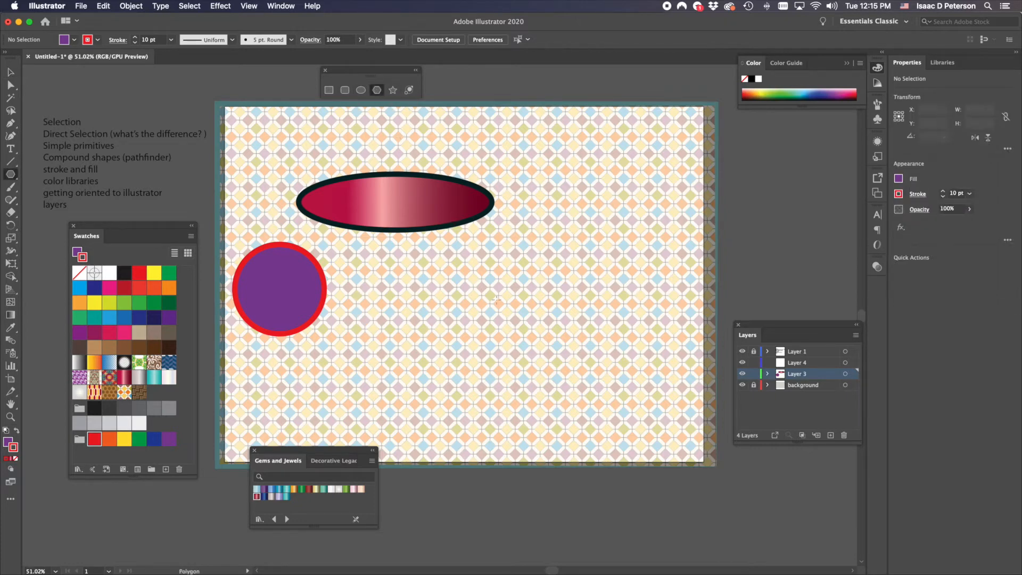
mouse_move(496, 301)
mouse_down()
mouse_move(547, 355)
mouse_move(537, 348)
mouse_move(555, 334)
mouse_move(538, 342)
mouse_up()
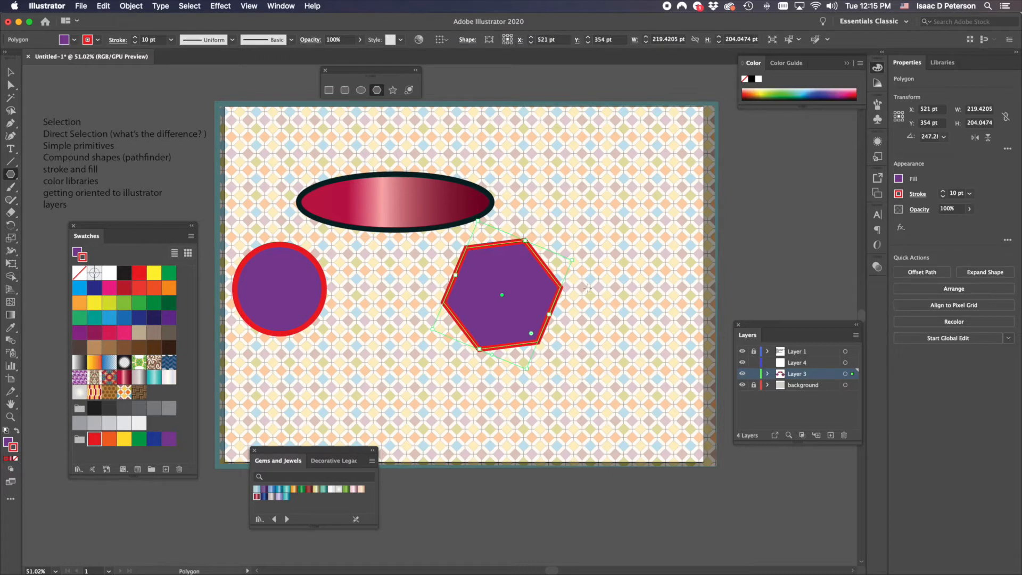
click(139, 439)
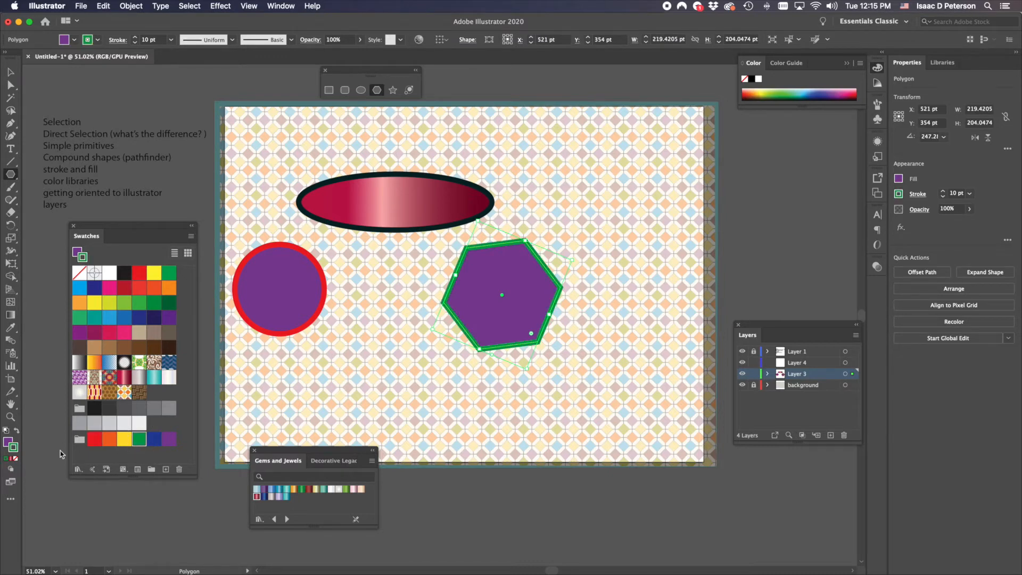
click(17, 431)
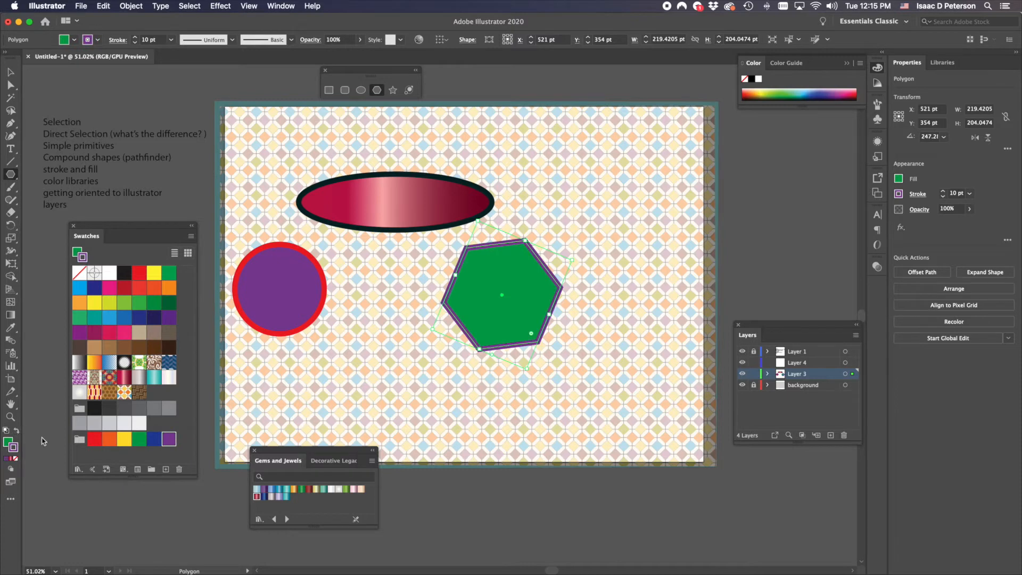
Draw an orange triangle about 202 pt wide right of the ellipse and a red one about 220 pt wide beneath it, both stroked green.
mouse_move(600, 186)
mouse_down()
mouse_move(633, 221)
mouse_move(652, 222)
mouse_up()
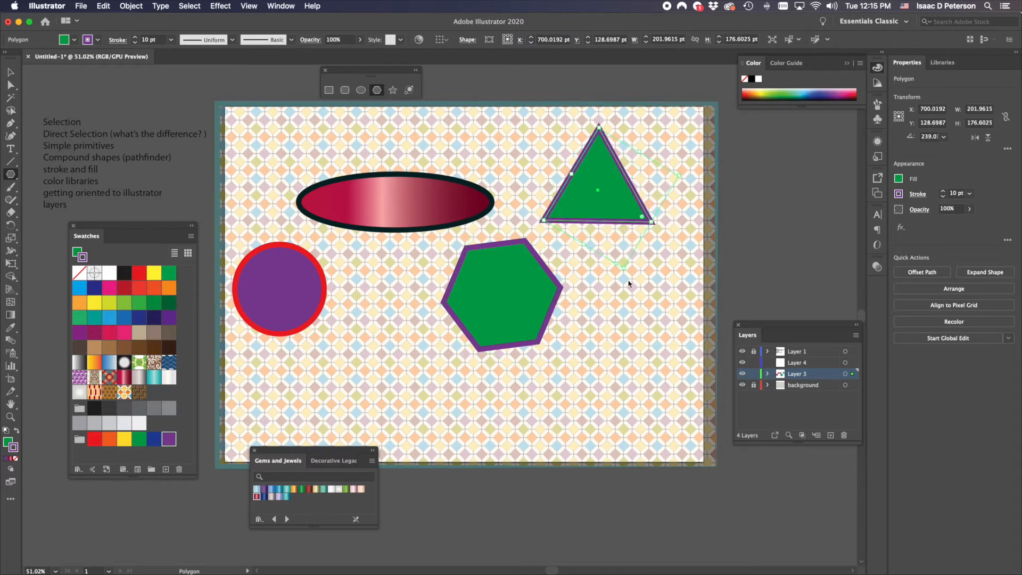
click(16, 430)
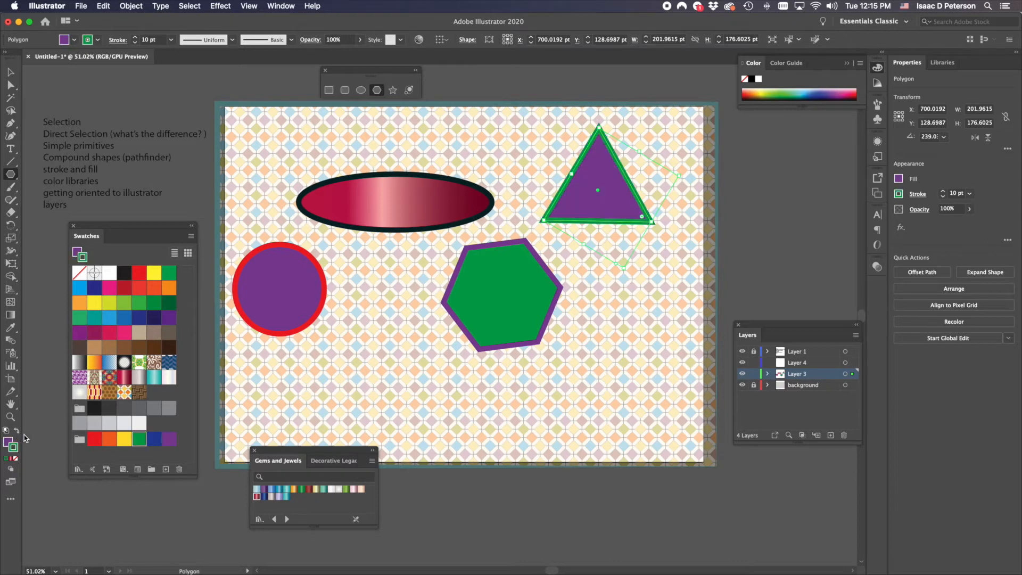
click(109, 438)
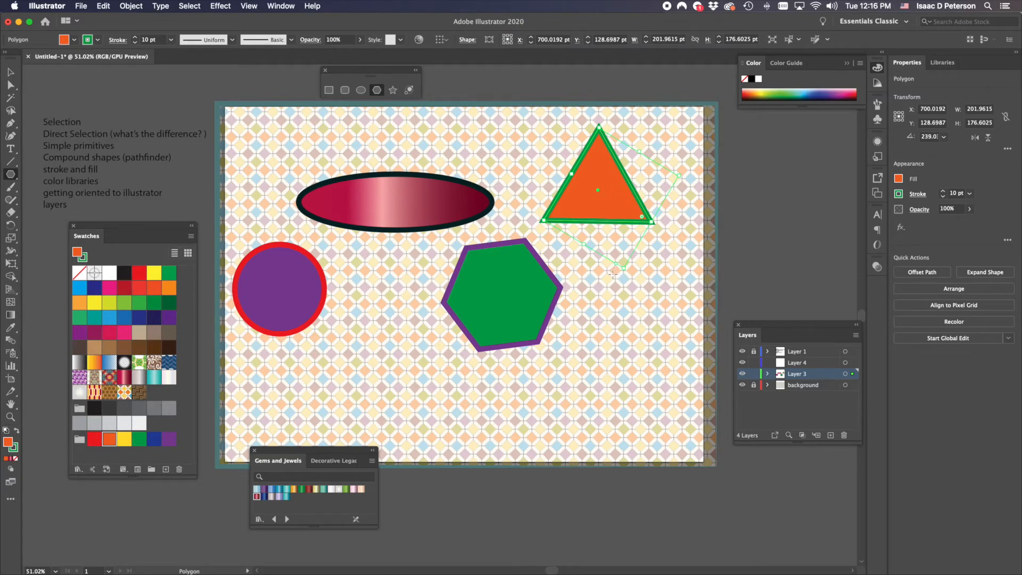
mouse_move(625, 287)
mouse_down()
mouse_move(662, 303)
mouse_move(668, 321)
mouse_move(617, 306)
mouse_move(639, 358)
mouse_move(630, 333)
mouse_move(650, 356)
mouse_move(642, 352)
mouse_up()
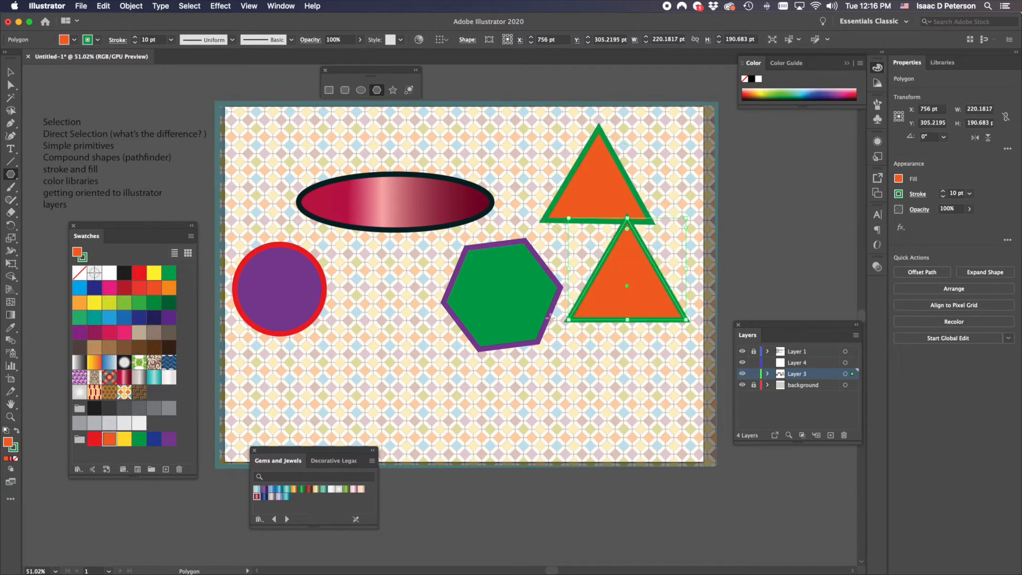
click(94, 439)
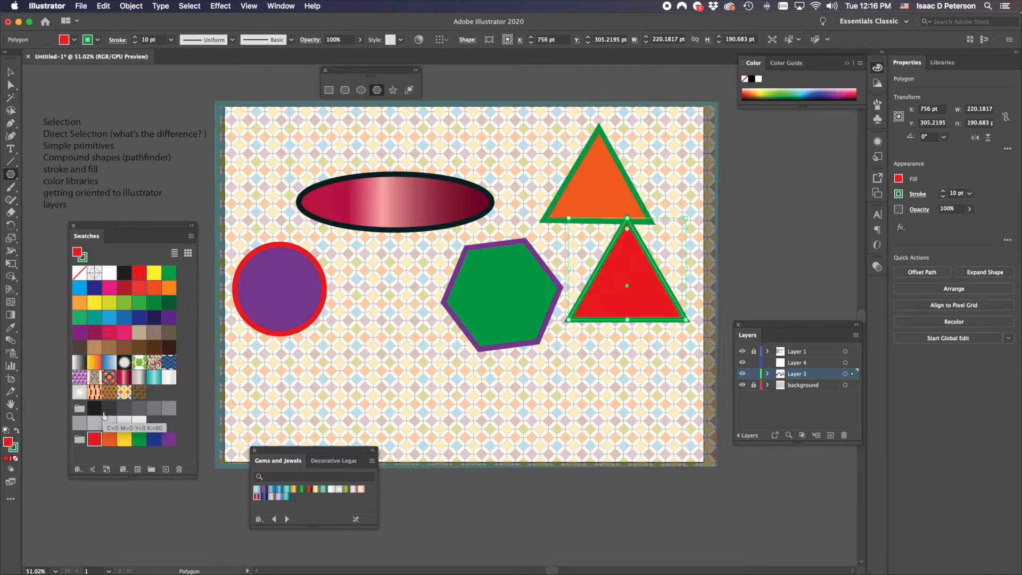
Draw a five-pointed star about 118 pt wide below and left of the hexagon, with a yellow fill and green stroke.
click(393, 91)
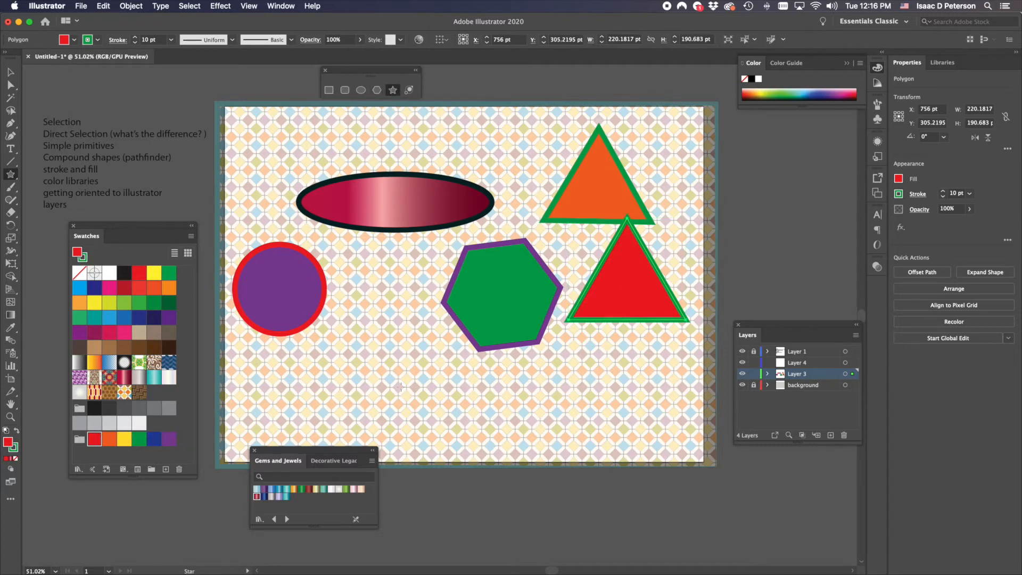
mouse_move(400, 386)
mouse_down()
mouse_move(440, 421)
mouse_move(431, 412)
mouse_up()
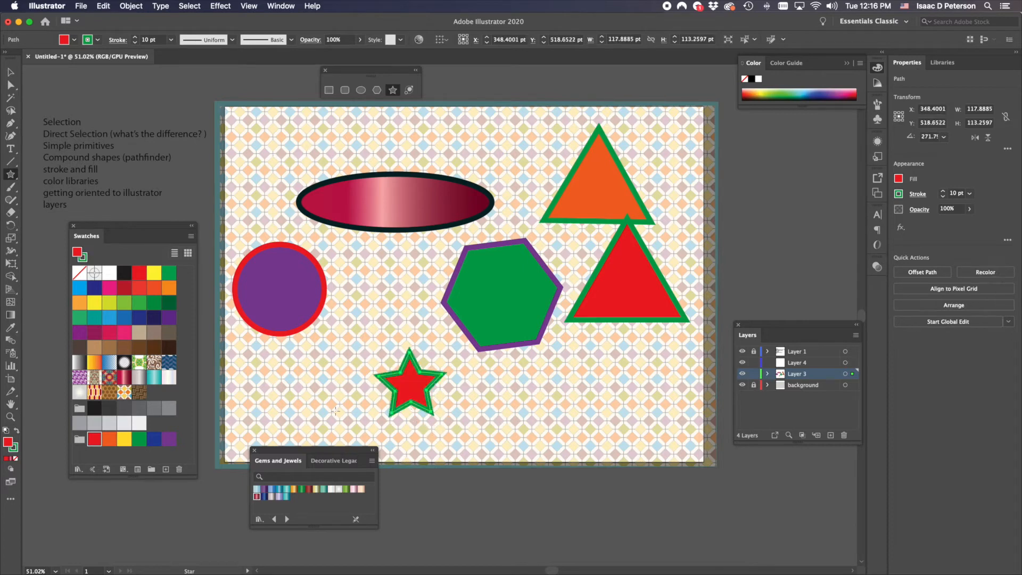
click(124, 438)
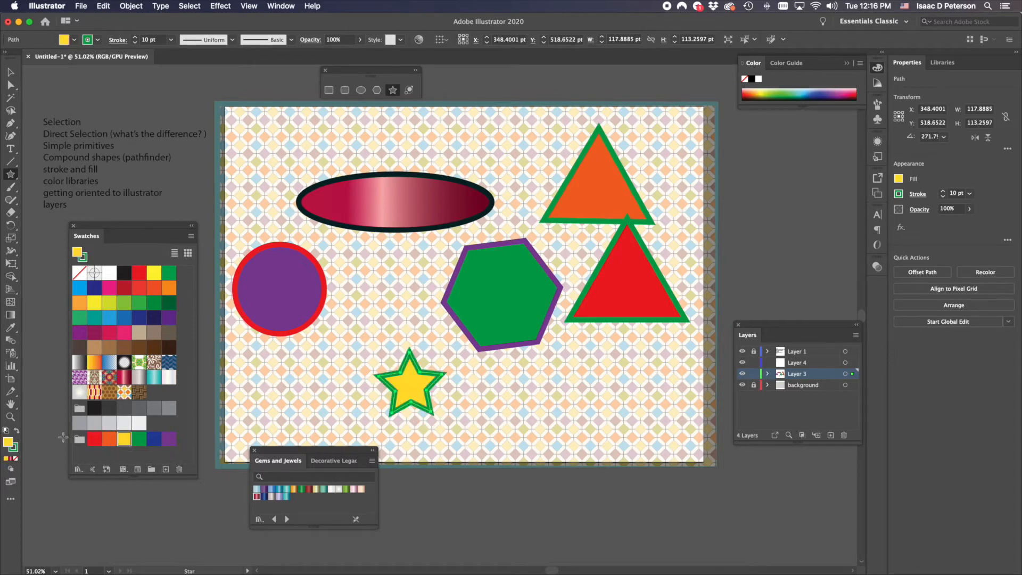
Draw two many-pointed yellow starbursts right of the small star, the second about 331 pt wide, and remove the second one's stroke.
click(14, 448)
mouse_move(525, 400)
mouse_down()
mouse_move(596, 468)
mouse_move(558, 428)
mouse_up()
drag(632, 381, 682, 455)
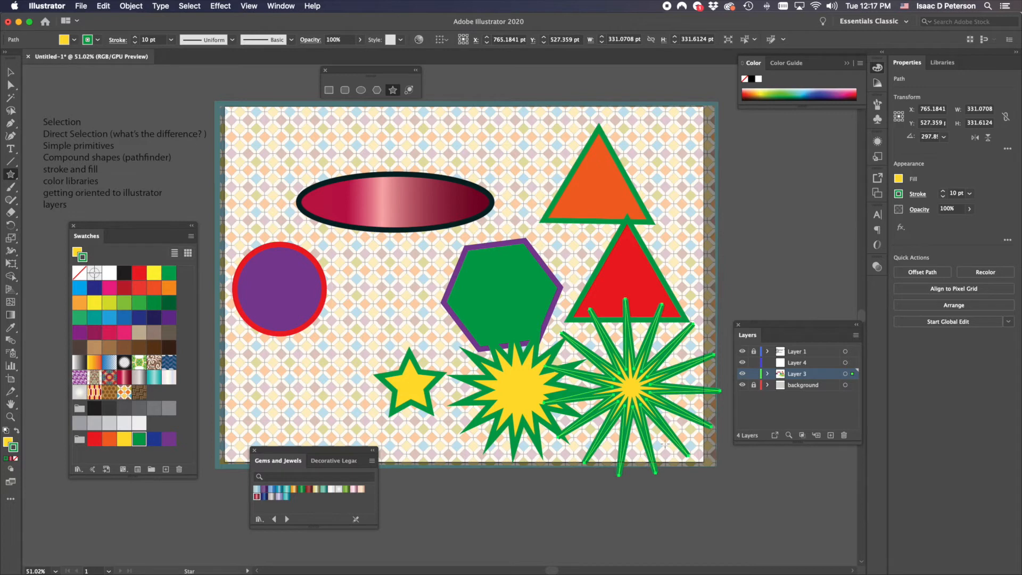
click(15, 458)
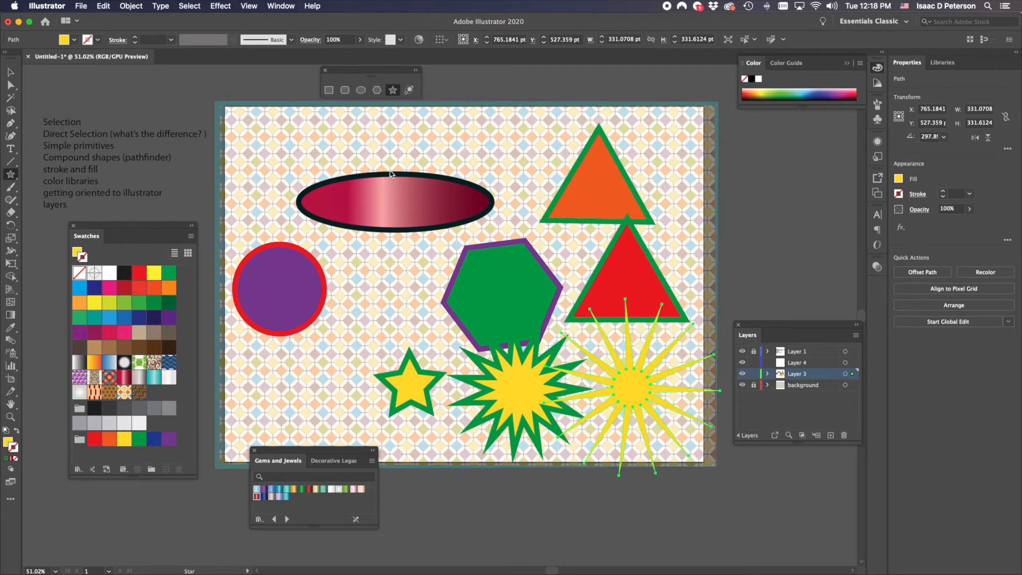
Move the strokeless starburst around the artboard and place it over the right half of the ellipse.
click(9, 73)
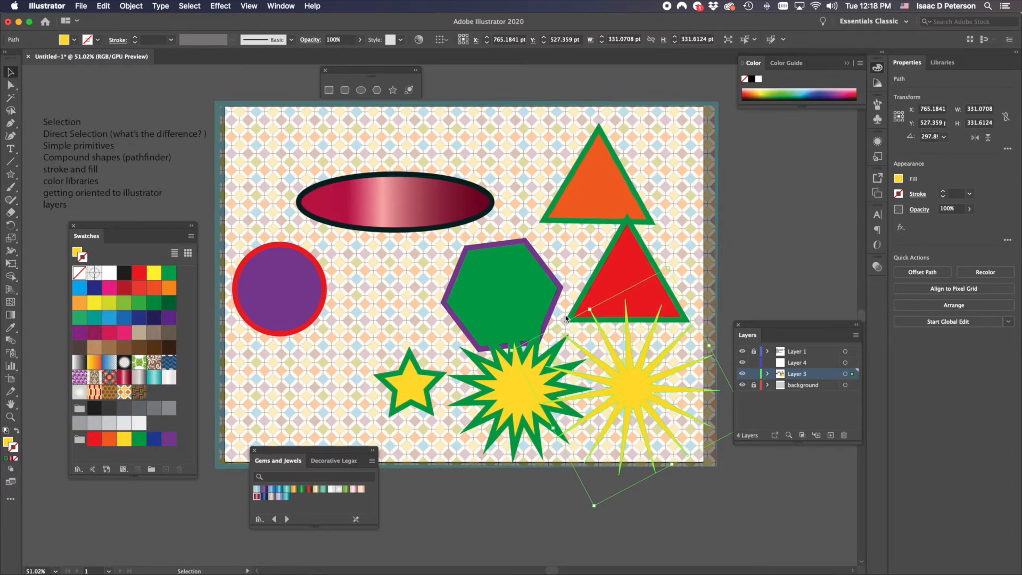
drag(626, 385, 318, 201)
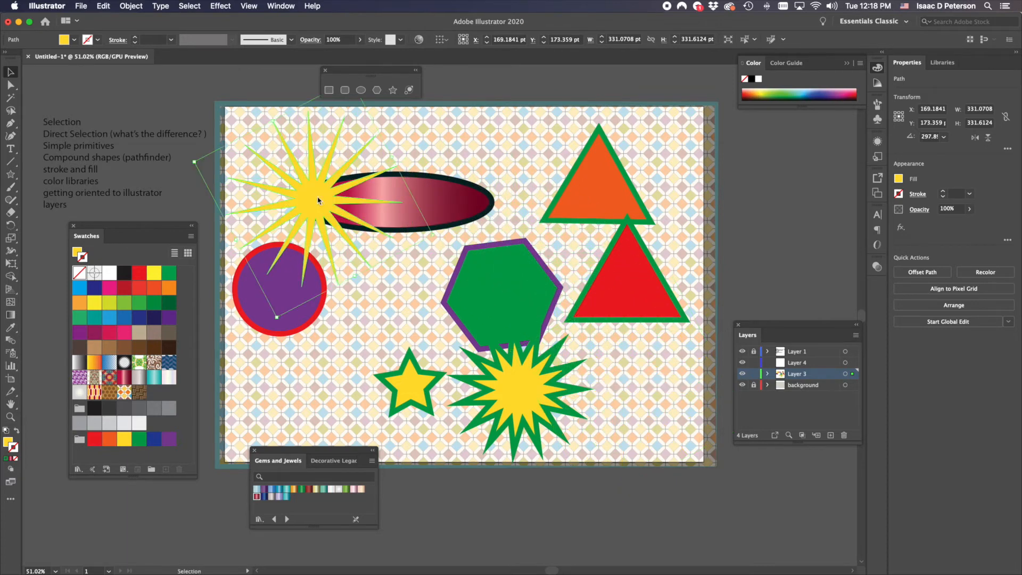
click(11, 85)
click(11, 73)
drag(319, 197, 400, 321)
drag(408, 242, 379, 216)
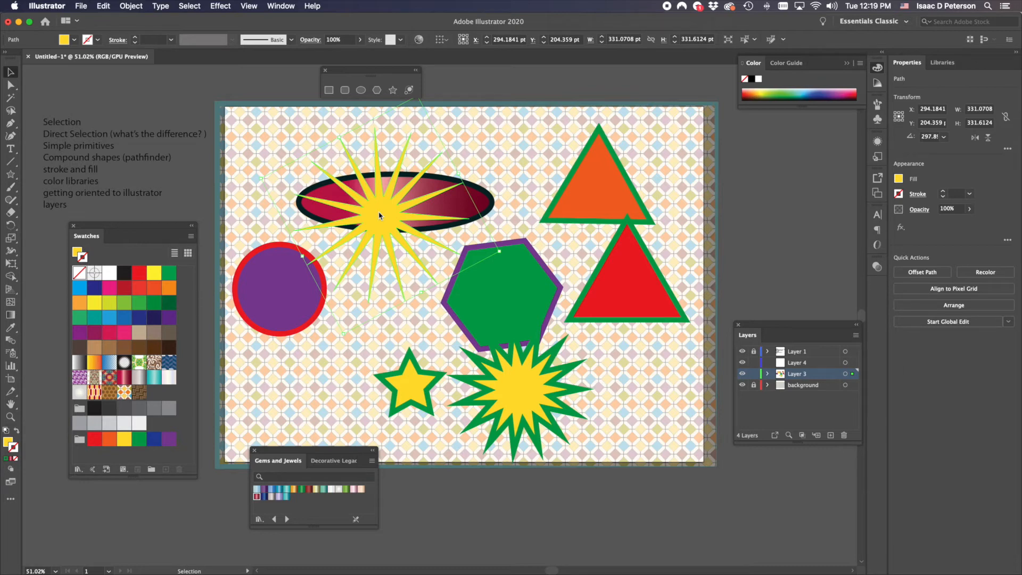
drag(391, 204, 443, 186)
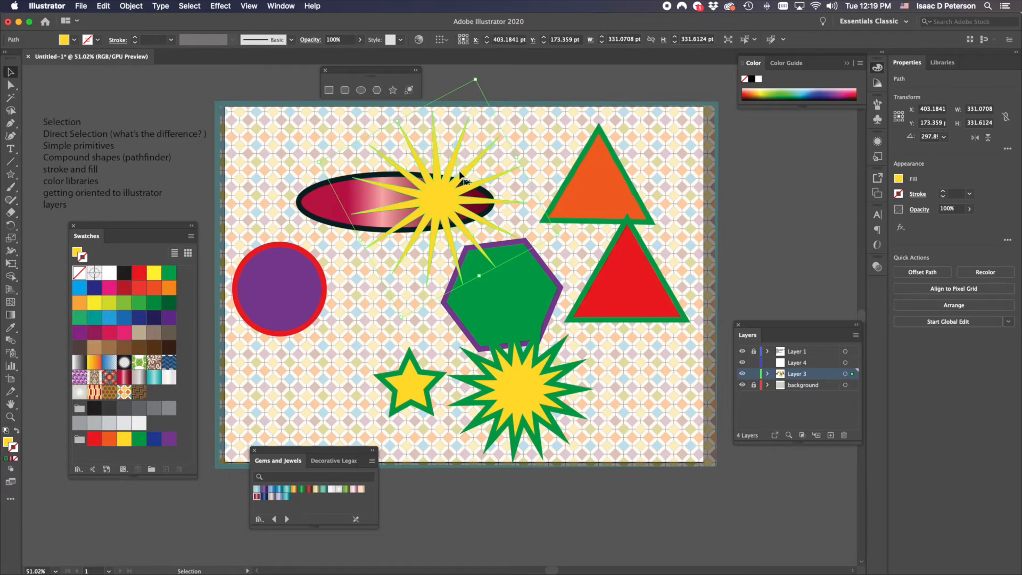
Scale the strokeless starburst proportionally to about 132 pt wide and center it inside the purple circle.
drag(475, 80, 484, 162)
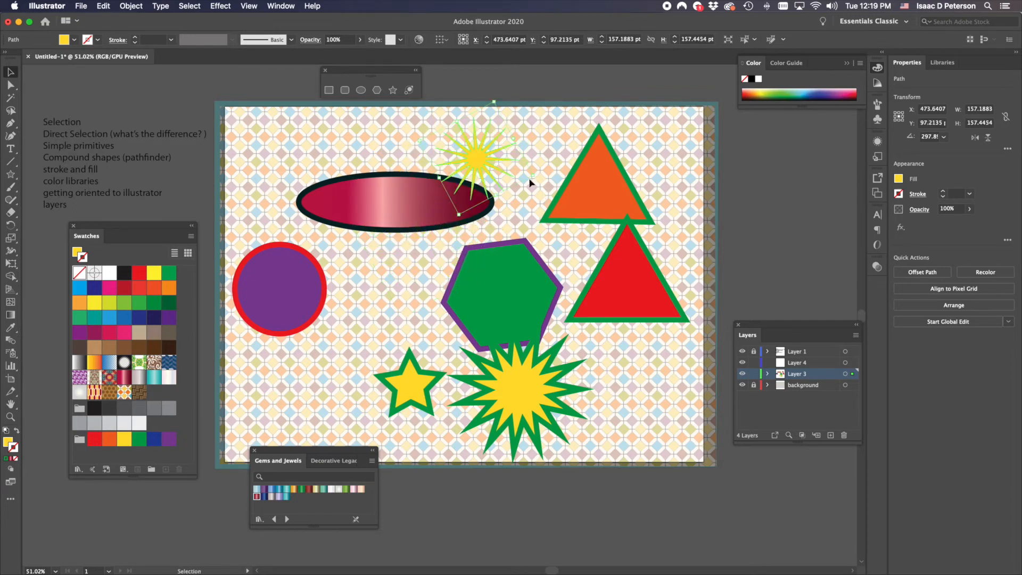
drag(534, 175, 659, 245)
drag(528, 173, 282, 293)
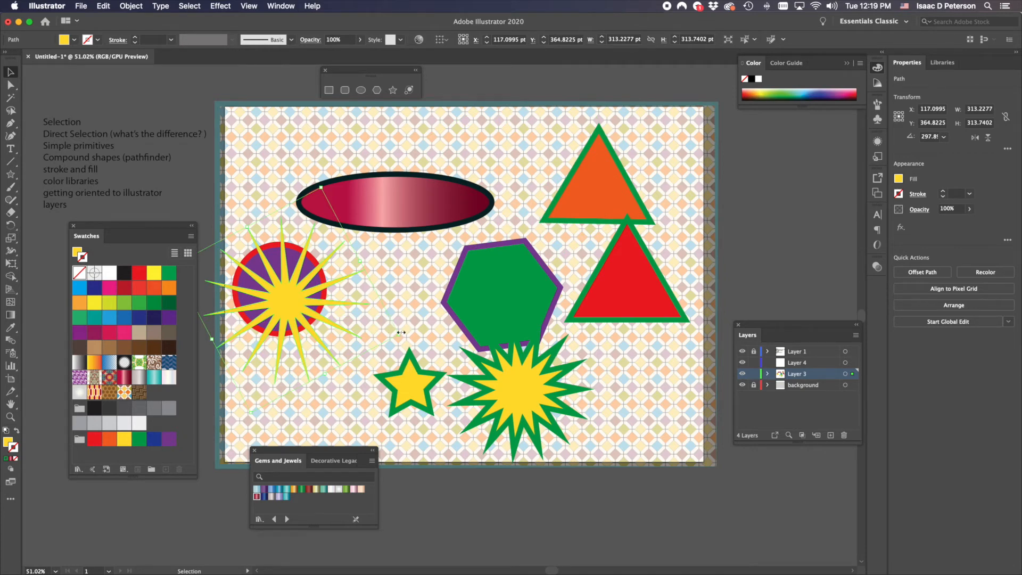
drag(401, 335, 280, 291)
drag(221, 281, 277, 290)
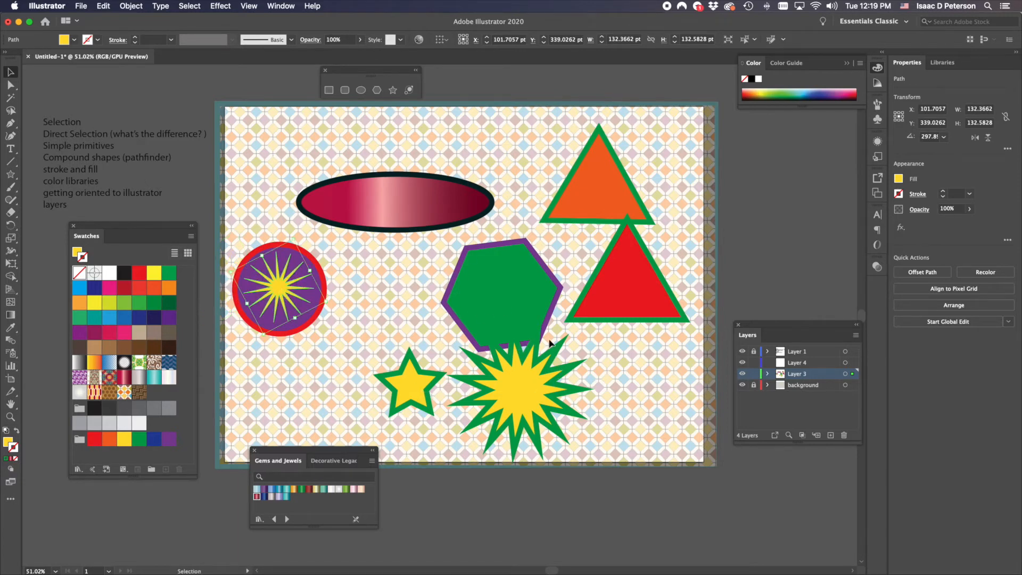
Center the green-outlined starburst on the hexagon, shift the small star and ellipse up and left, and move the orange triangle slightly left and down.
right_click(675, 336)
key(Escape)
mouse_move(523, 390)
mouse_down()
mouse_move(495, 304)
mouse_move(542, 309)
mouse_move(500, 294)
mouse_up()
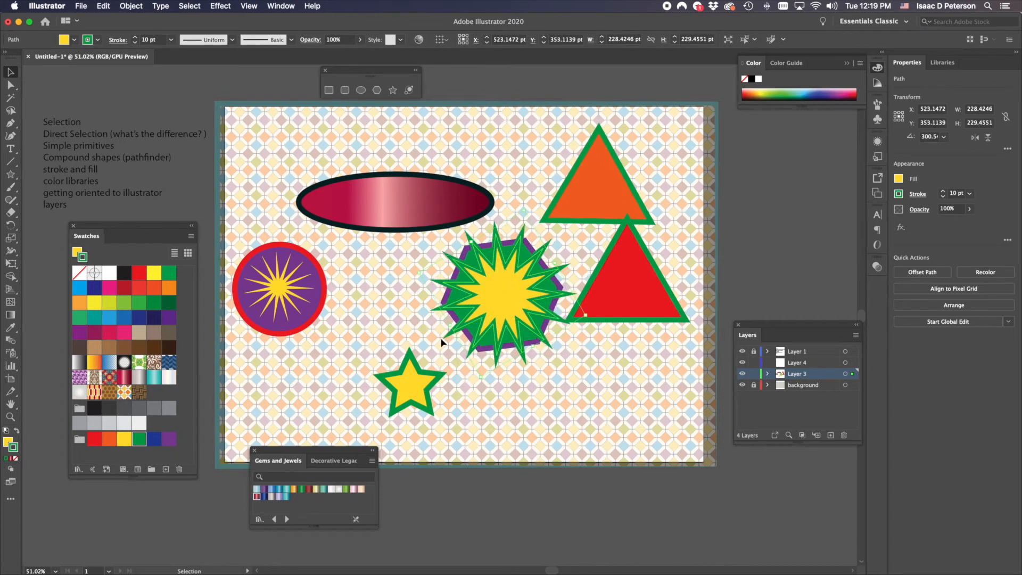
drag(411, 383, 387, 324)
drag(399, 197, 355, 166)
mouse_move(593, 180)
mouse_down()
mouse_move(387, 169)
mouse_move(485, 179)
mouse_move(600, 169)
mouse_up()
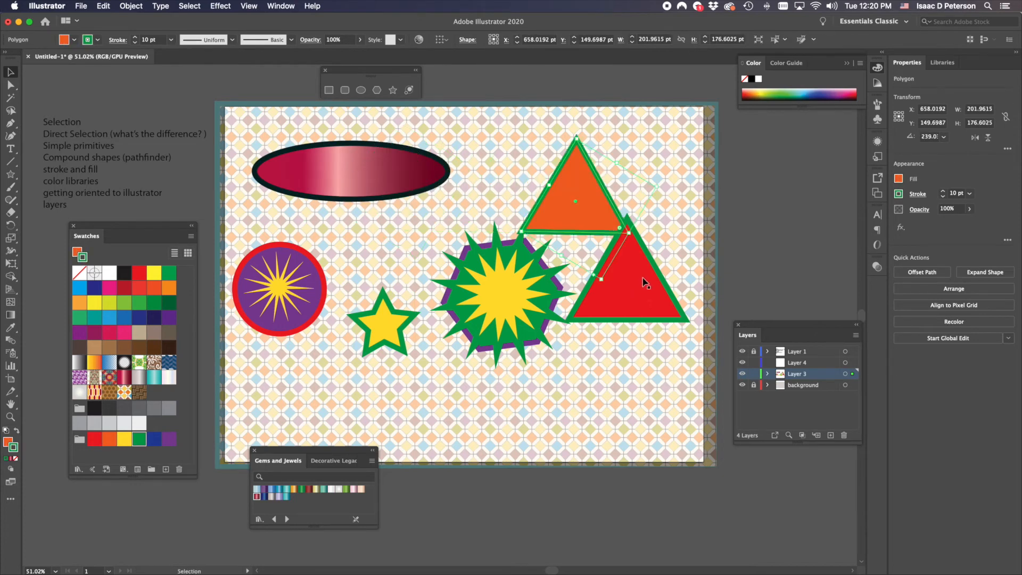
Reshape and rotate the red triangle to about 288 by 151 pt, pointing right, and place it over the ellipse's lower right part.
drag(395, 232, 393, 202)
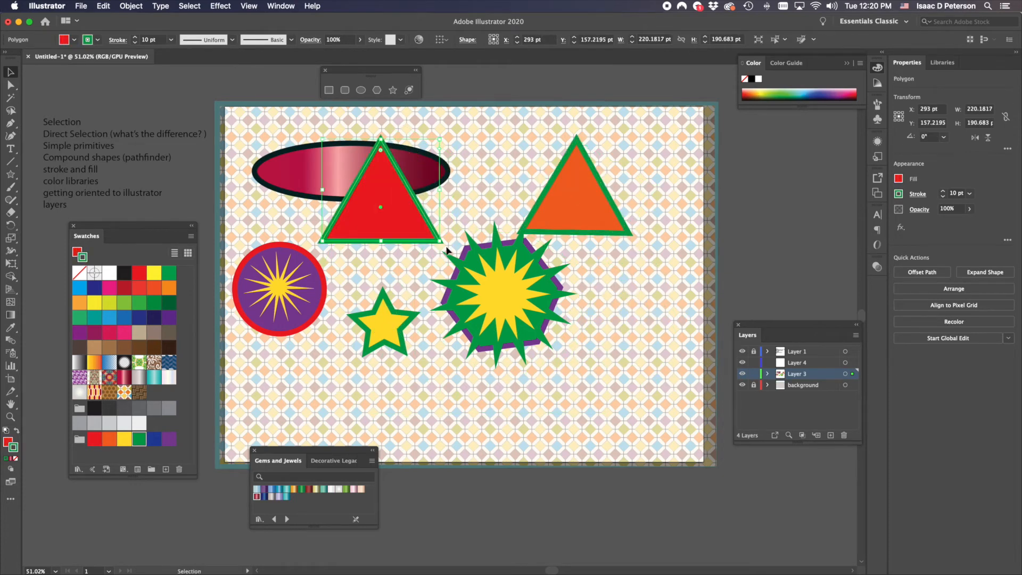
drag(440, 242, 616, 303)
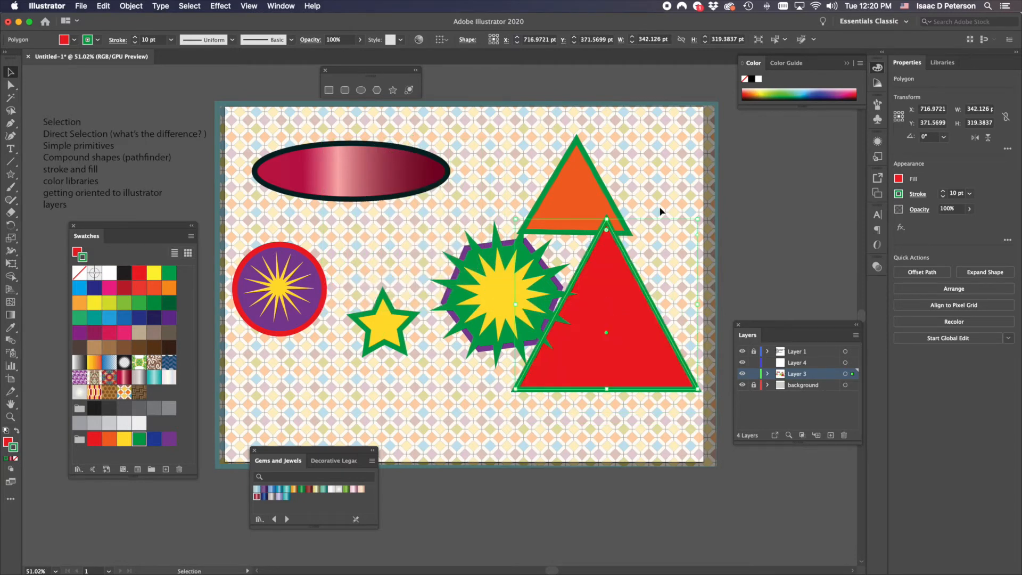
drag(516, 217, 716, 351)
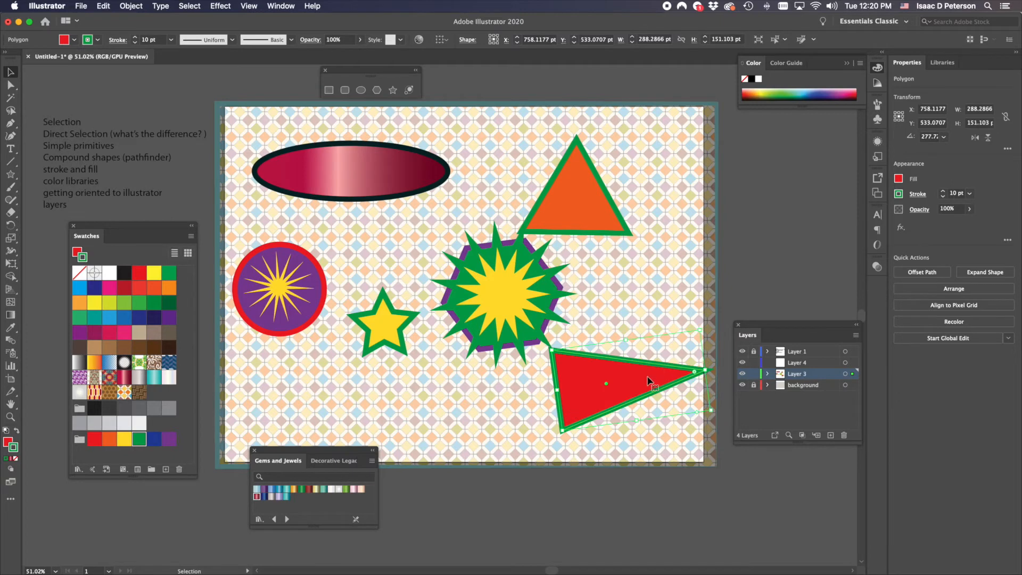
drag(648, 380, 424, 210)
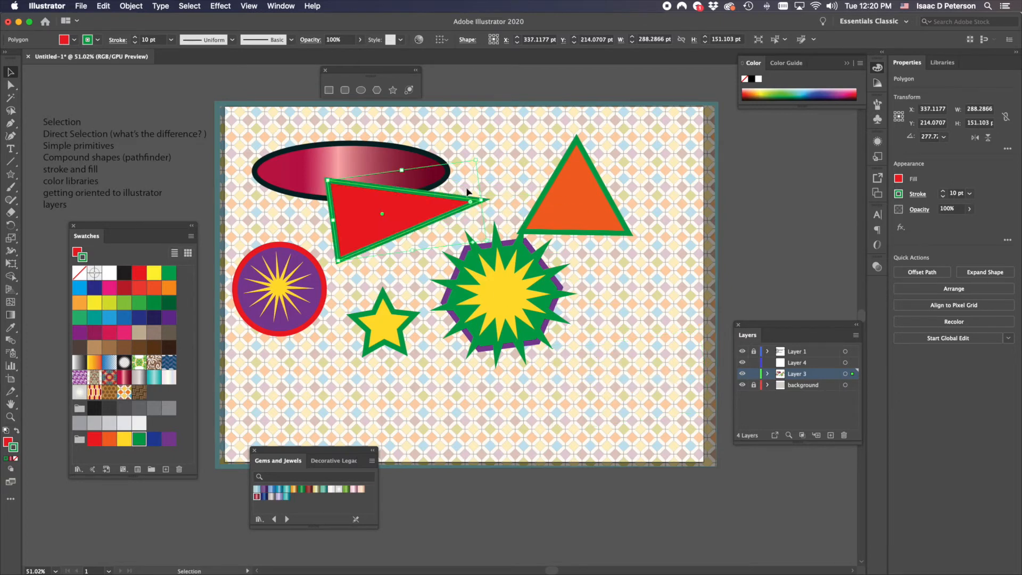
Scale the orange triangle to about 148 by 129 pt, keeping it upright, and place it above and right of the green-outlined starburst.
click(584, 212)
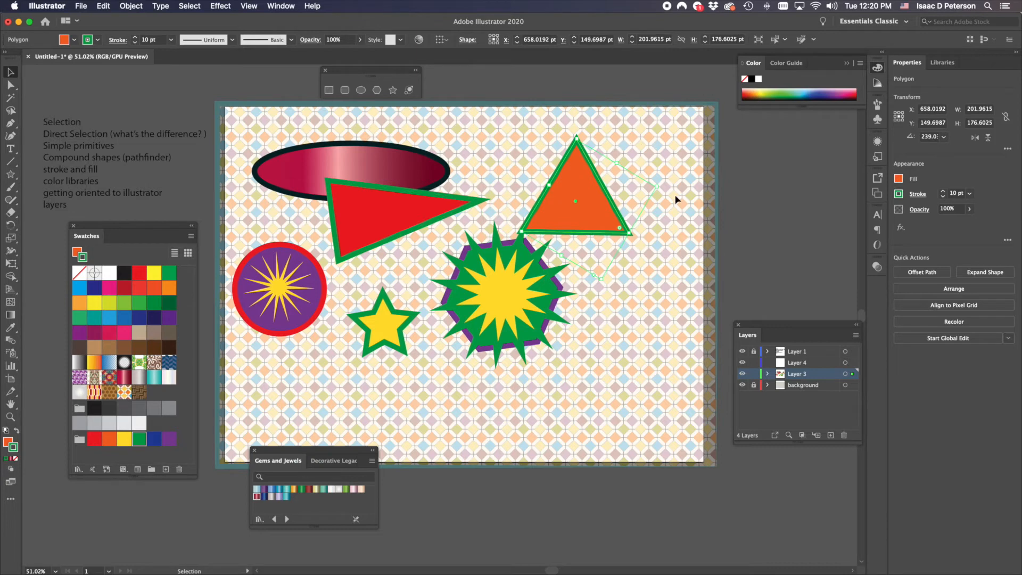
drag(654, 186, 595, 184)
drag(571, 229, 626, 340)
drag(622, 227, 634, 228)
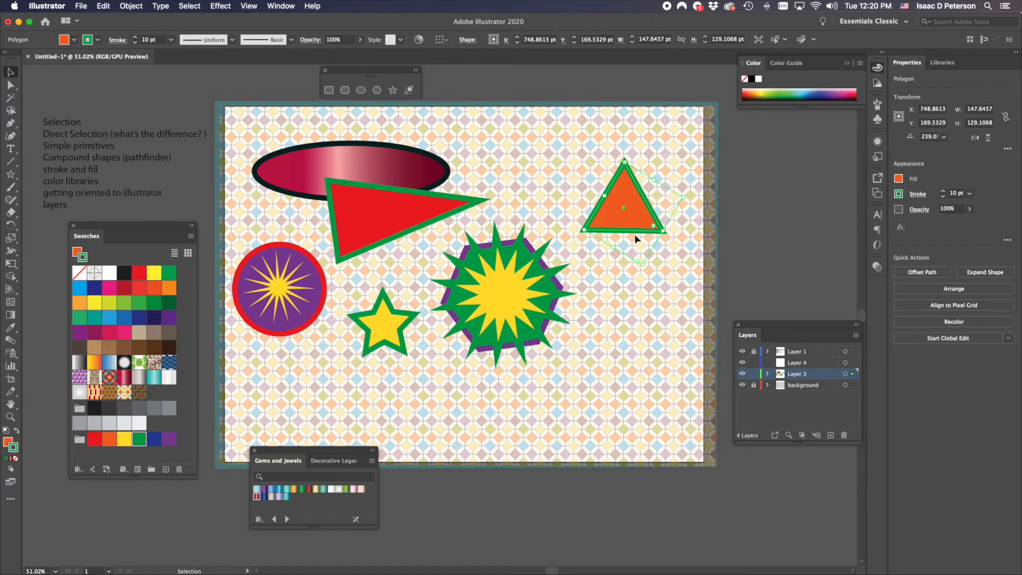
Stack two overlapping copies of the orange triangle below it to form a tree, and nudge the topmost triangle into line.
drag(644, 234, 644, 276)
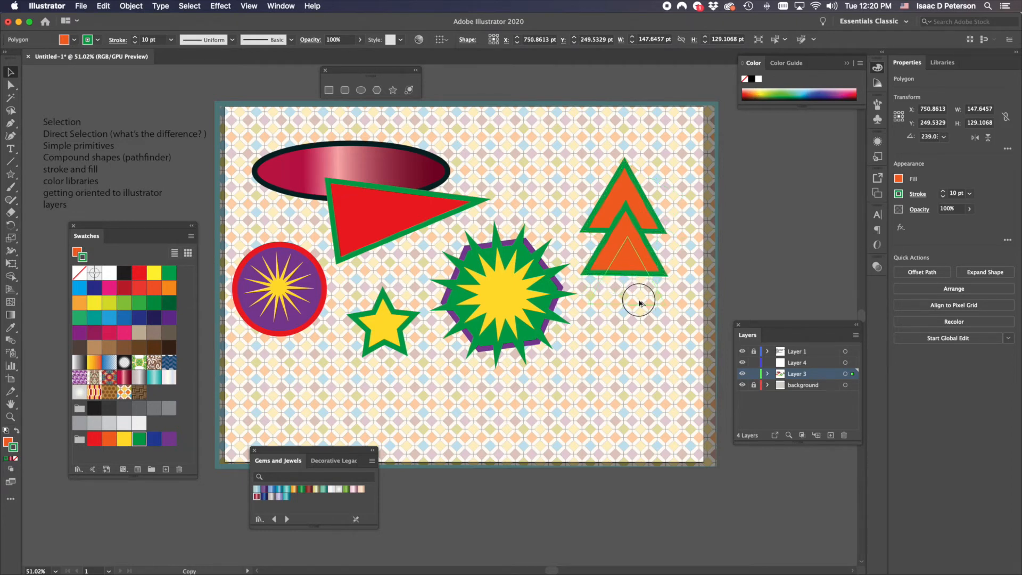
key(super+d)
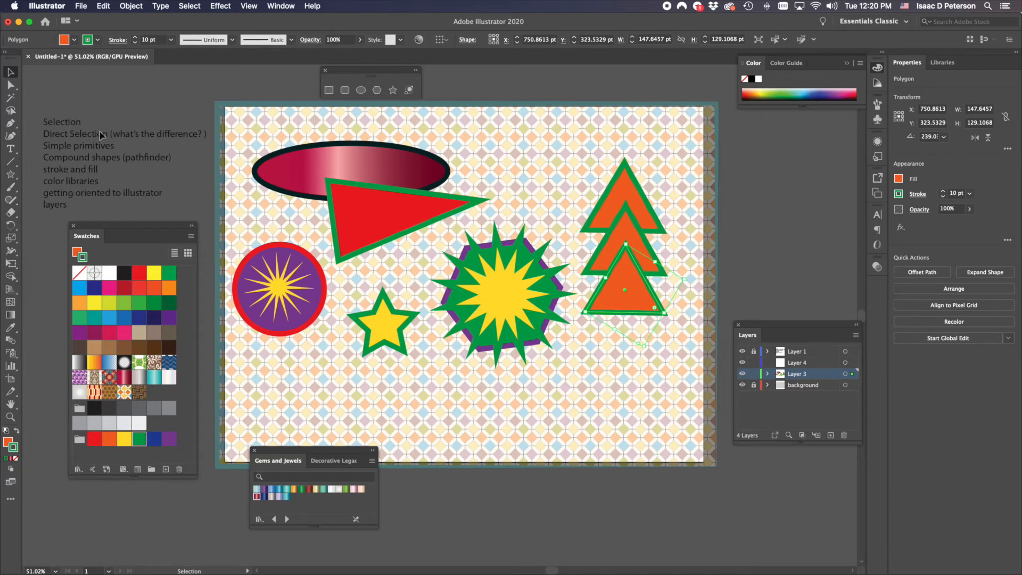
click(599, 160)
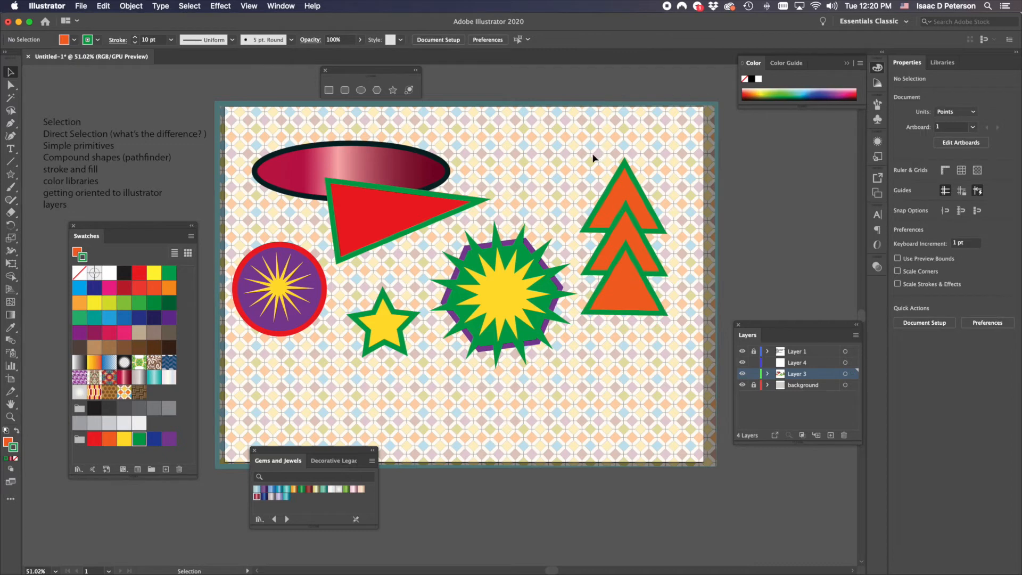
mouse_move(622, 188)
mouse_down()
mouse_move(620, 155)
mouse_move(623, 191)
mouse_up()
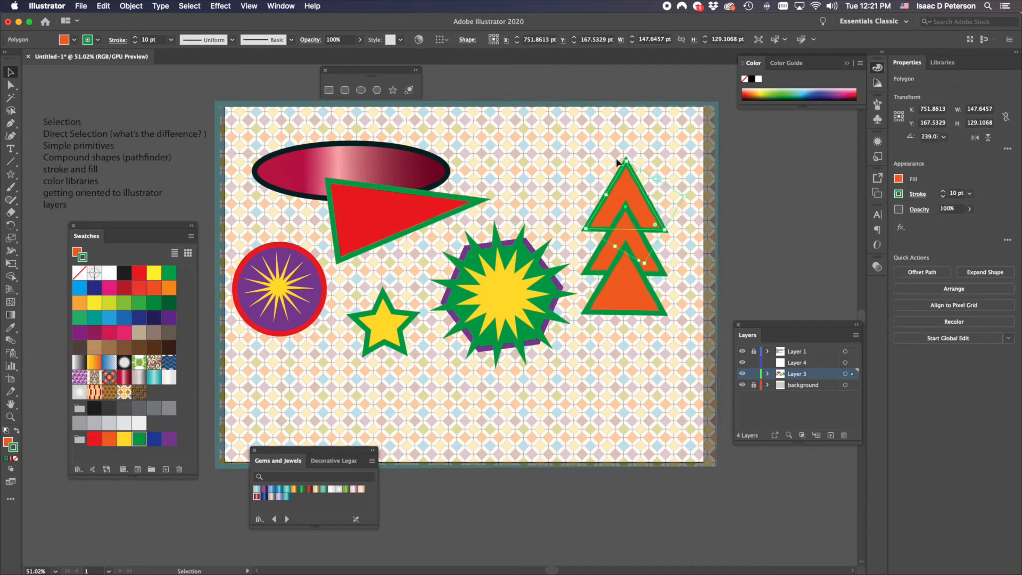
Group the three stacked orange triangles into one object.
click(591, 148)
drag(595, 154, 656, 338)
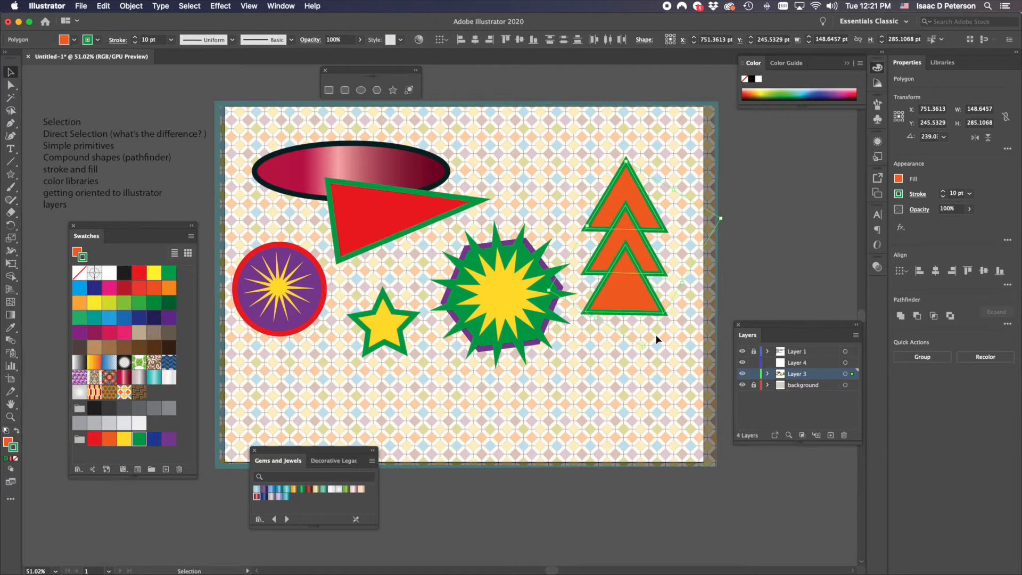
key(super+g)
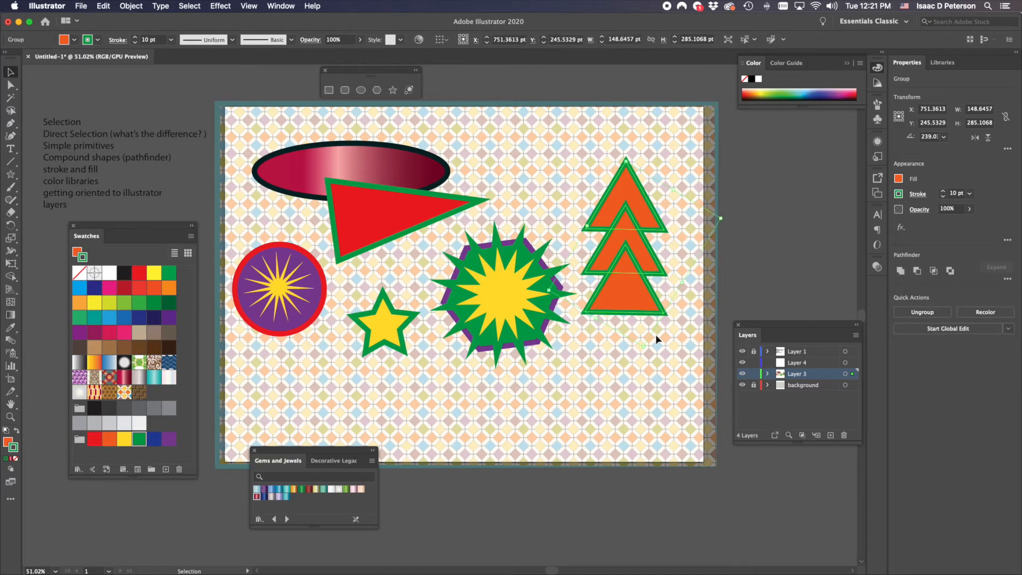
Move the grouped orange tree to the artboard's lower right corner and place a duplicate of it in the upper right corner.
click(137, 8)
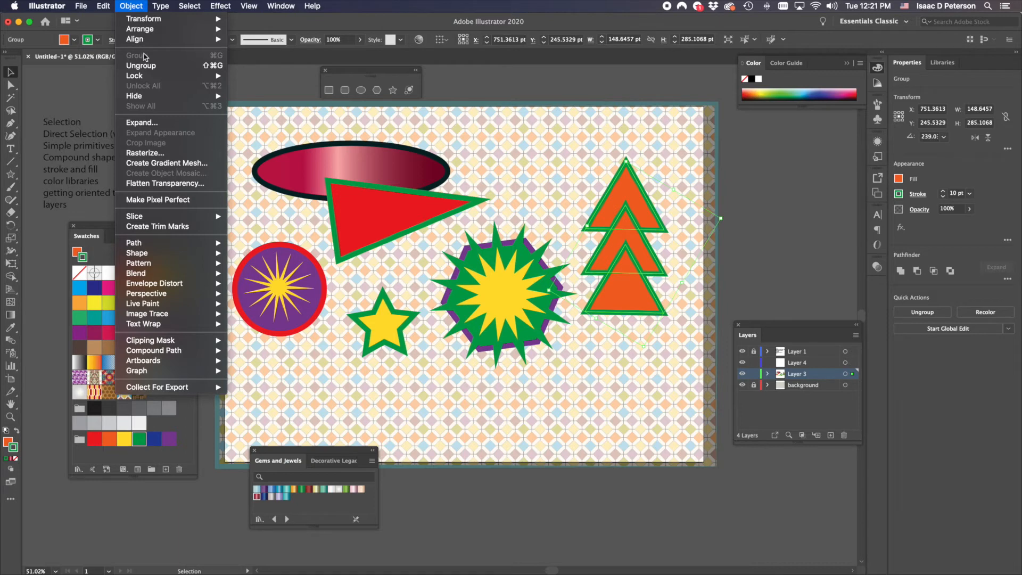
click(666, 148)
drag(632, 257, 647, 393)
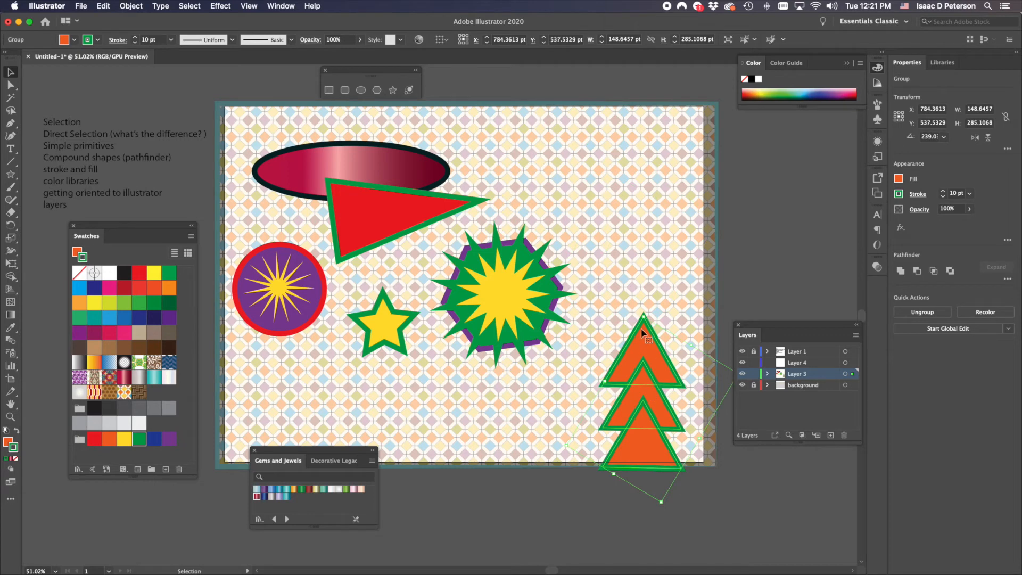
drag(643, 340, 647, 192)
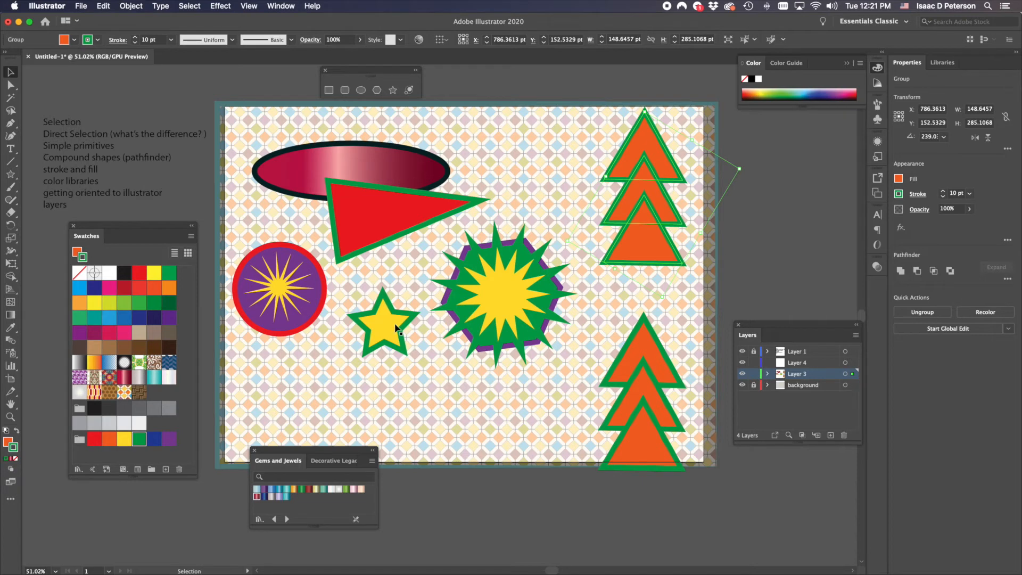
Move the yellow star below the purple circle and add three overlapping copies trailing up and to the right.
drag(301, 389, 300, 388)
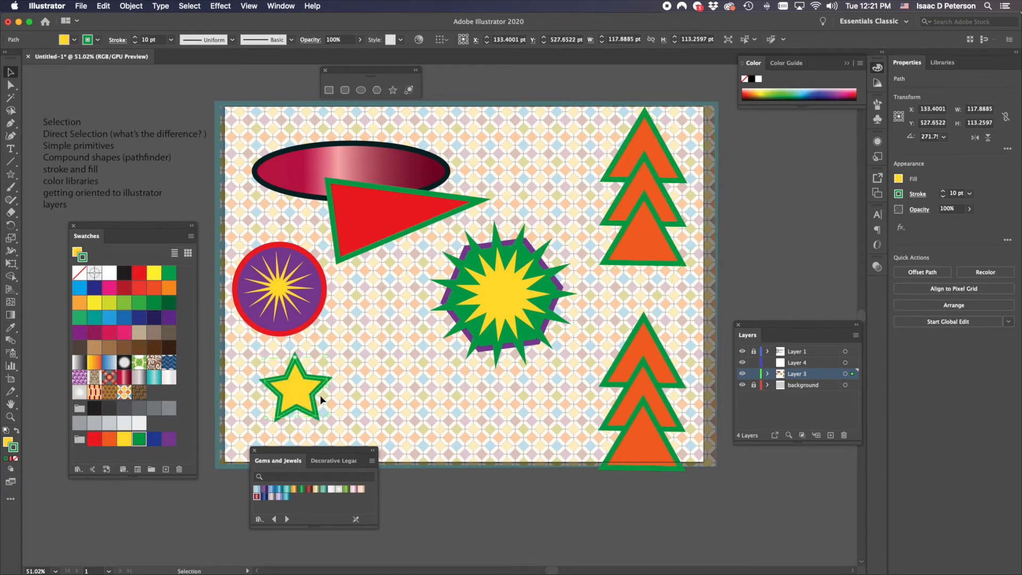
drag(310, 395, 365, 336)
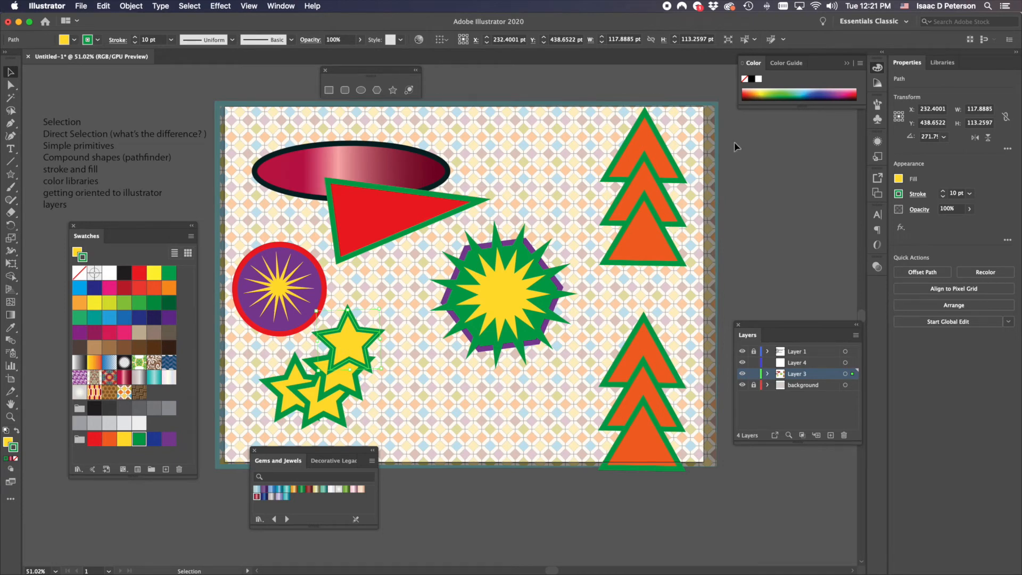
Move the starburst with its purple hexagon down, and separate the gradient ellipse and red triangle in the space above it.
drag(413, 262, 542, 393)
drag(502, 321, 483, 383)
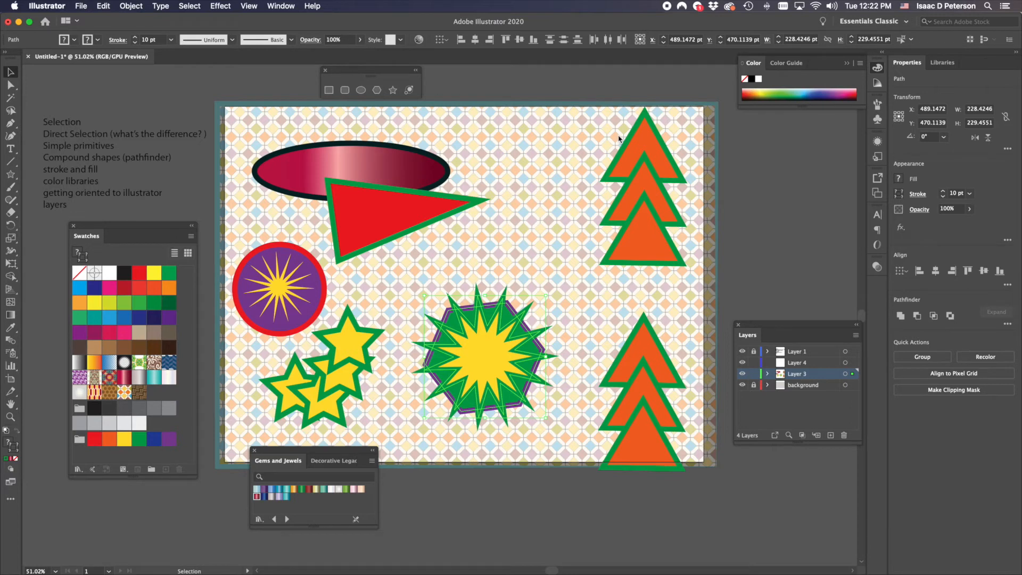
drag(375, 213, 432, 253)
drag(519, 144, 486, 149)
click(445, 259)
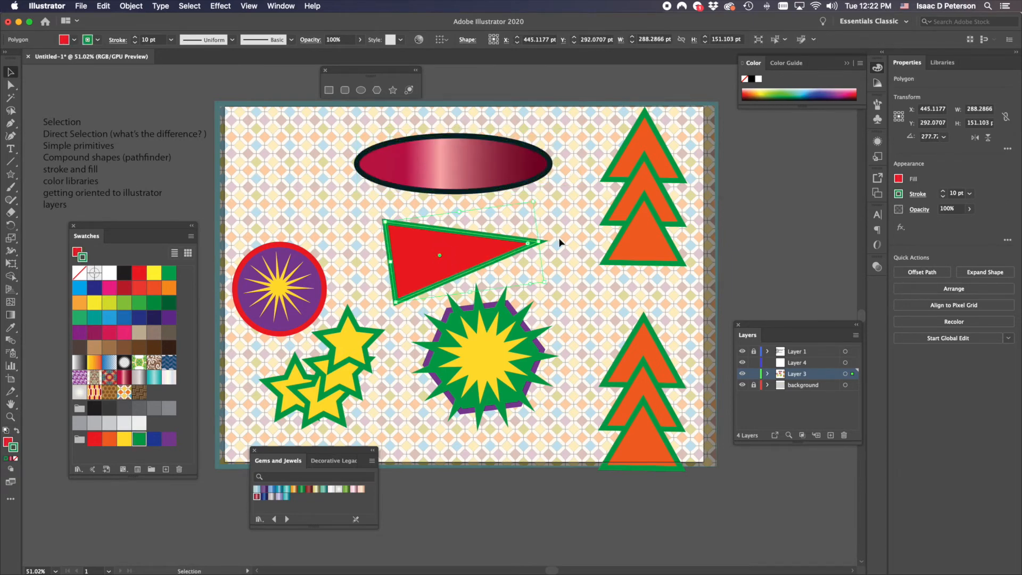
With Direct Selection, stretch the uppermost star's top point upward and right point outward, and pull the inner corner between them inward.
click(10, 85)
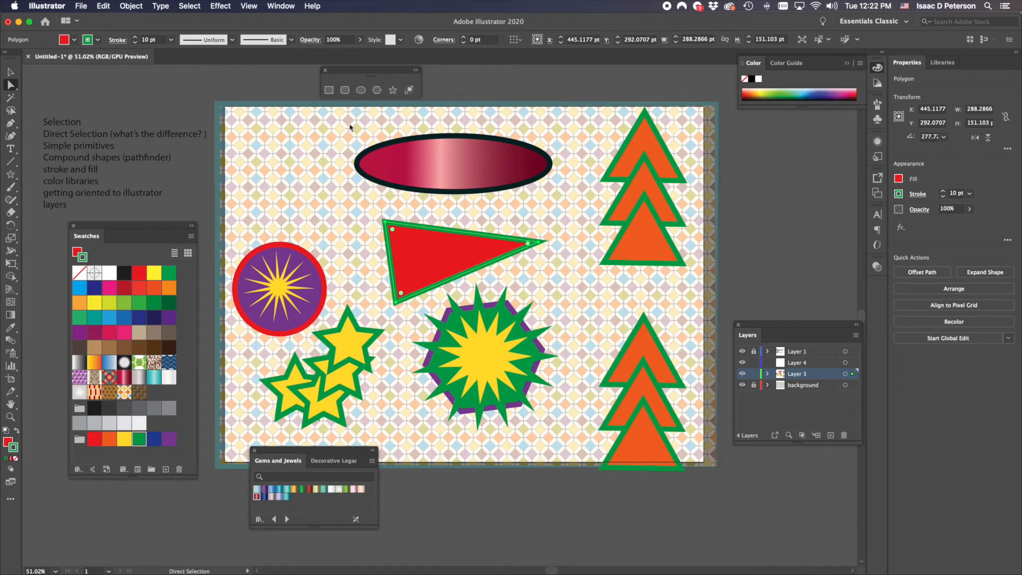
click(368, 207)
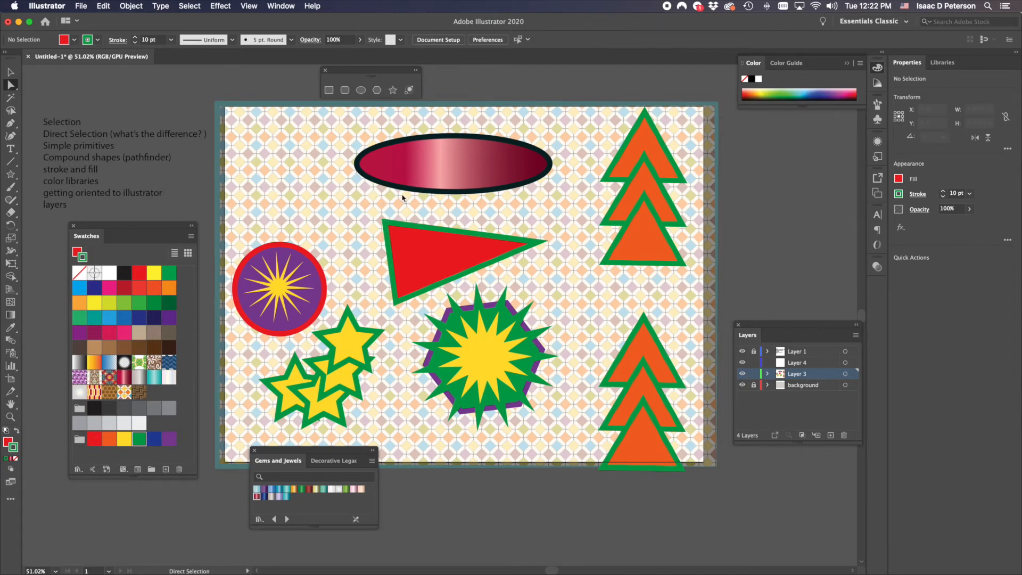
scroll(475, 289, up, 5)
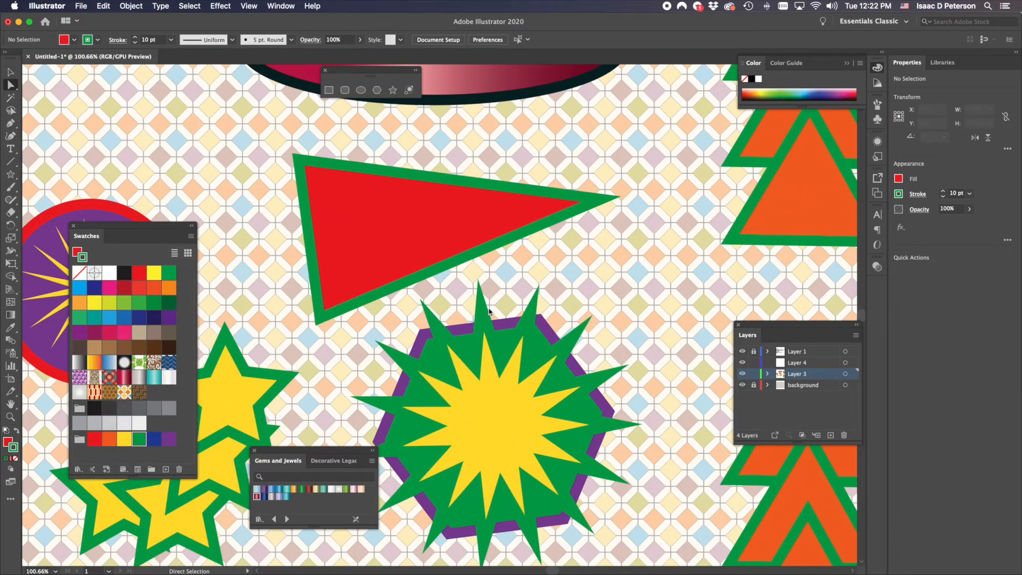
scroll(291, 341, left, 5)
scroll(291, 341, down, 3)
scroll(470, 256, up, 3)
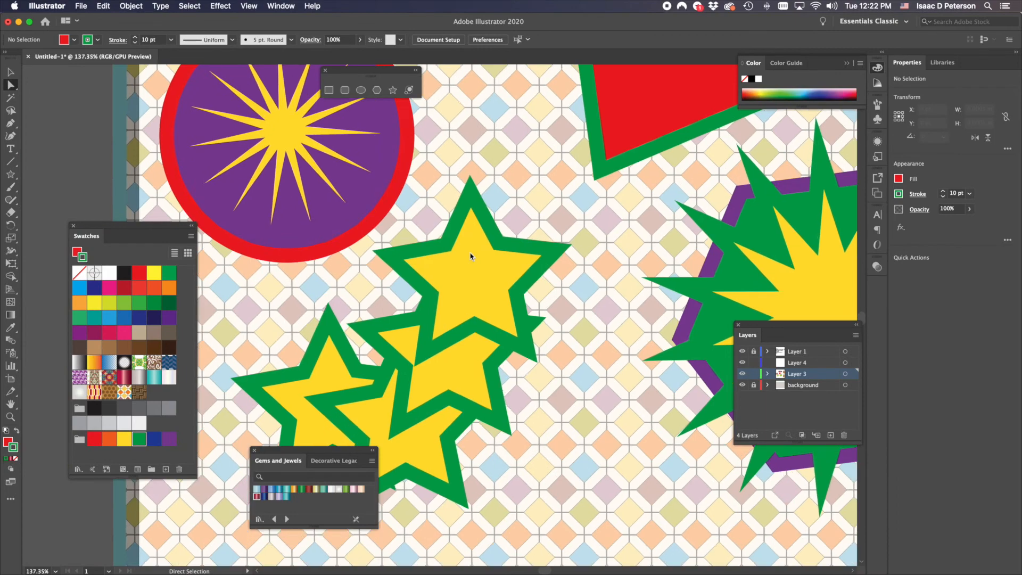
scroll(470, 257, up, 2)
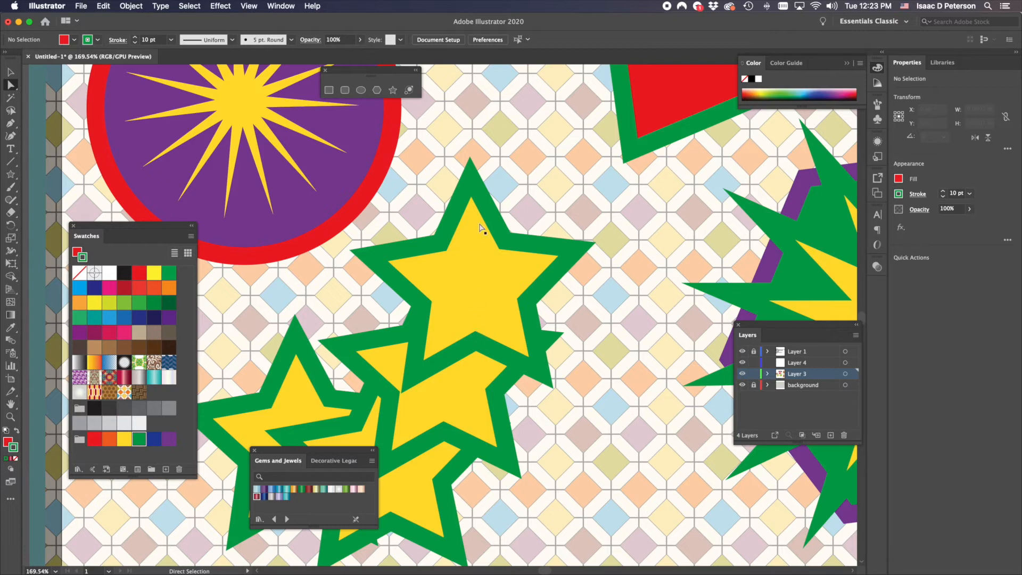
click(470, 179)
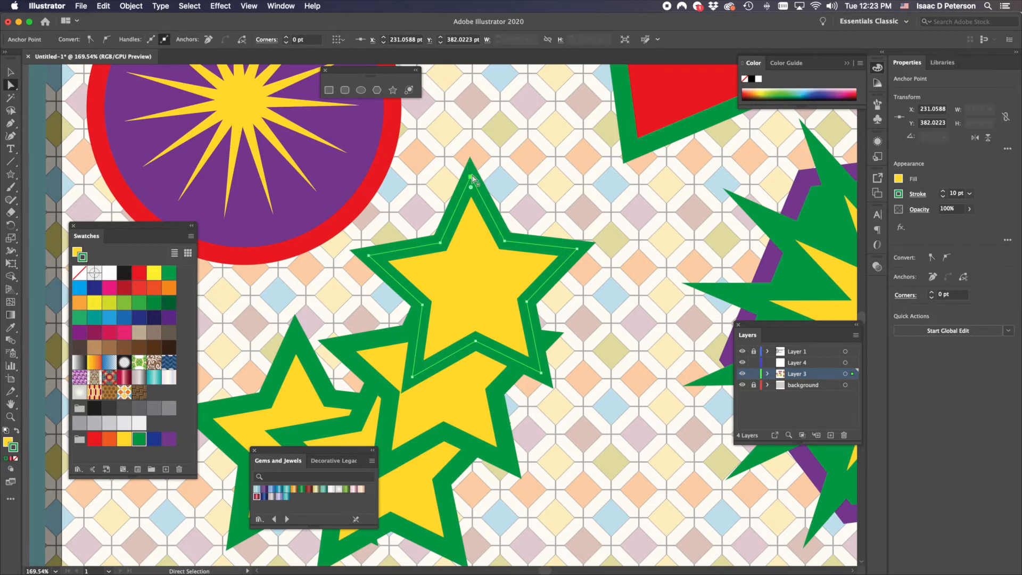
drag(470, 187, 469, 111)
drag(577, 249, 646, 238)
click(503, 245)
drag(501, 252, 484, 266)
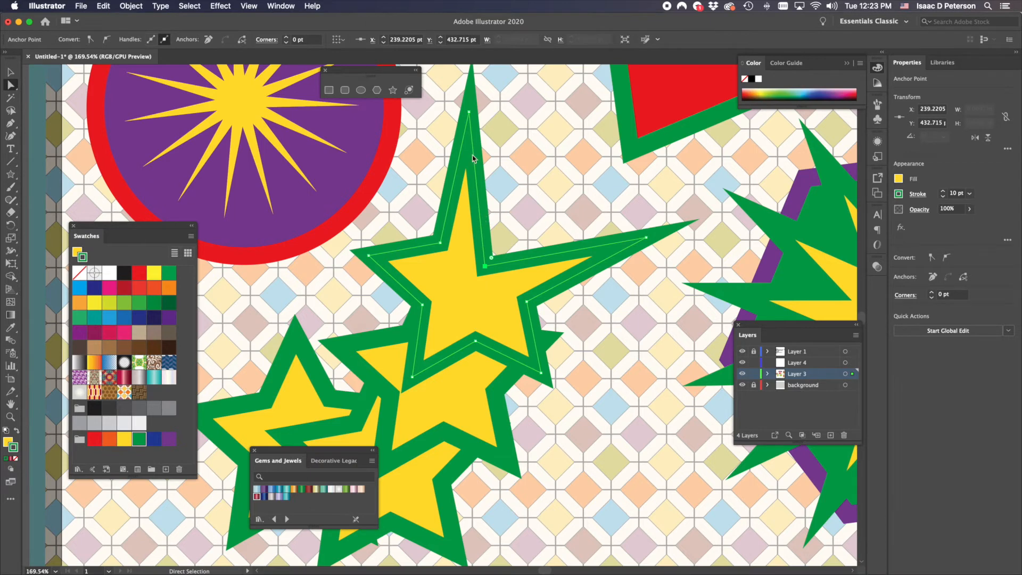
Hide Layer 3 and show it again.
click(742, 373)
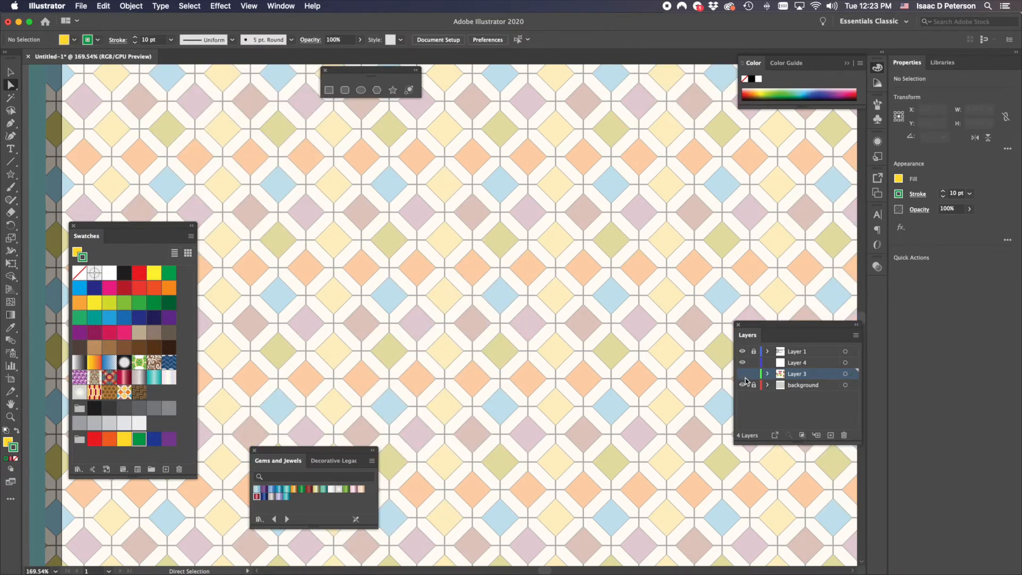
click(743, 375)
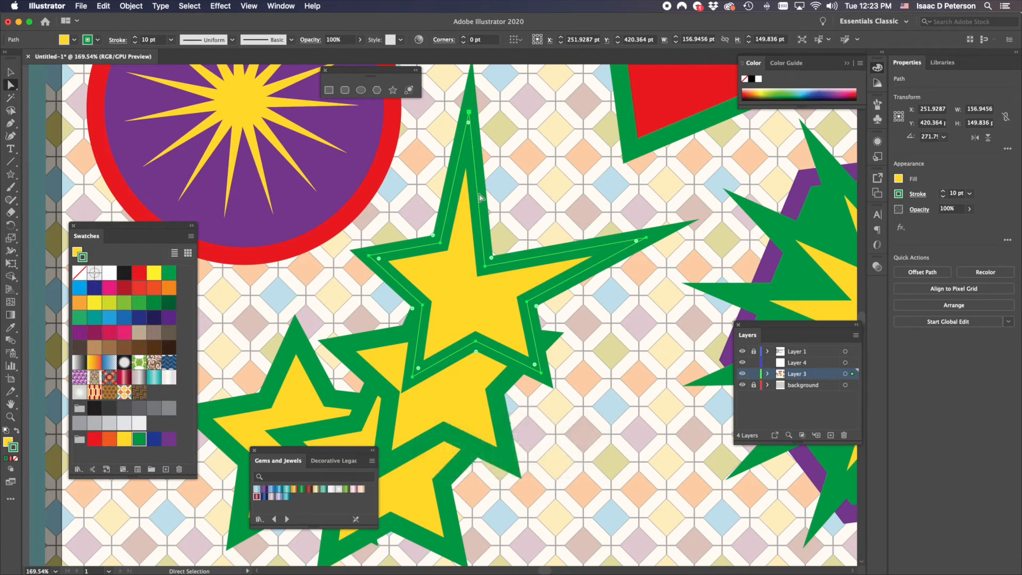
Nudge the reshaped star and shift its upper right, lower right and lower left edges outward, making it about 185 by 163 pt.
drag(481, 203, 484, 205)
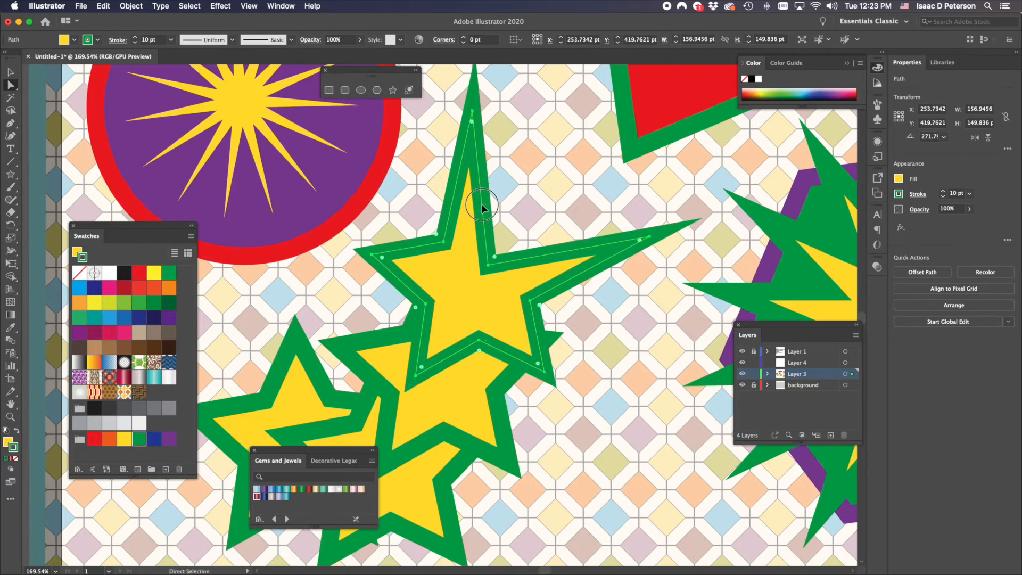
drag(485, 204, 487, 204)
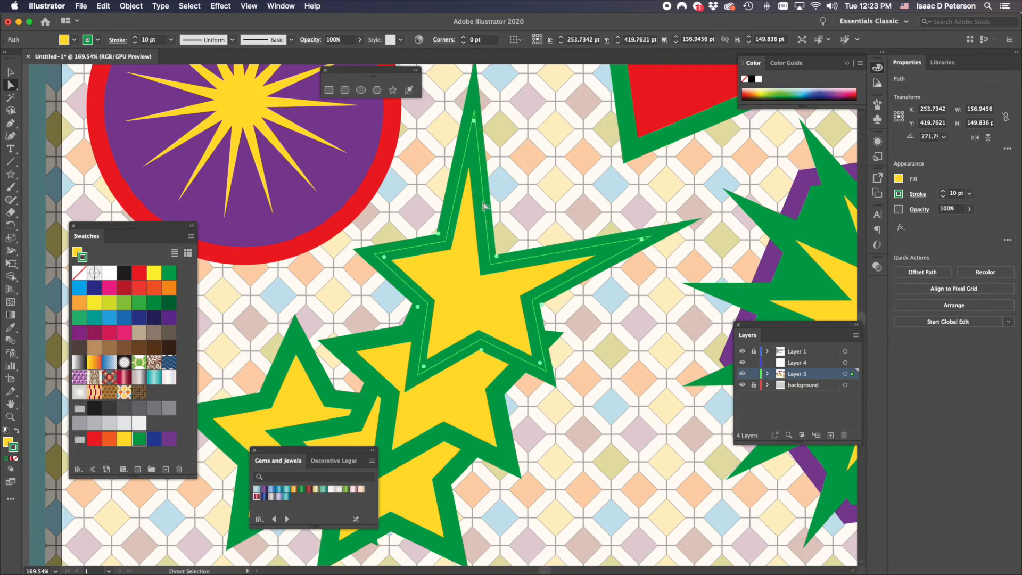
click(529, 187)
drag(486, 212, 537, 193)
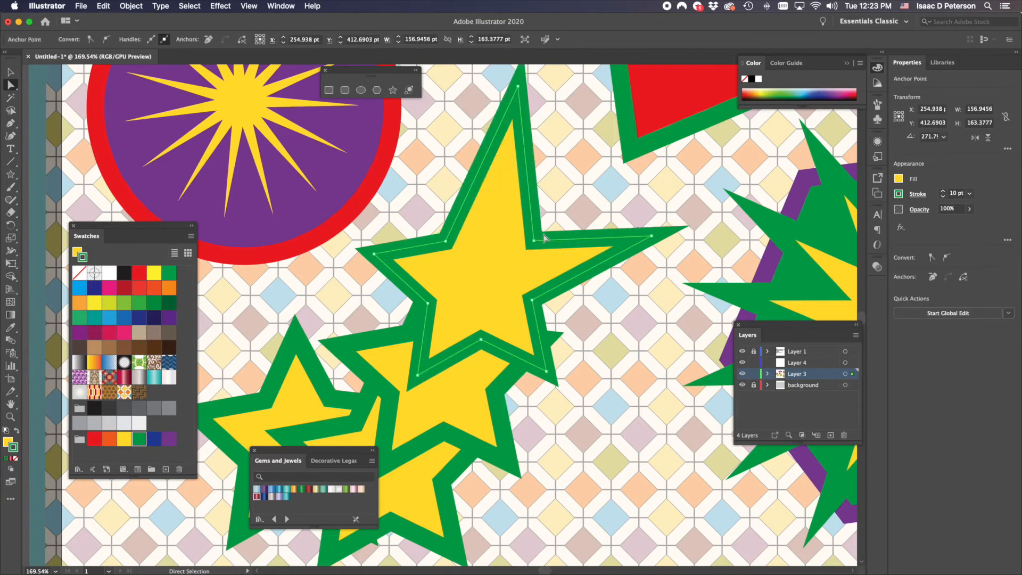
drag(566, 286, 592, 319)
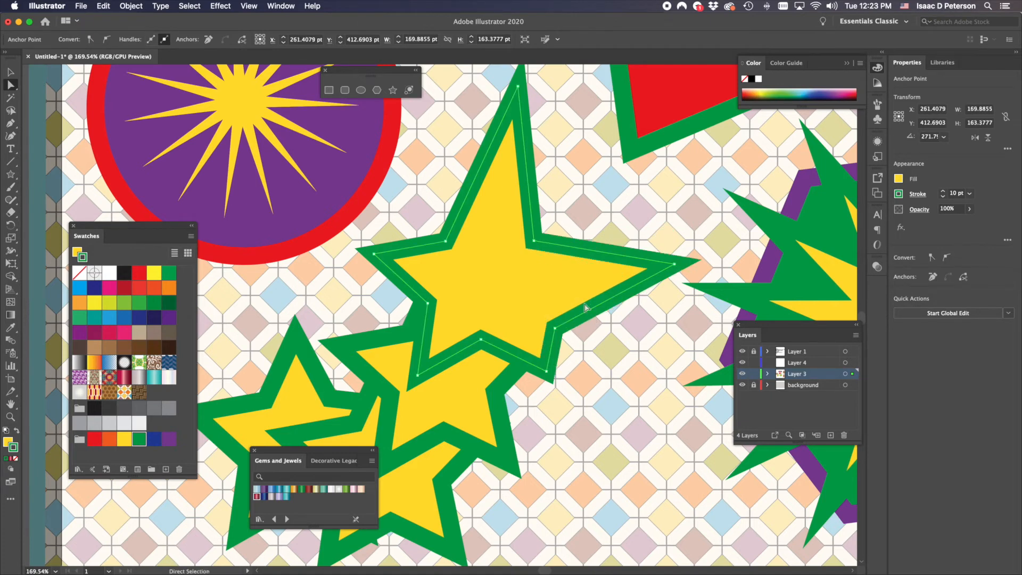
drag(411, 290, 383, 293)
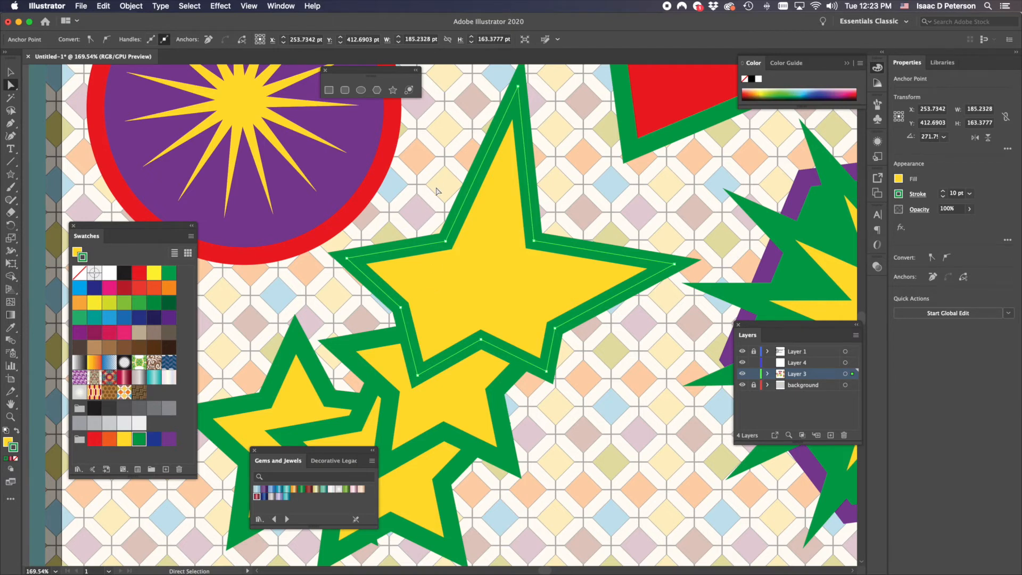
Scale the whole reshaped star down to about 142 by 111 pt and rotate it roughly a quarter turn counterclockwise above the other stars.
click(11, 73)
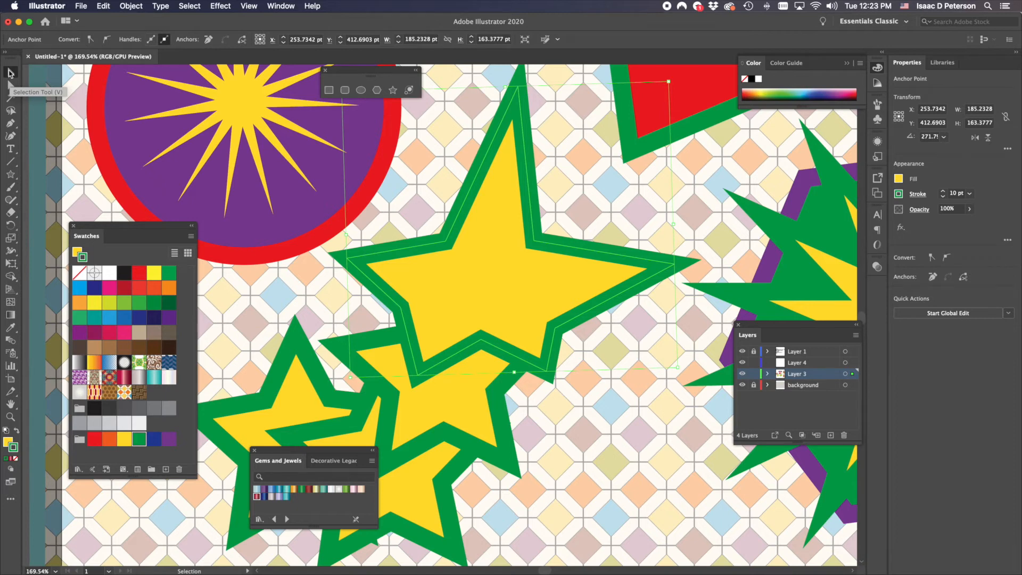
click(488, 267)
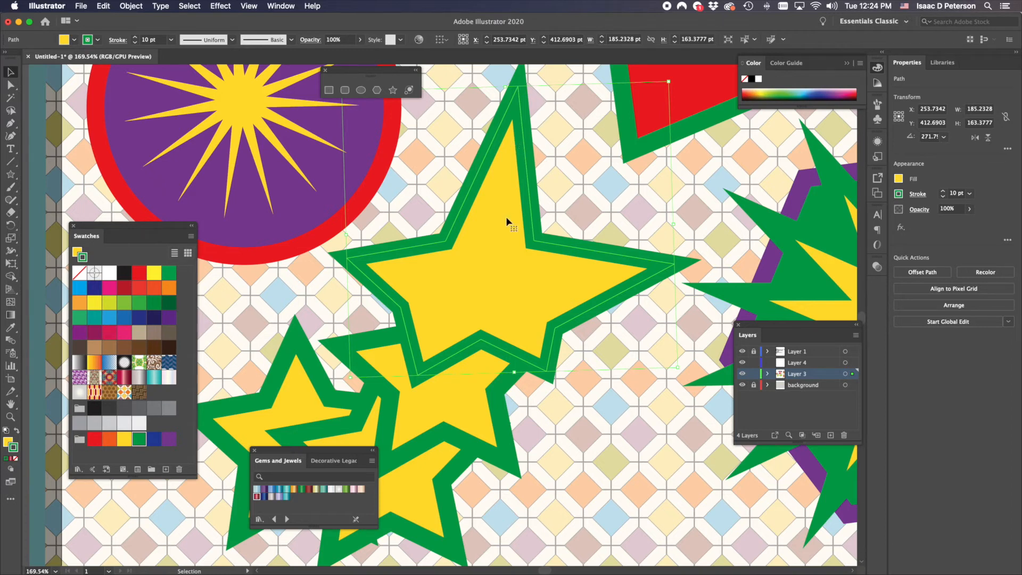
drag(485, 267, 485, 306)
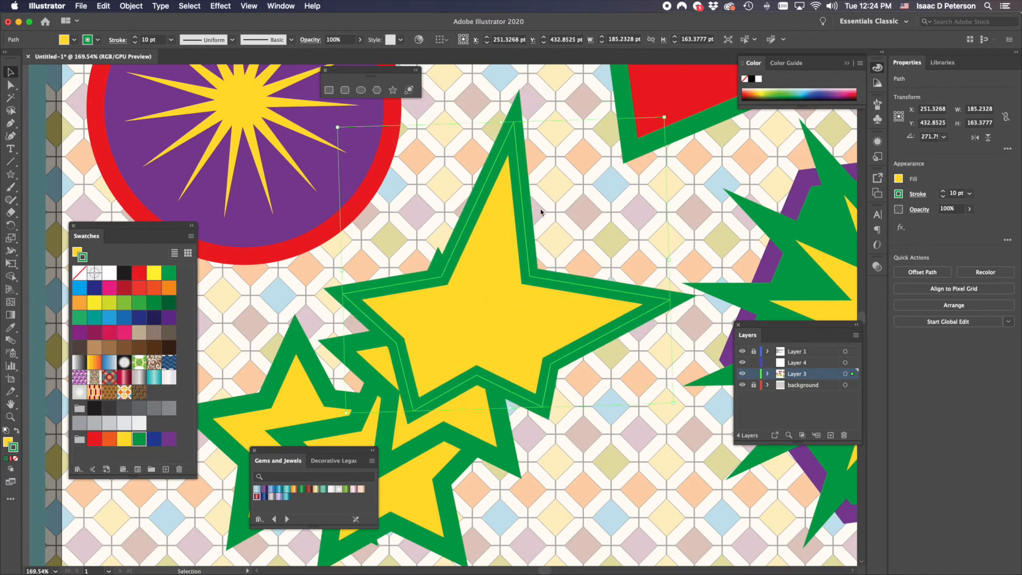
drag(662, 109, 592, 213)
drag(452, 339, 483, 249)
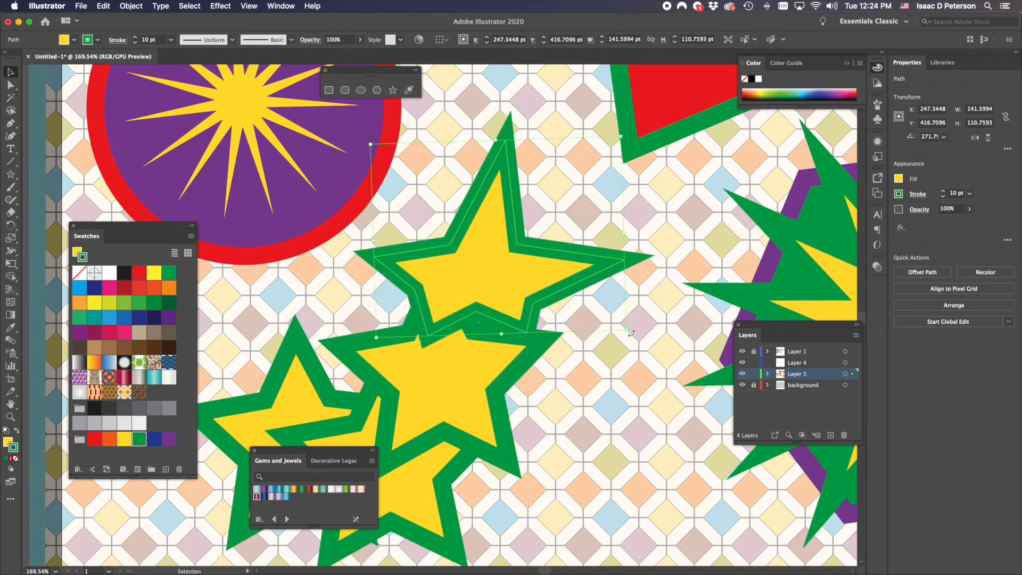
drag(632, 334, 556, 266)
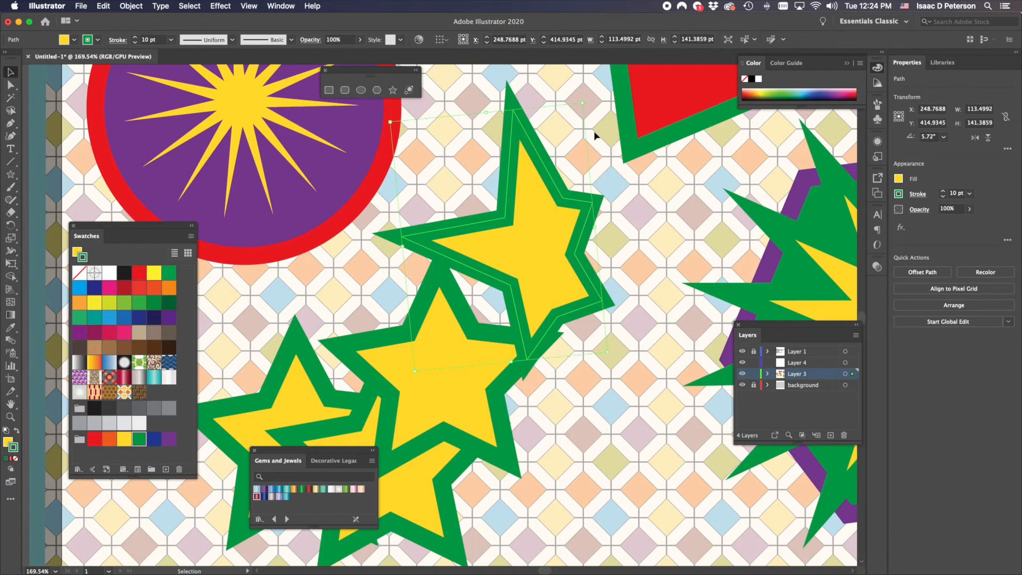
Shift the rotated star slightly left, and pull its short upper right point outward and up together with the adjoining inner corner.
click(10, 84)
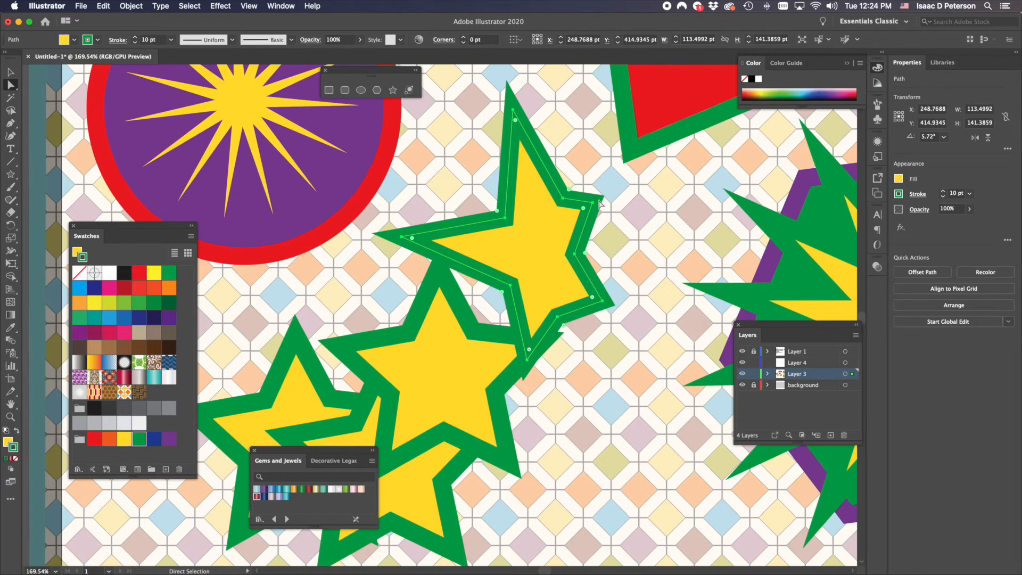
mouse_move(595, 206)
mouse_down()
mouse_move(621, 195)
mouse_move(584, 211)
mouse_up()
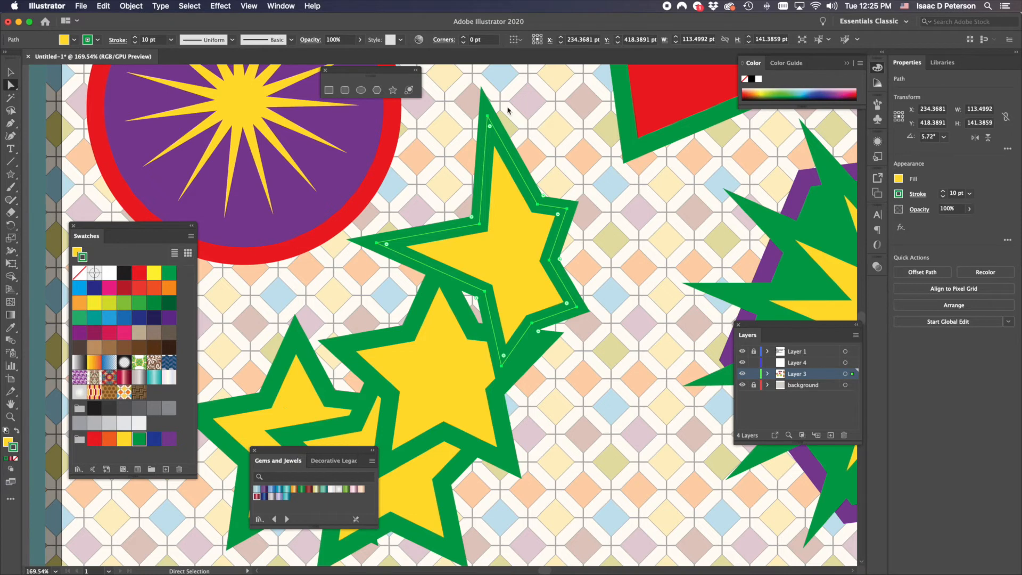
click(568, 209)
drag(569, 212, 610, 193)
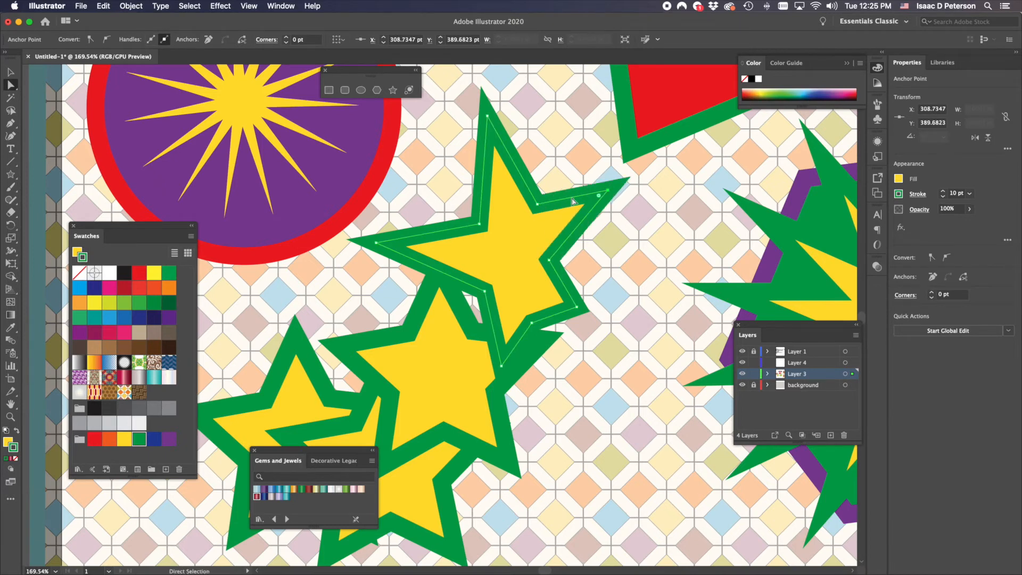
drag(608, 190, 601, 149)
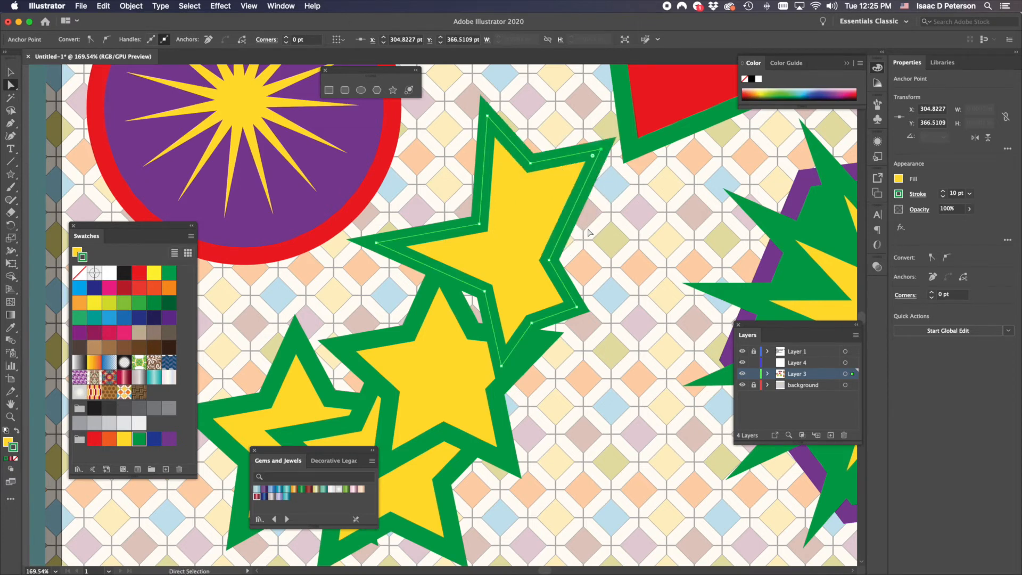
click(624, 209)
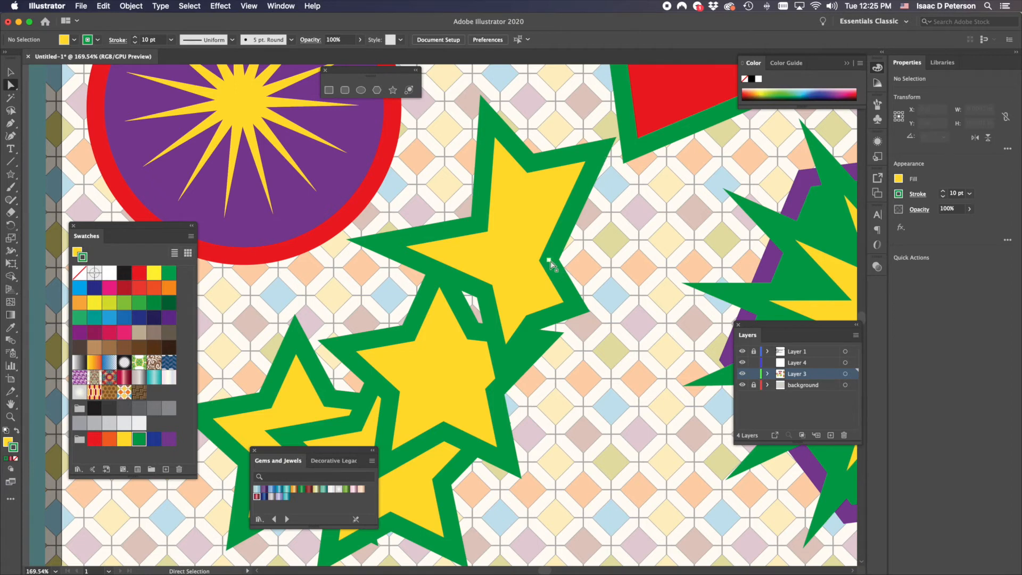
Pull the inner corner on the star's right side inward, and reposition the upper right point lower, leaving it short and blunt.
click(549, 261)
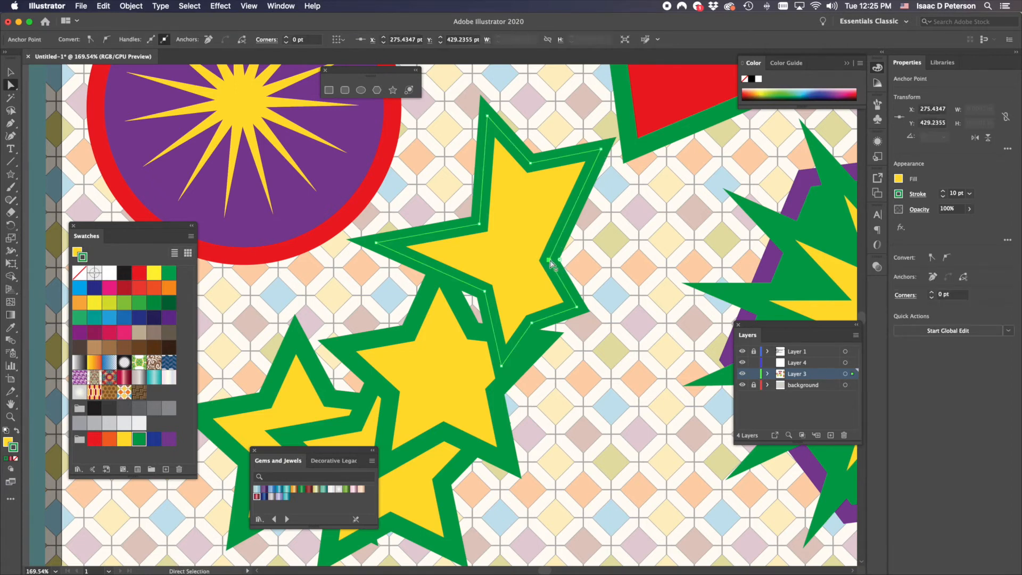
drag(551, 262, 543, 262)
drag(602, 151, 656, 202)
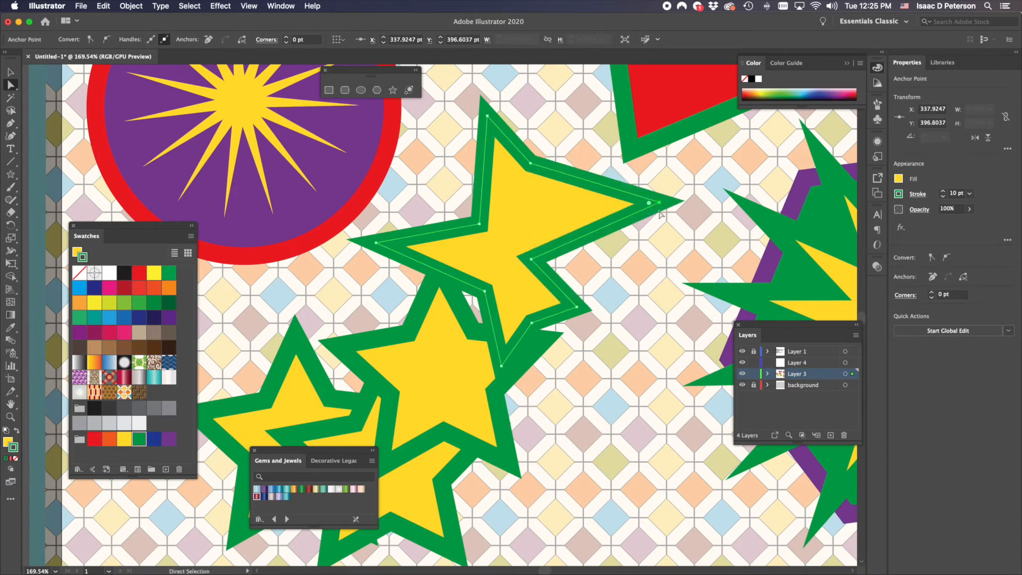
click(646, 250)
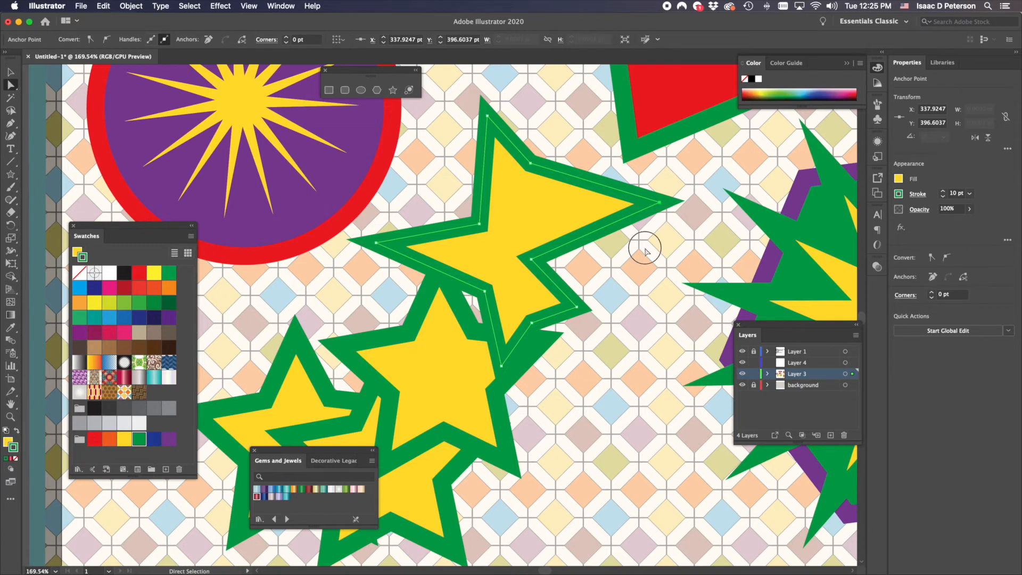
click(660, 206)
drag(660, 206, 594, 209)
click(635, 206)
key(v)
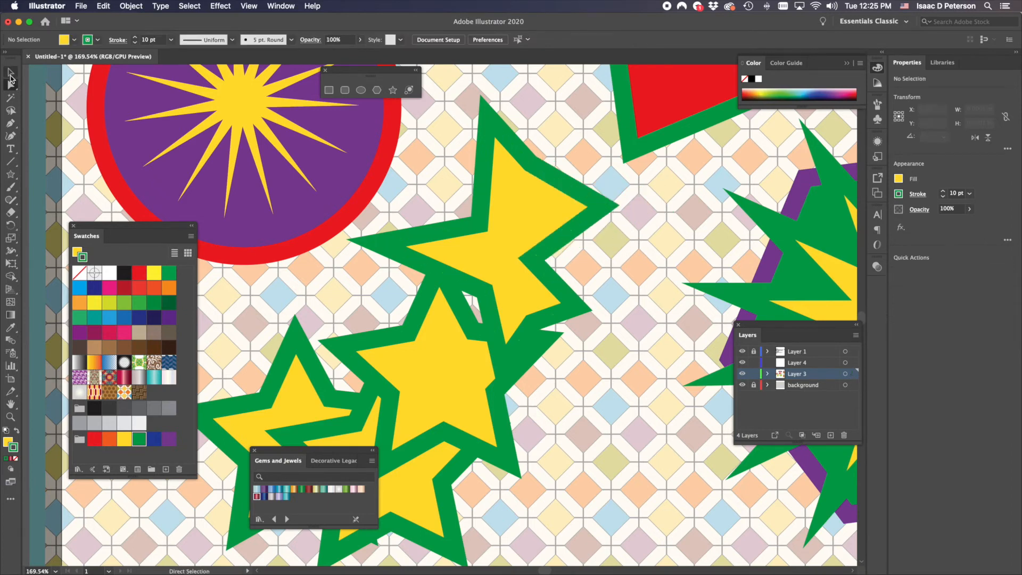
Scale the whole reshaped star to about 137 by 137 pt and move it up and left so its left point overlaps the circle.
click(531, 211)
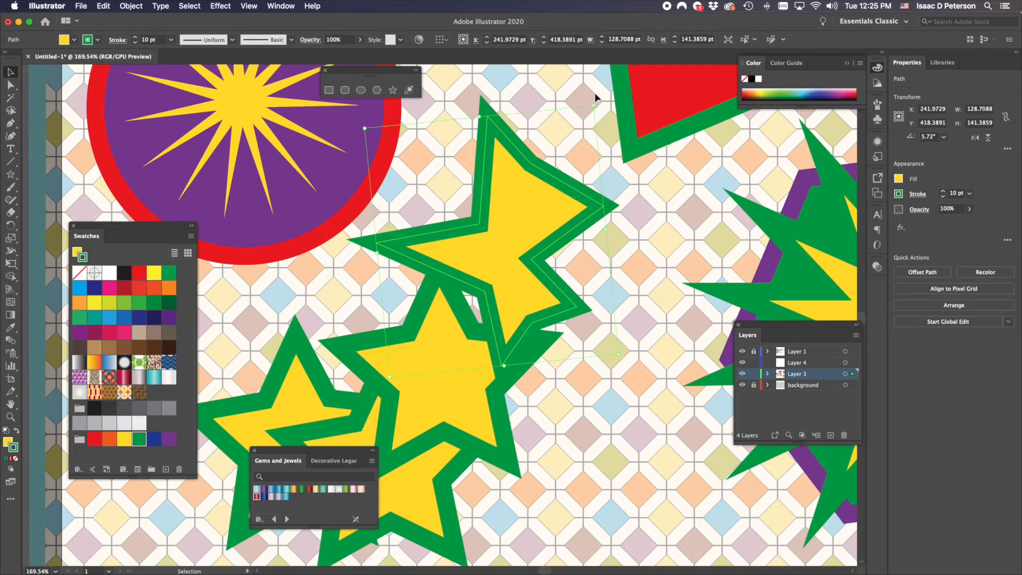
mouse_move(594, 105)
mouse_down()
mouse_move(585, 113)
mouse_move(608, 111)
mouse_up()
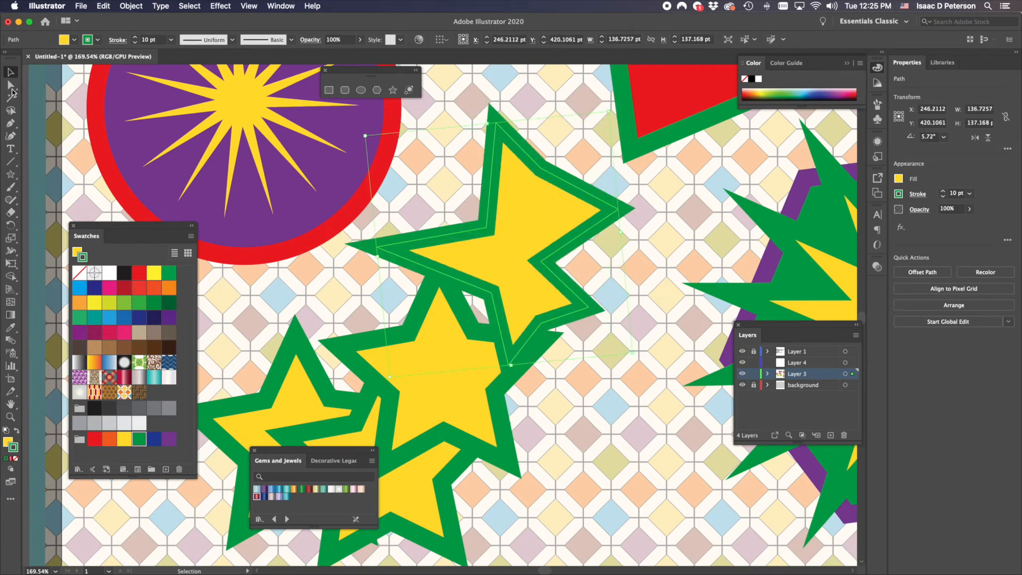
click(11, 85)
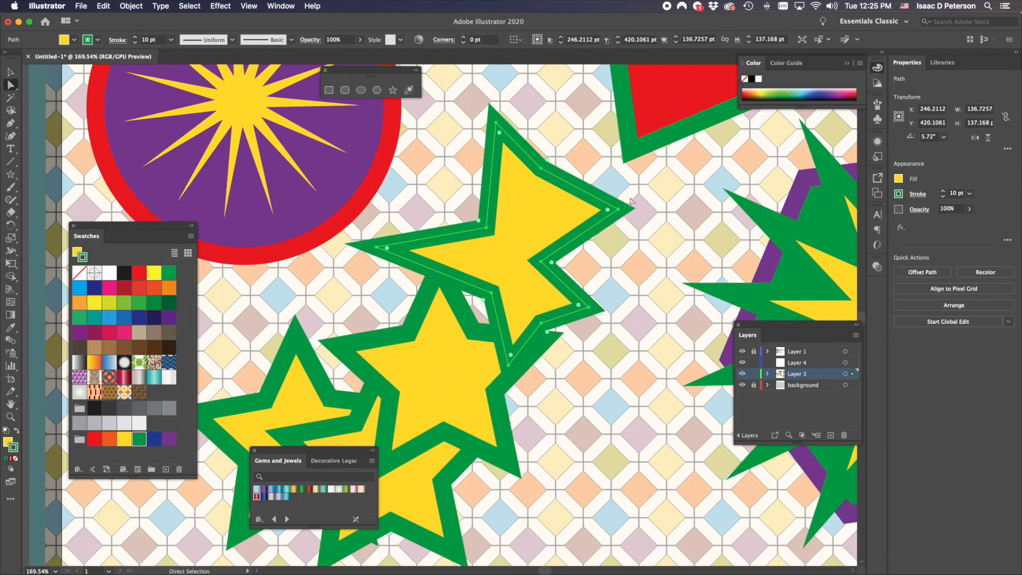
drag(621, 212, 560, 190)
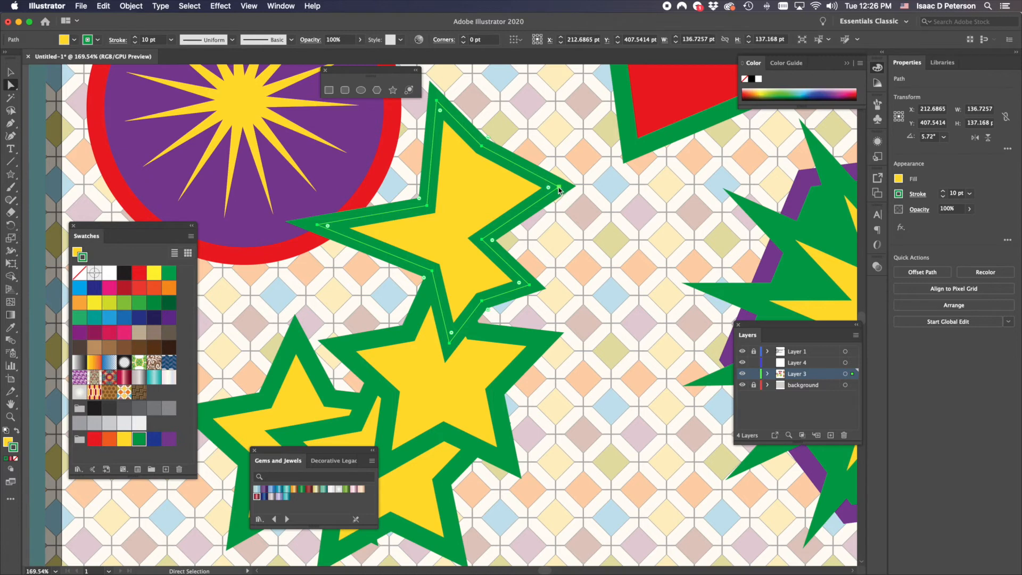
Reshape the star's upper part by pulling its right point outward, its top point up, and repositioning the upper inner corners.
drag(559, 191, 602, 200)
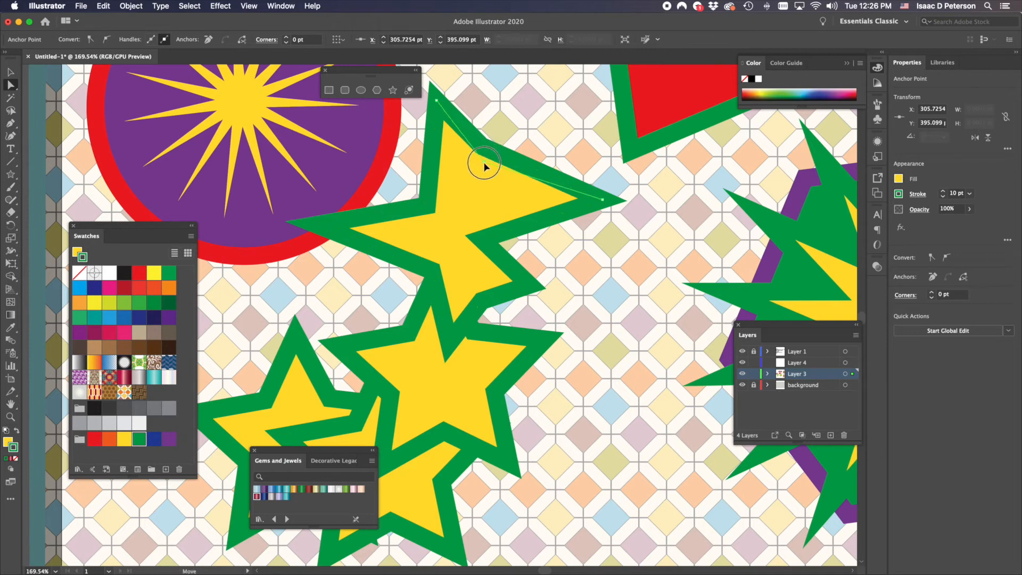
drag(483, 162, 480, 175)
drag(437, 101, 448, 88)
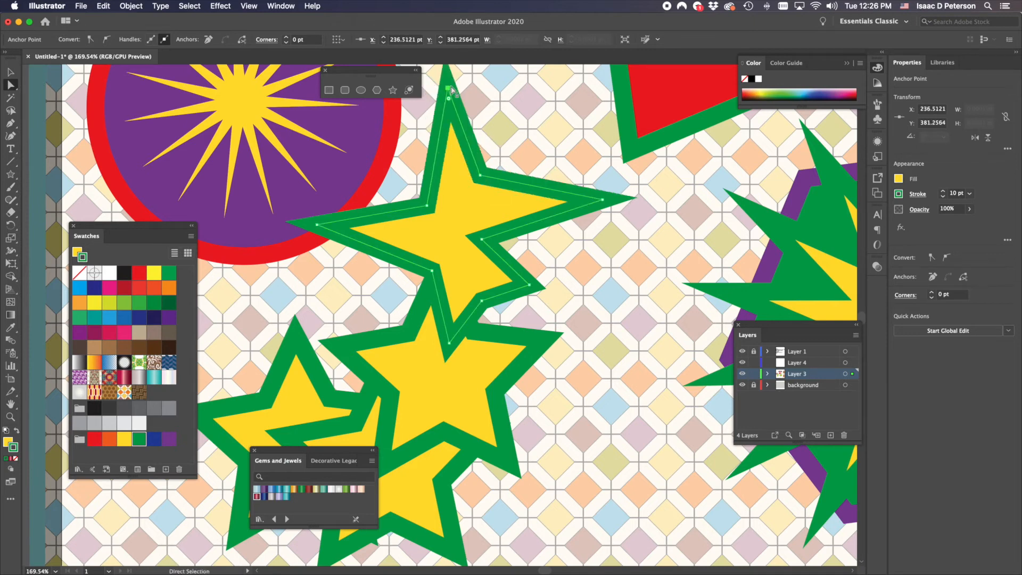
drag(427, 205, 415, 186)
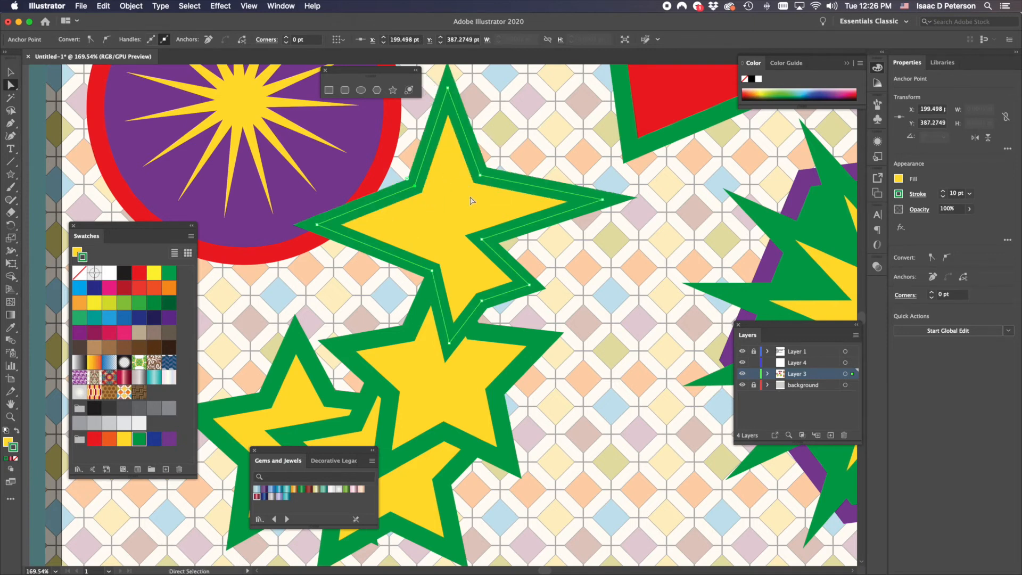
Stretch the star's lower right point outward and reposition the inner corners around its lower half to narrow the body.
drag(482, 239, 480, 236)
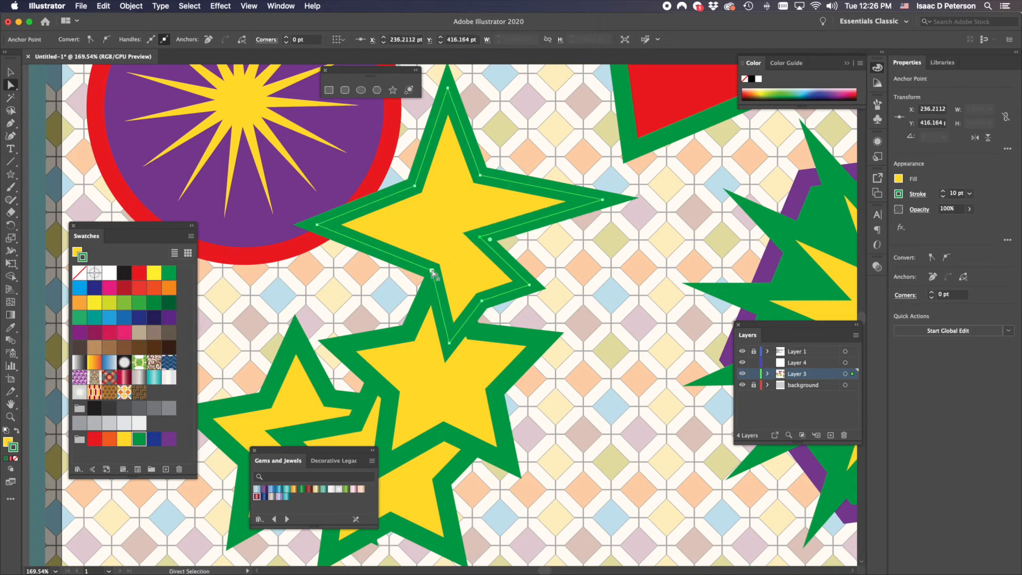
drag(432, 273, 412, 240)
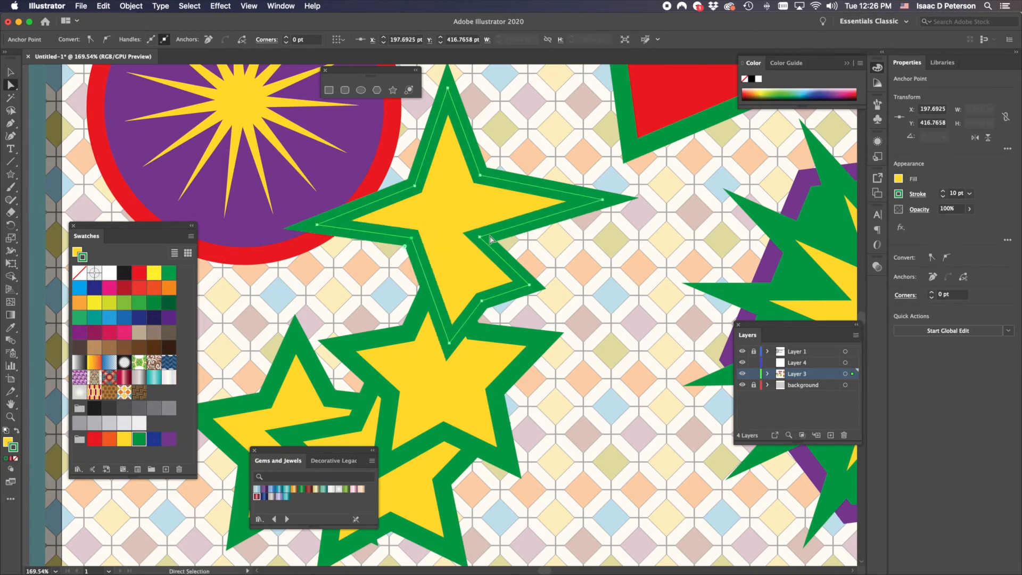
drag(479, 239, 496, 244)
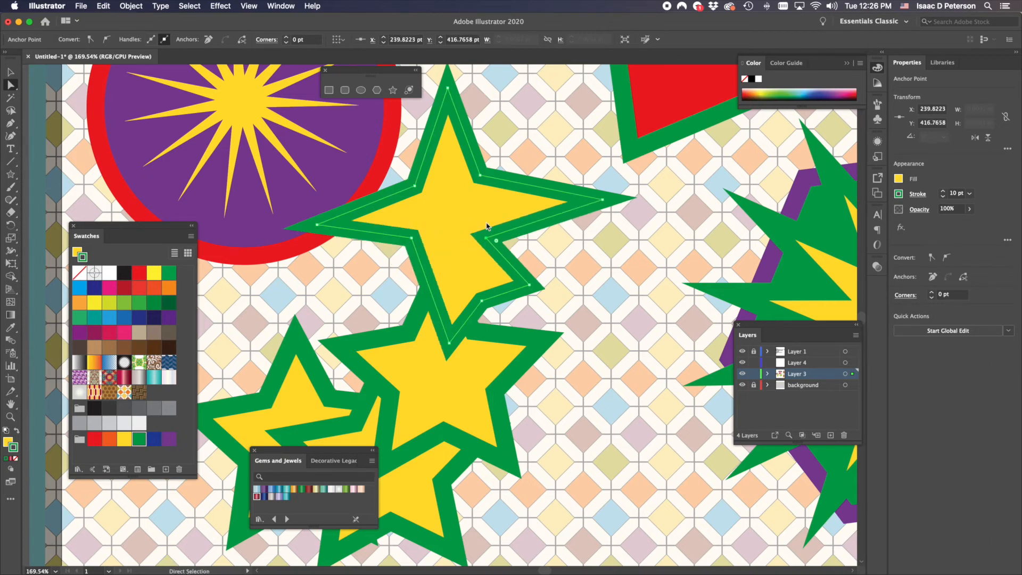
drag(475, 302, 472, 278)
drag(533, 288, 565, 288)
drag(487, 238, 473, 237)
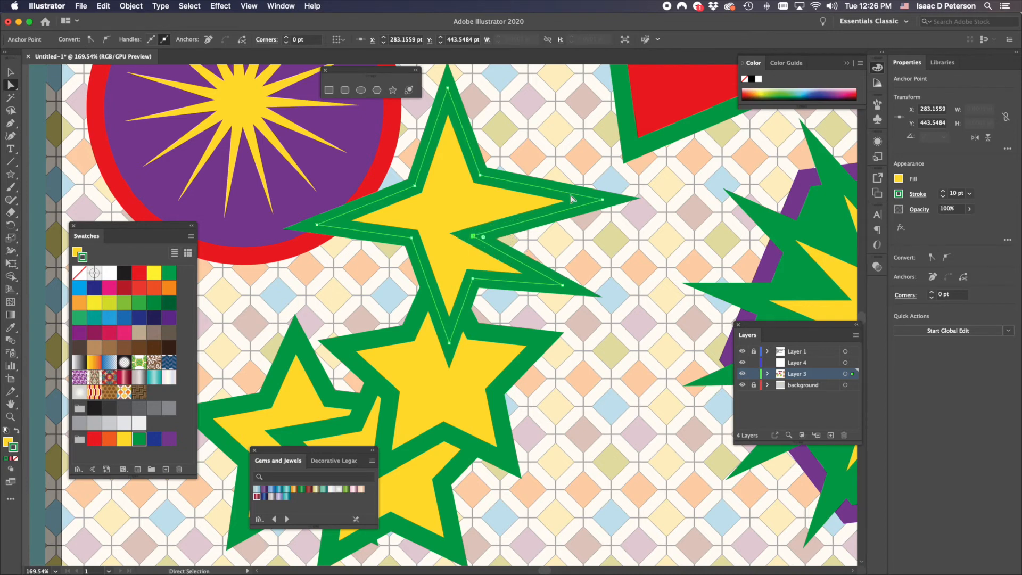
Lengthen the star's right and bottom points, and shift the inner corner below the right point outward.
drag(603, 200, 621, 200)
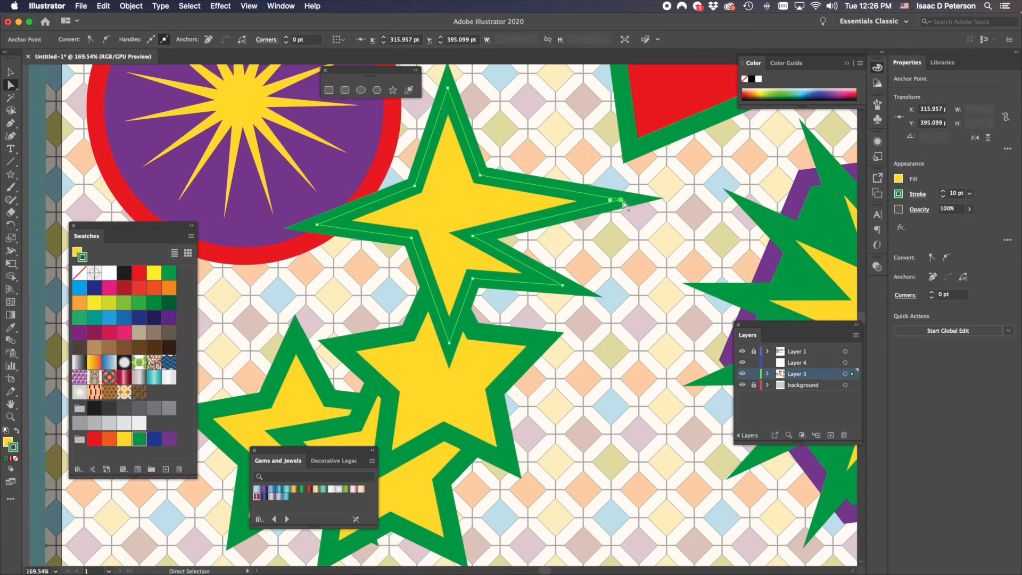
drag(610, 200, 619, 200)
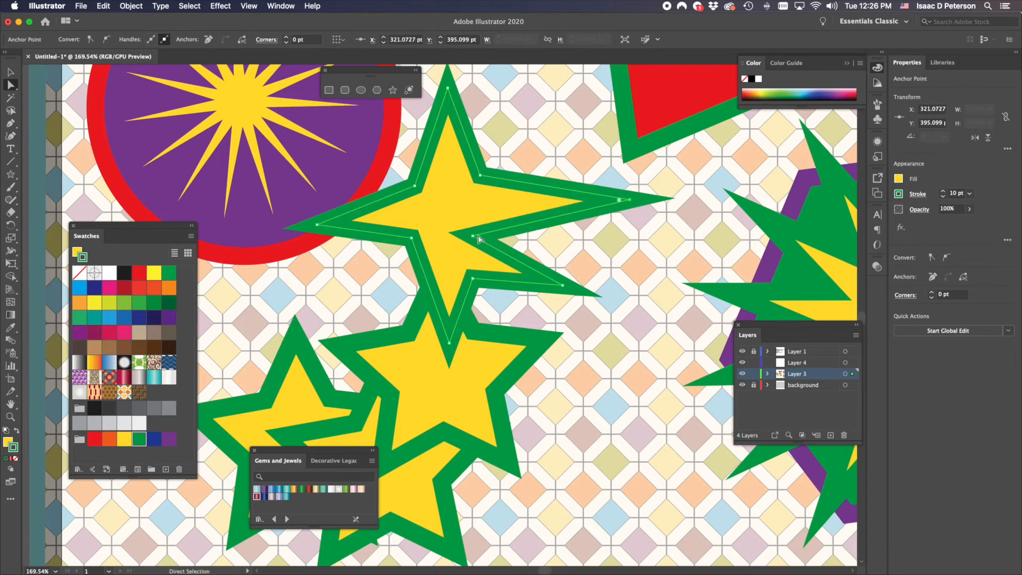
drag(472, 236, 510, 238)
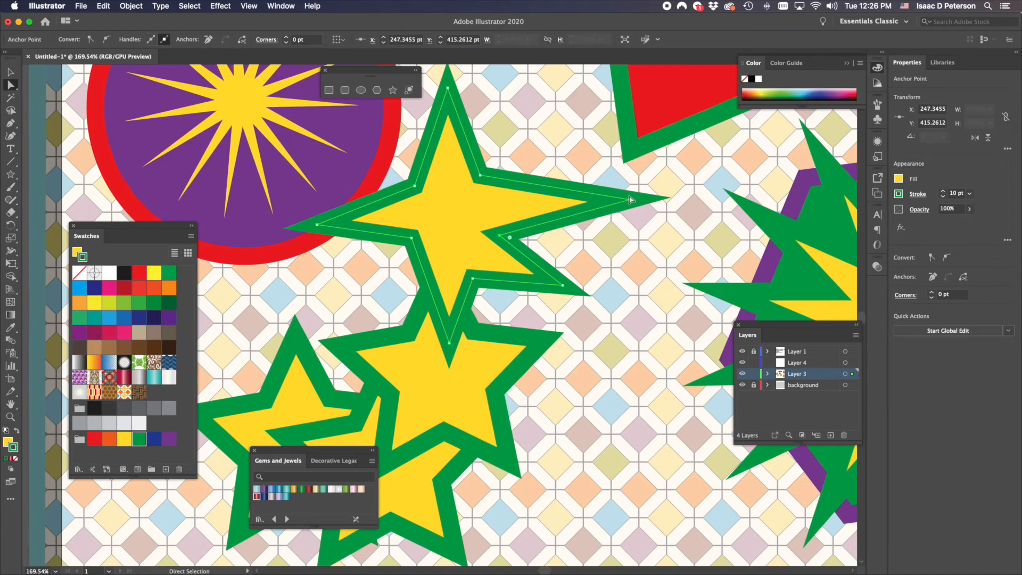
drag(629, 199, 634, 200)
drag(447, 346, 441, 392)
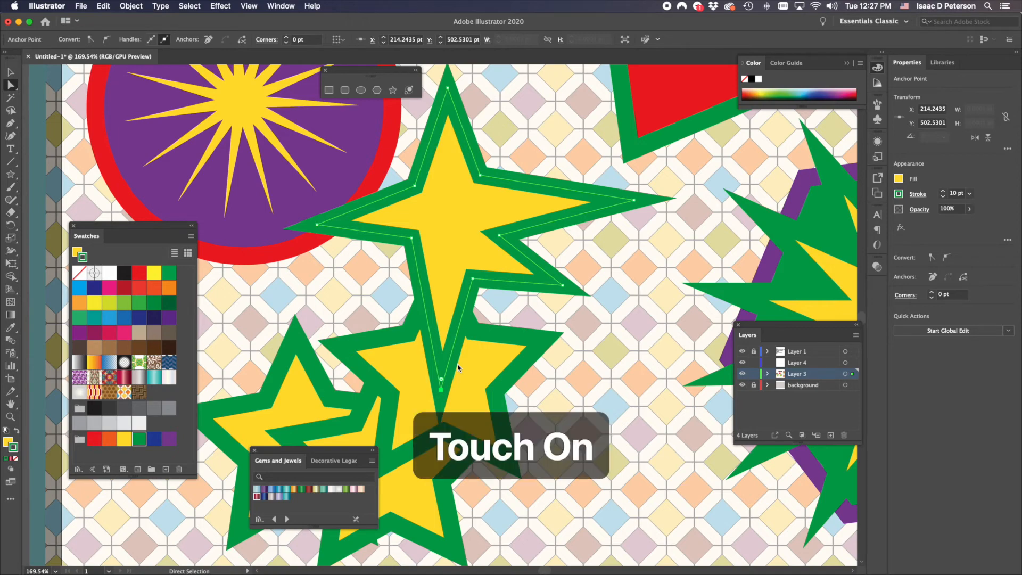
Flatten the red triangle by pulling its upper left corner outward and its bottom corner up toward the opposite edge.
scroll(465, 335, down, 5)
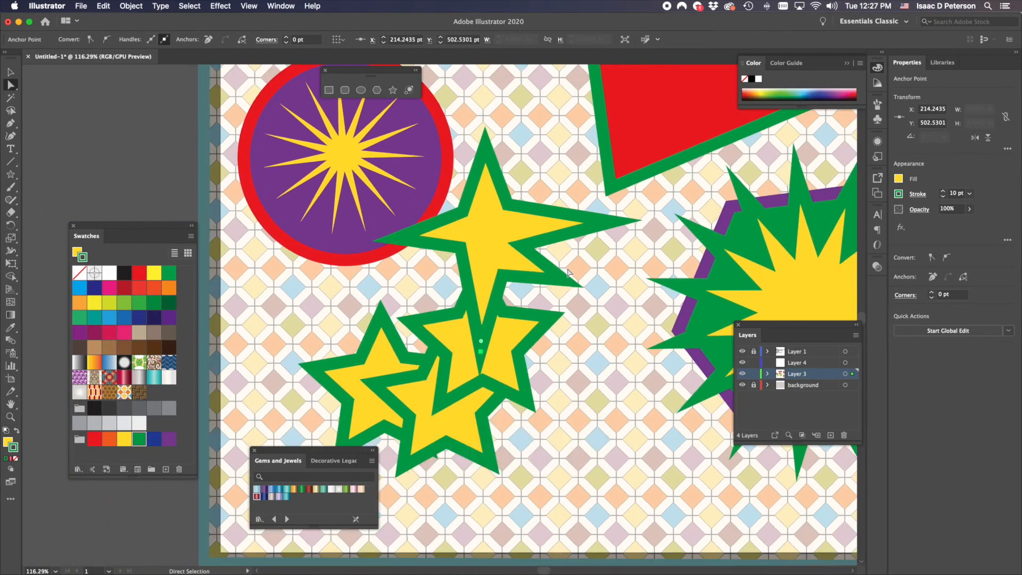
scroll(628, 241, left, 3)
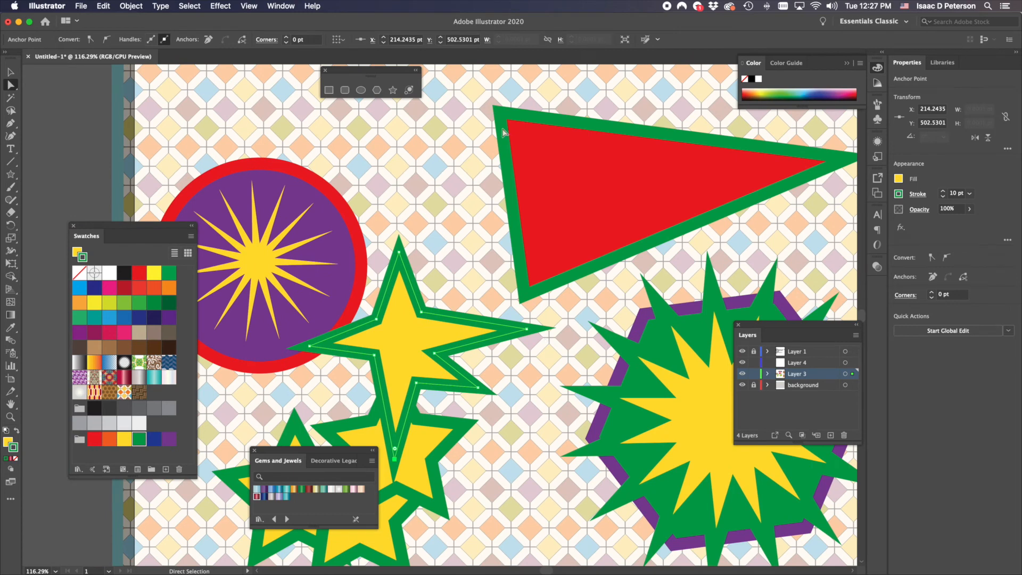
click(499, 113)
drag(500, 115, 405, 140)
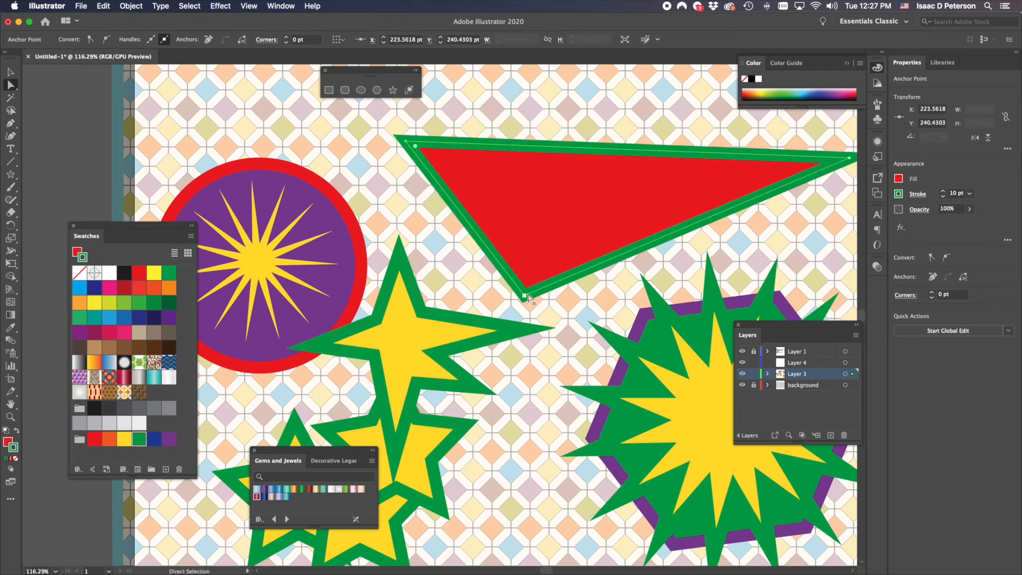
drag(524, 295, 549, 191)
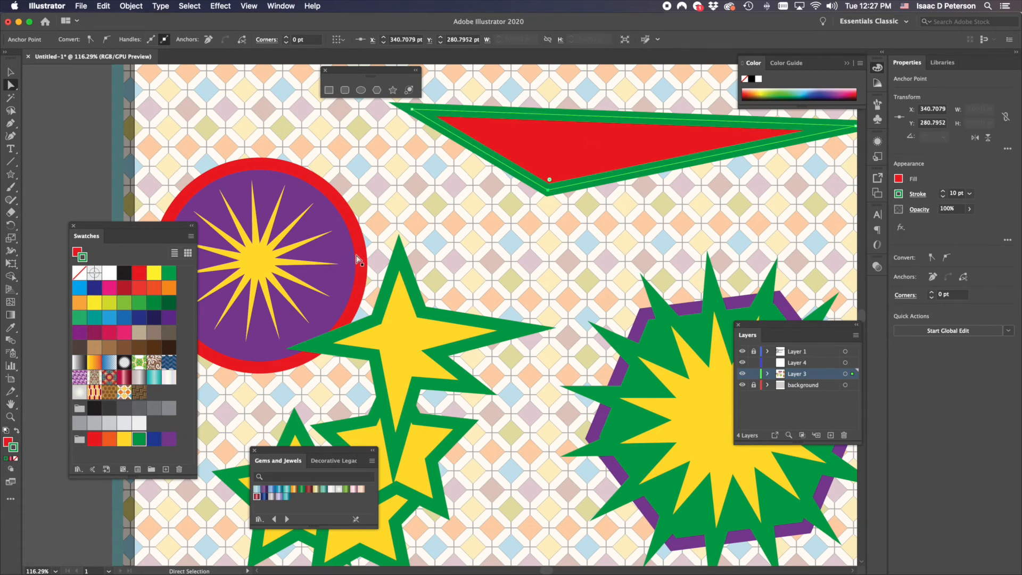
Select the anchor point on the purple circle's right side and nudge it slightly inward.
click(358, 266)
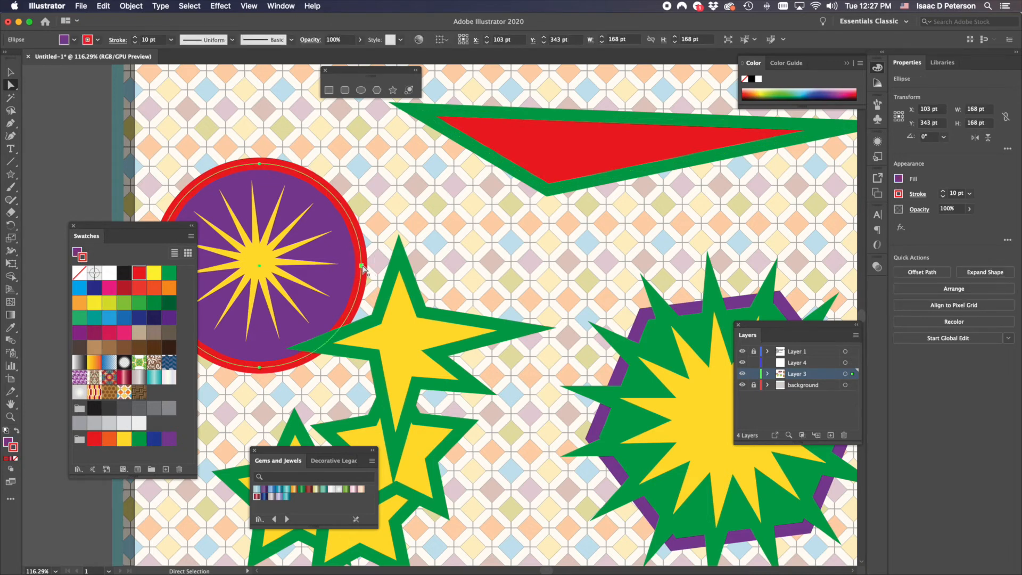
click(362, 265)
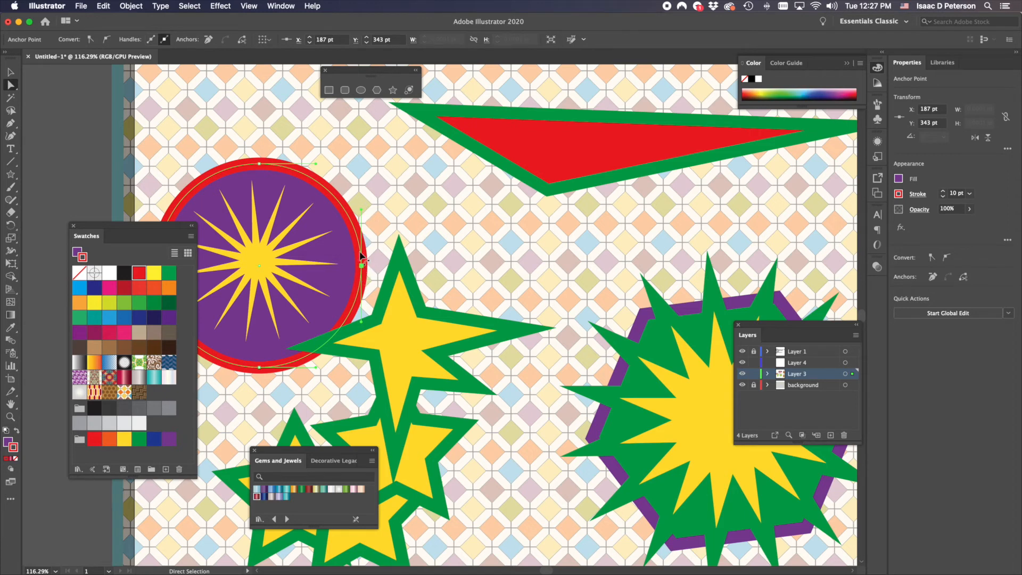
click(377, 320)
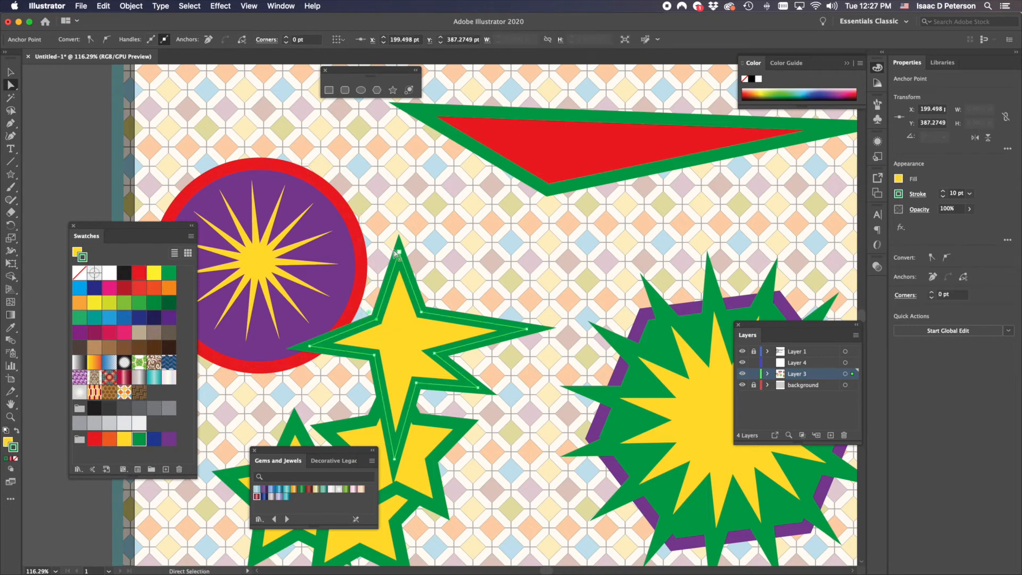
click(362, 266)
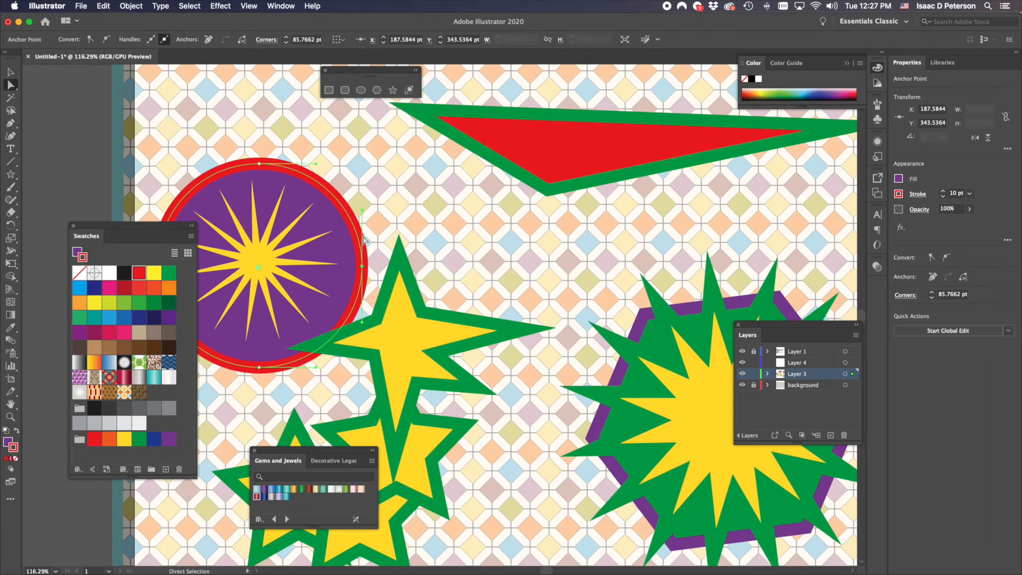
mouse_move(364, 271)
mouse_down()
mouse_move(336, 267)
mouse_move(359, 269)
mouse_up()
Swing the direction handles of the circle's right anchor point, then straighten and lengthen them to square off that side.
drag(360, 215, 401, 163)
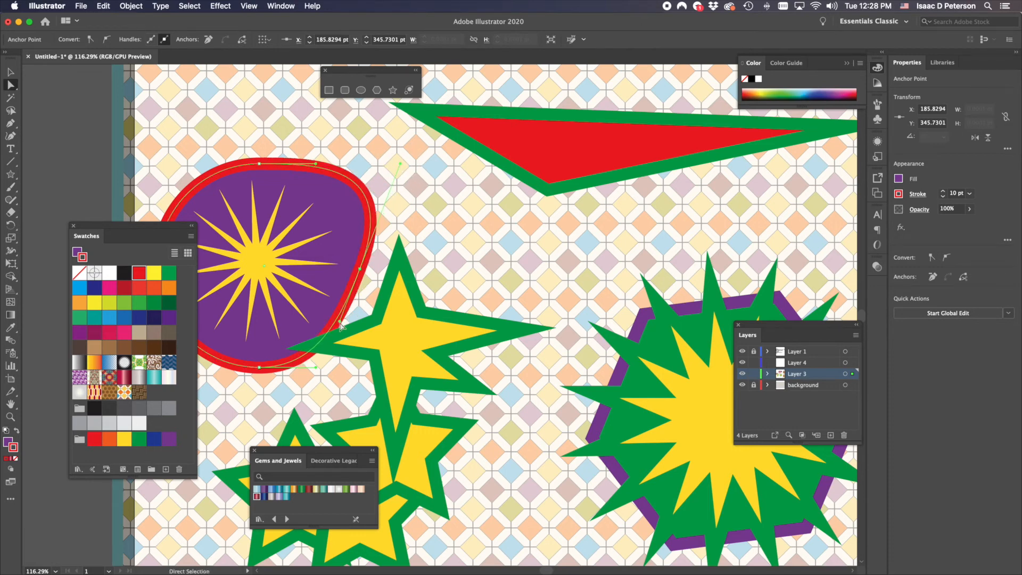
drag(340, 323, 336, 323)
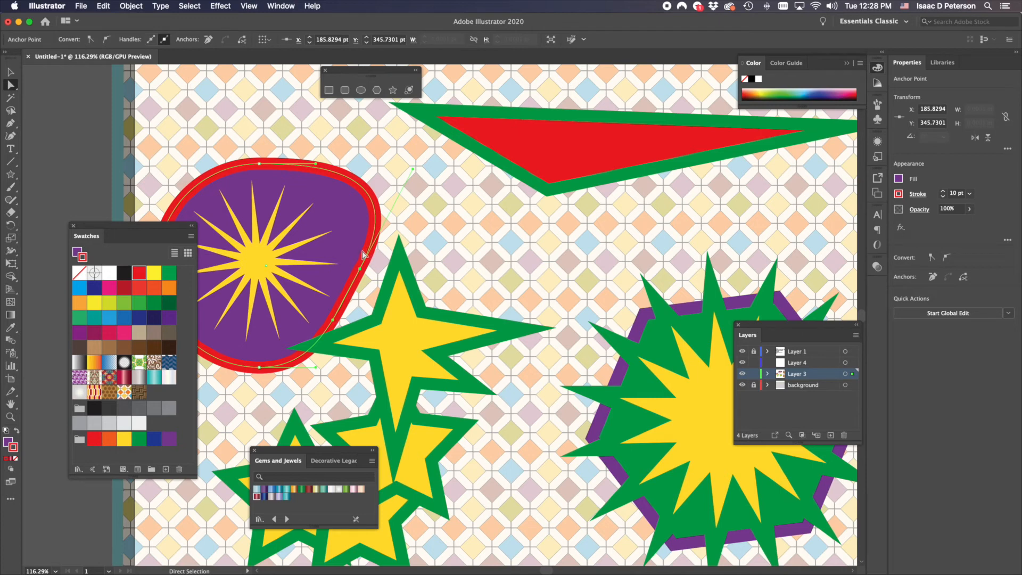
drag(334, 323, 358, 365)
drag(358, 368, 359, 347)
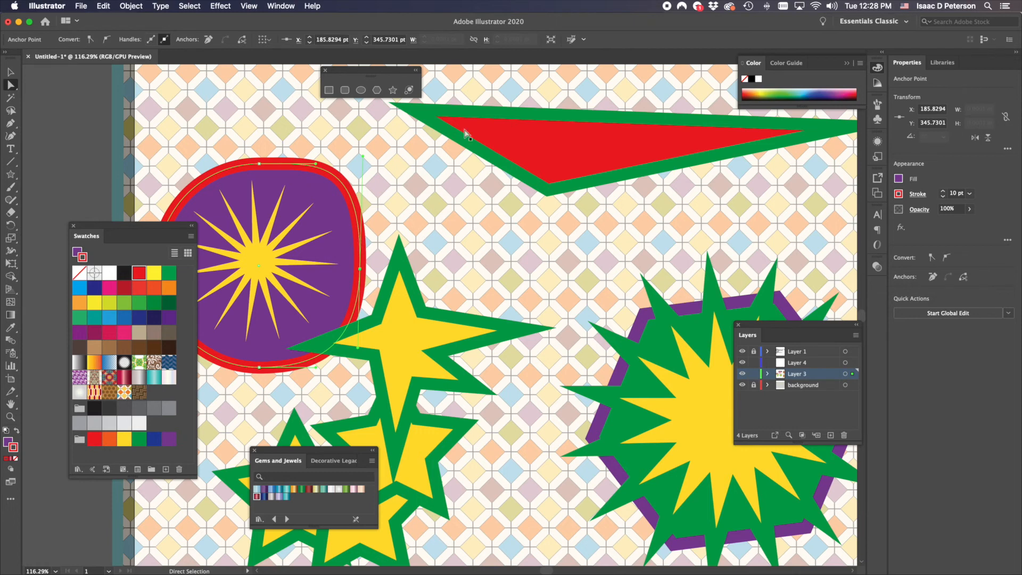
Move the circle's right anchor point outward with shorter handles, and raise its top anchor point with handles slanting down to the right.
drag(360, 272, 379, 265)
drag(381, 154, 378, 197)
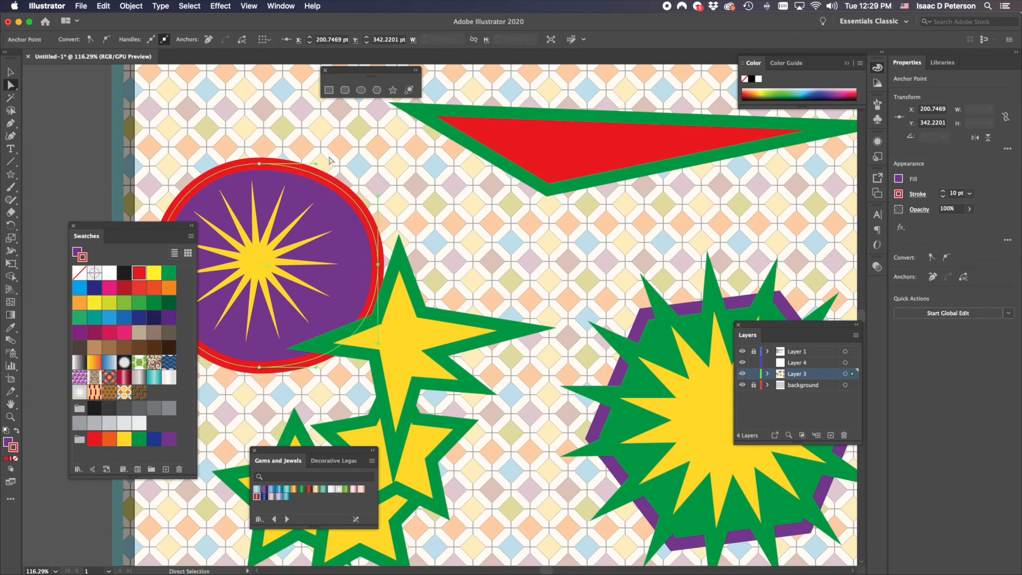
drag(263, 164, 353, 177)
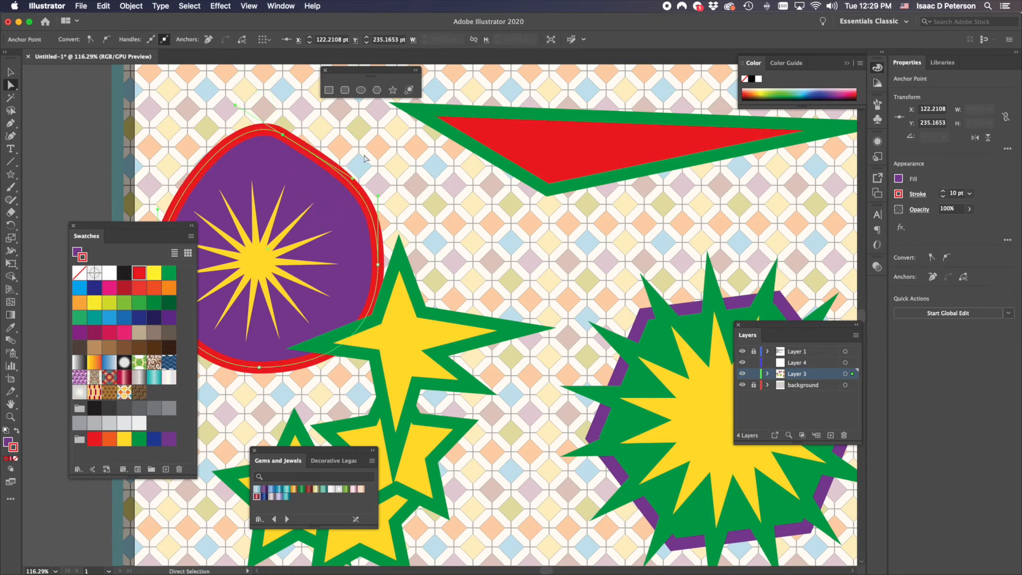
Reshape the red triangle by pulling its bottom corner down and left and its upper left corner inward, making that side nearly vertical.
click(547, 190)
drag(547, 190, 541, 244)
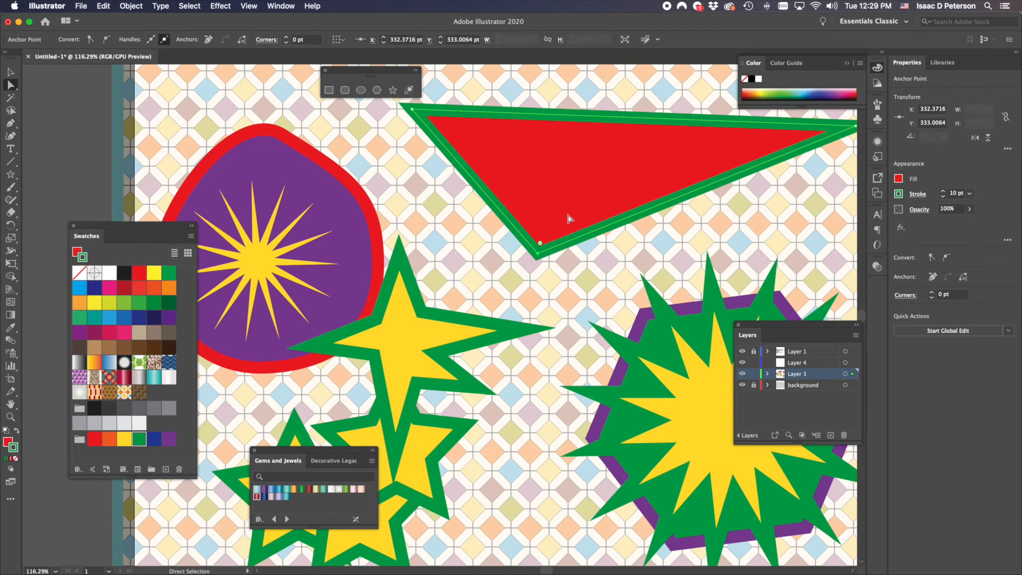
drag(536, 257, 473, 250)
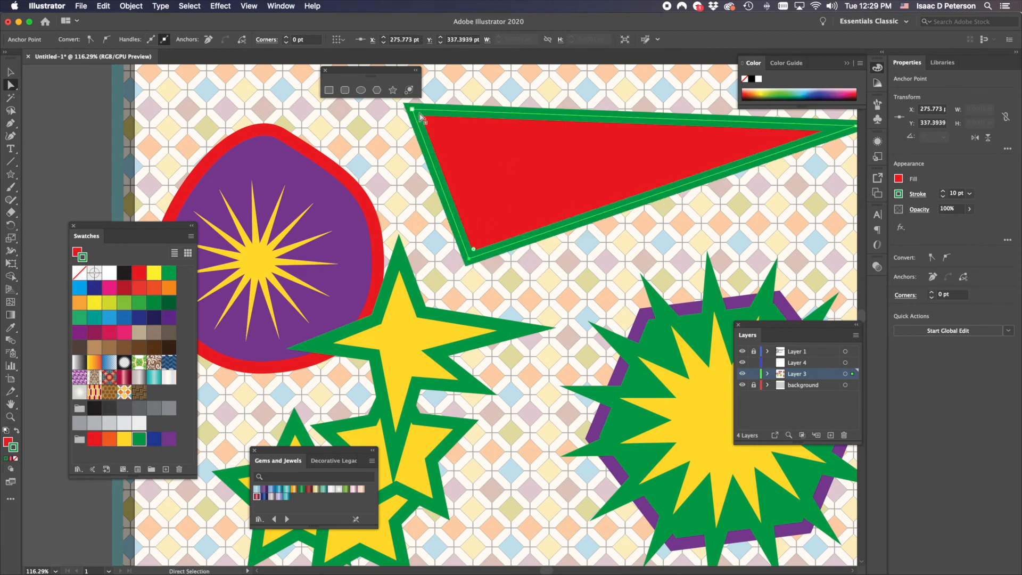
drag(412, 111, 470, 149)
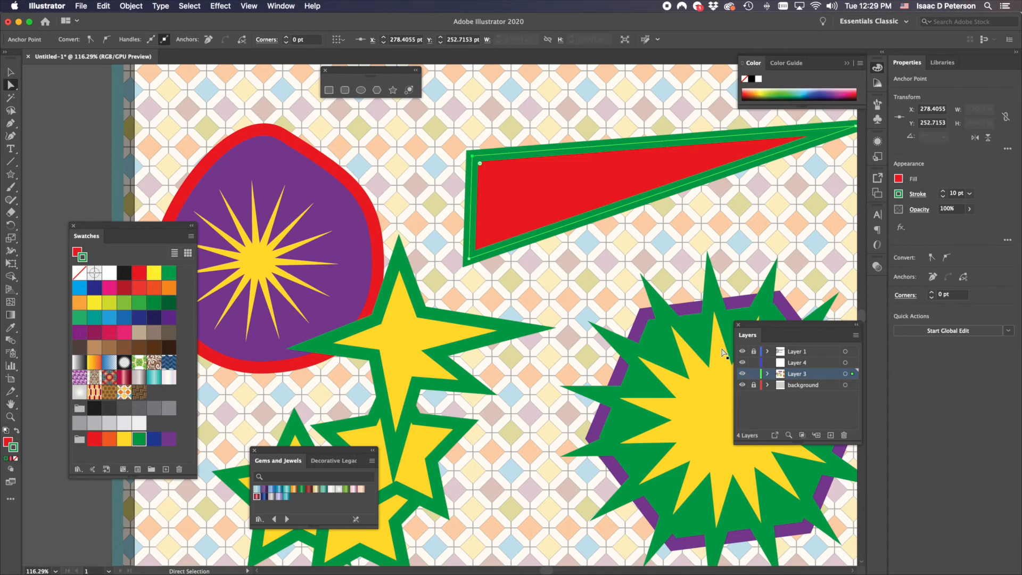
Level the direction handles of the reshaped circle's top anchor point to turn its peak into a broad, flat curve.
scroll(724, 354, right, 10)
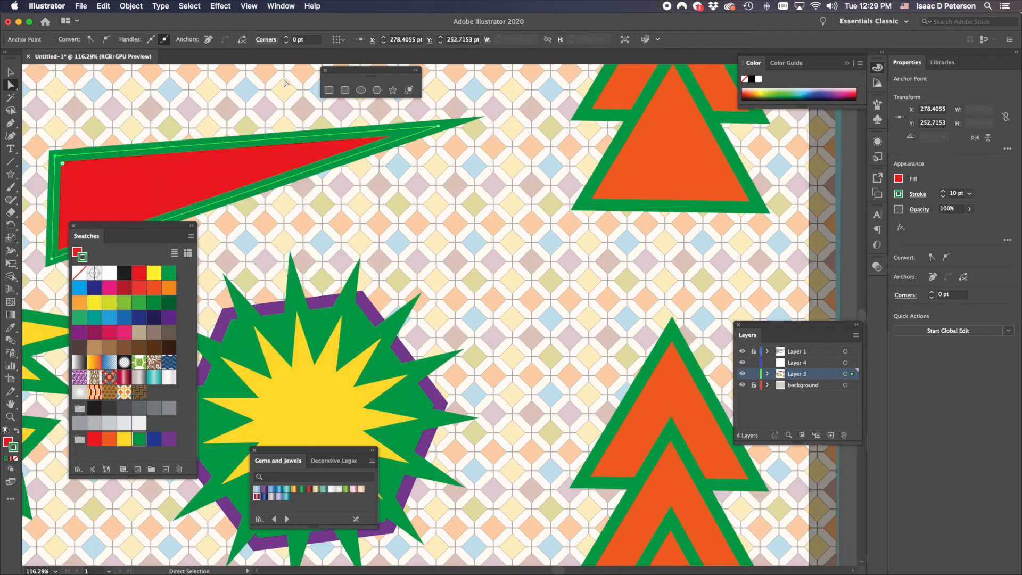
scroll(284, 82, left, 10)
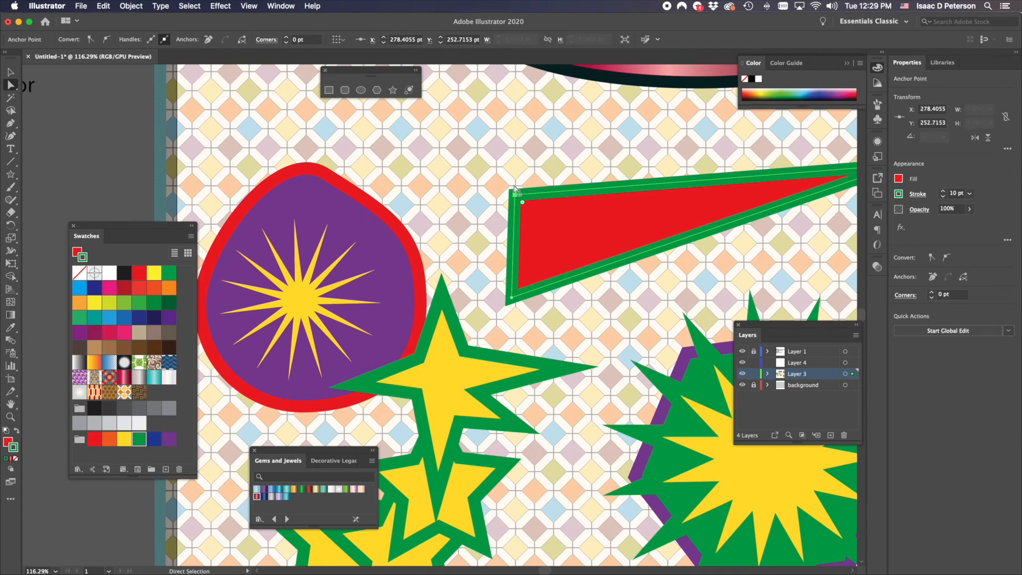
click(307, 176)
click(325, 173)
drag(278, 148, 215, 178)
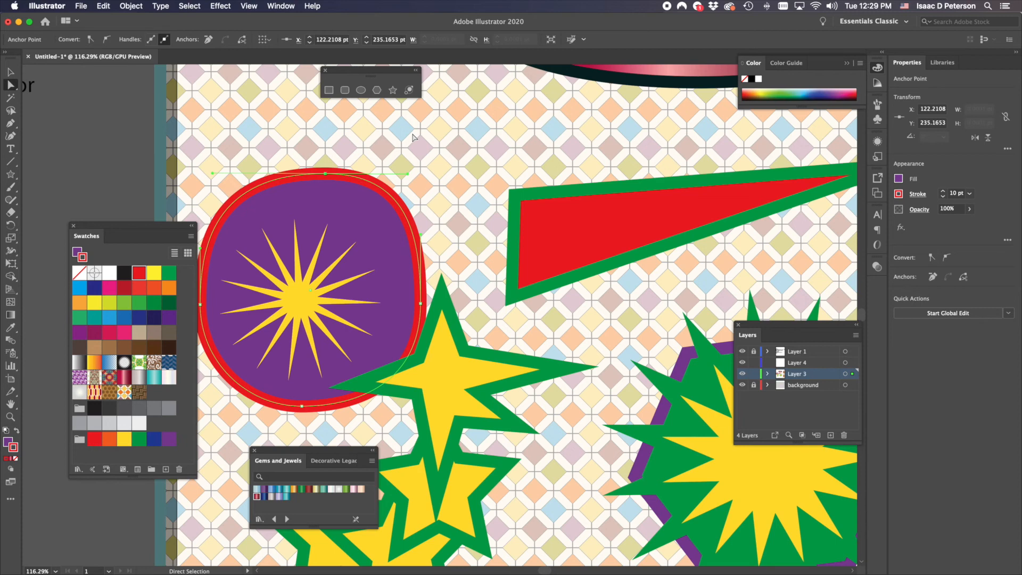
Move the elongated yellow star onto the wide end of the red triangle, and rearrange the two regular five-pointed stars below it.
click(449, 381)
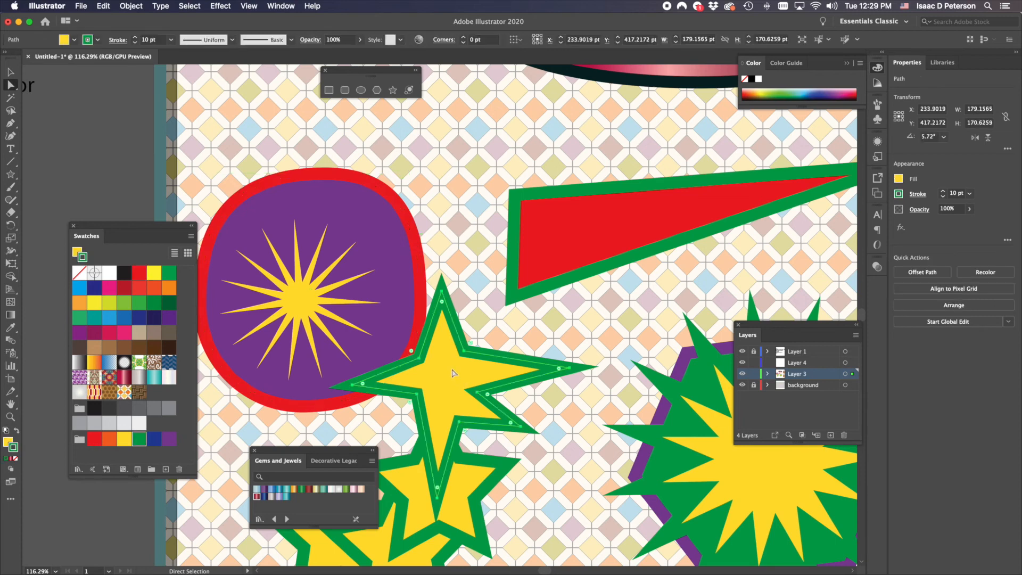
drag(450, 382, 533, 323)
drag(437, 486, 504, 343)
drag(399, 527, 532, 468)
drag(525, 286, 514, 179)
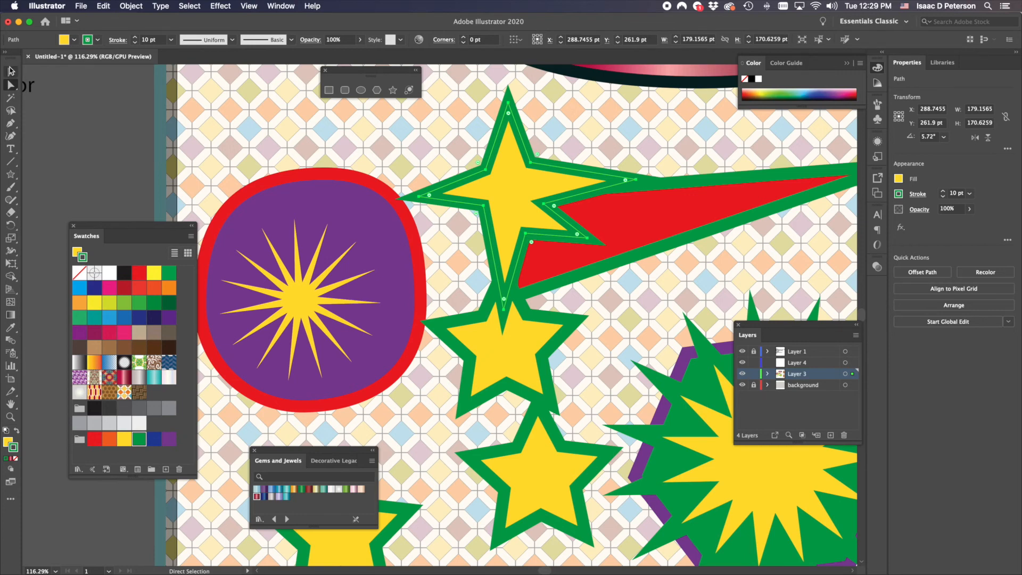
click(11, 70)
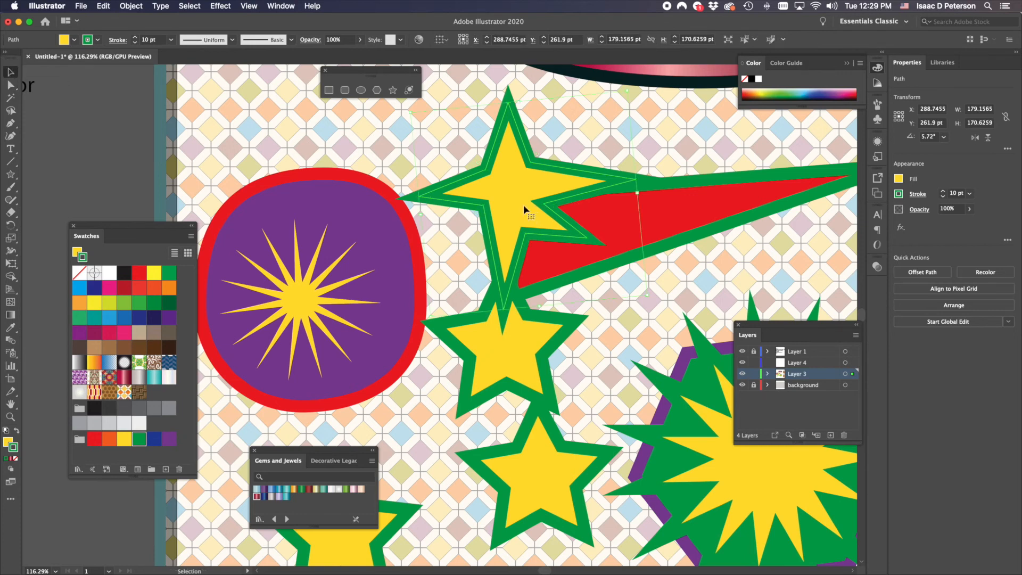
mouse_move(506, 191)
mouse_down()
mouse_move(492, 185)
mouse_move(497, 177)
mouse_move(524, 187)
mouse_up()
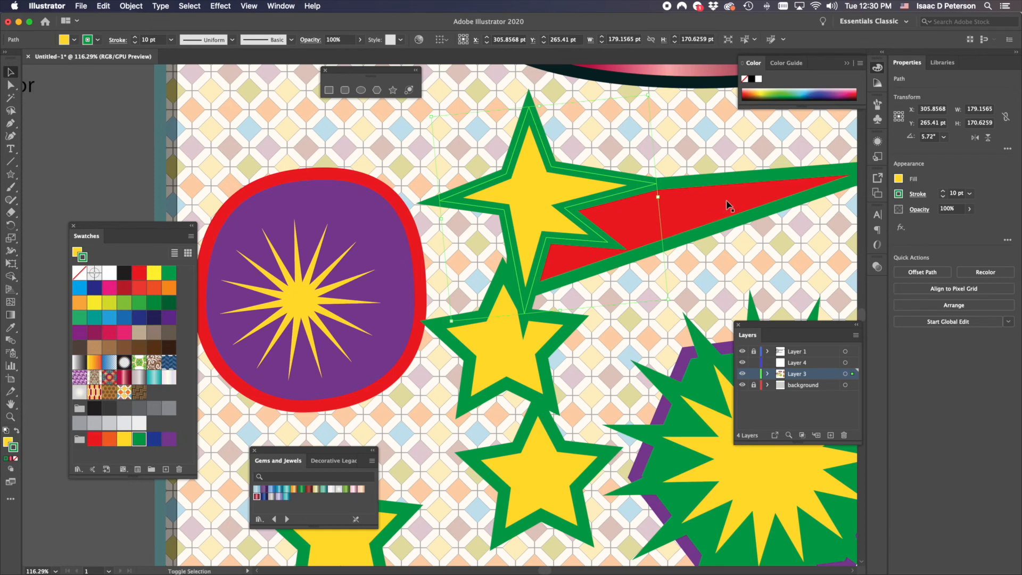
Select the red triangle together with the overlapping star, and float the Pathfinder panel on its own over the purple shape.
shift+click(725, 207)
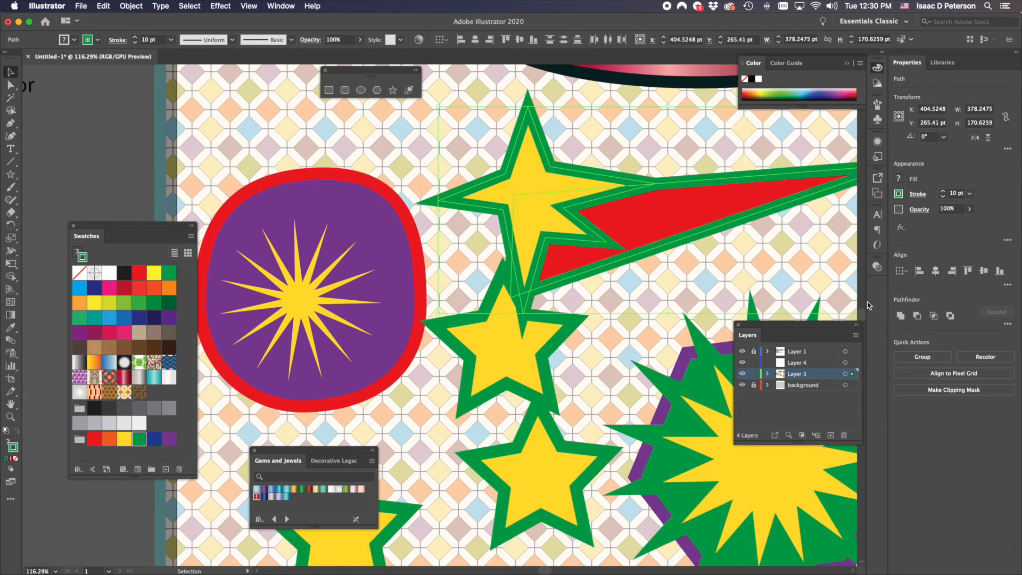
click(288, 8)
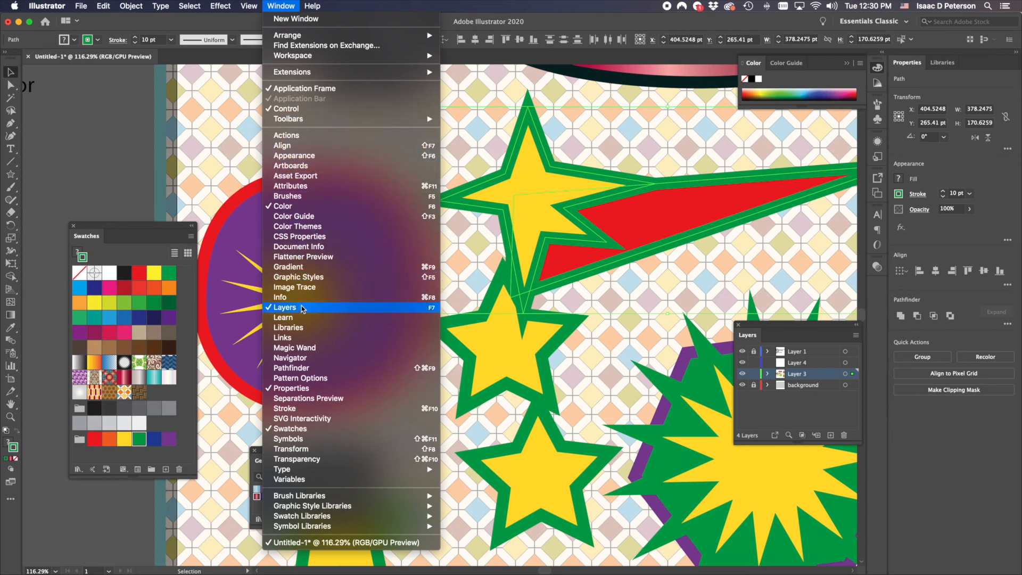
click(316, 369)
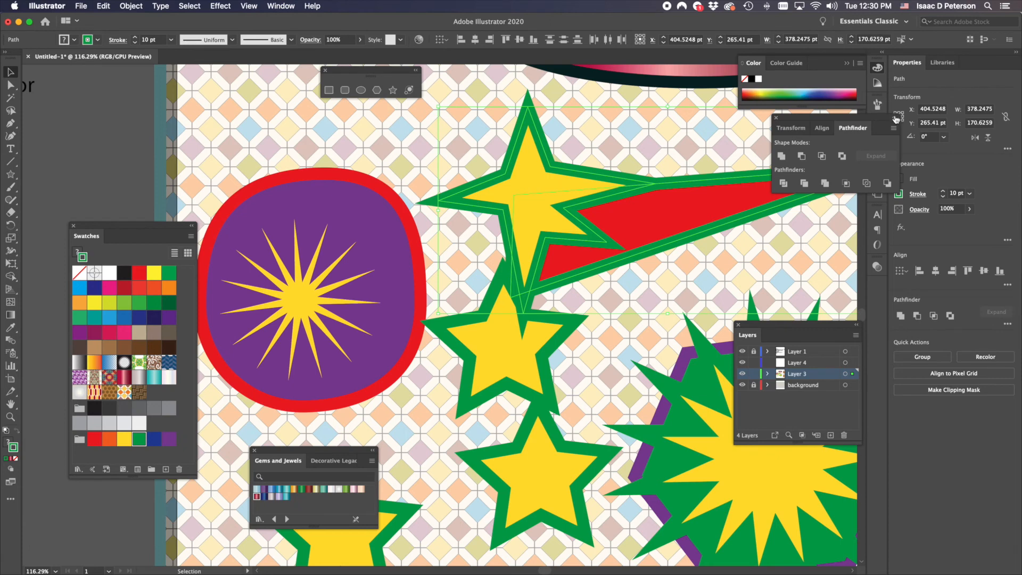
click(894, 119)
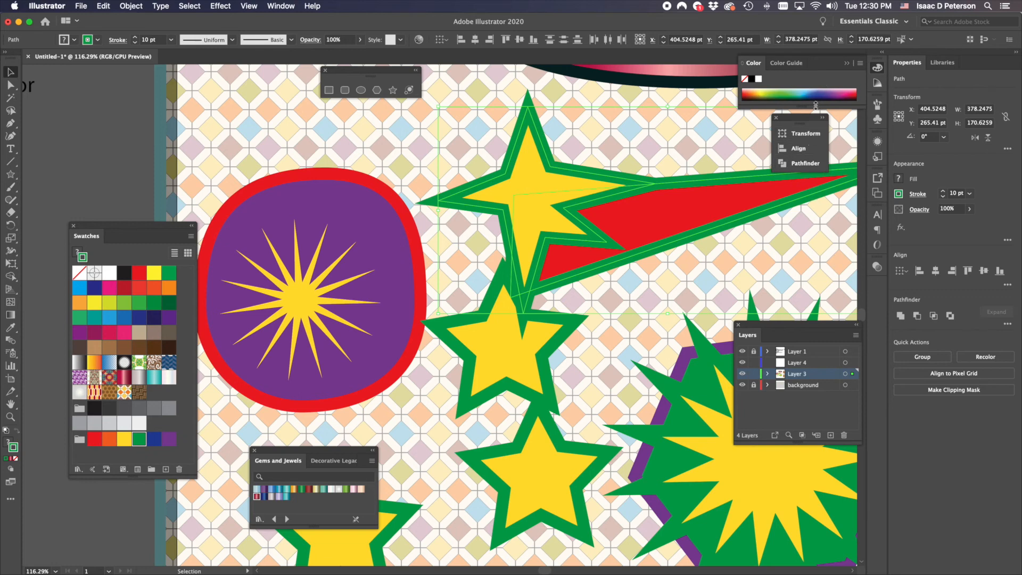
click(823, 120)
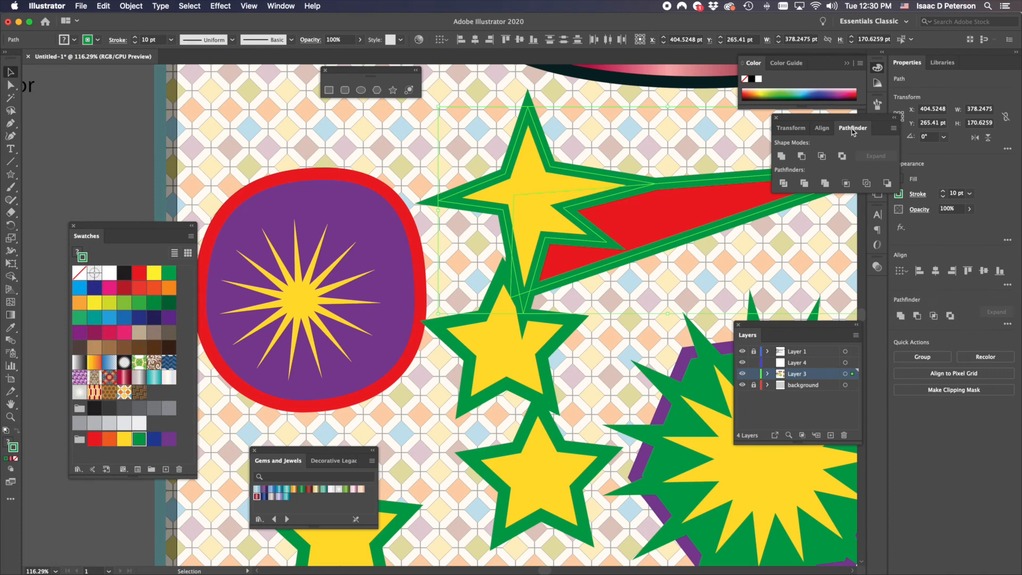
drag(852, 128, 637, 248)
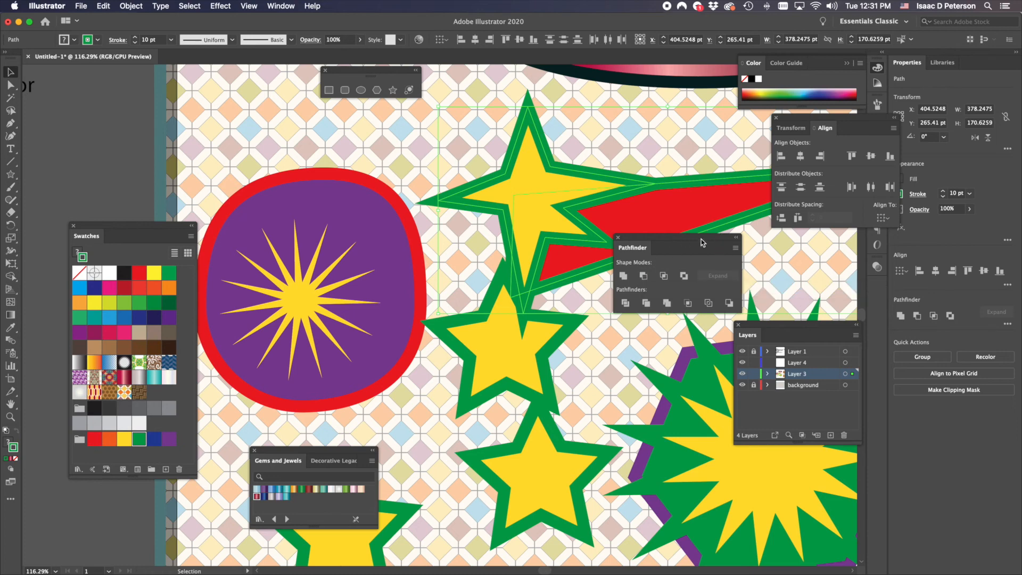
drag(690, 239, 298, 176)
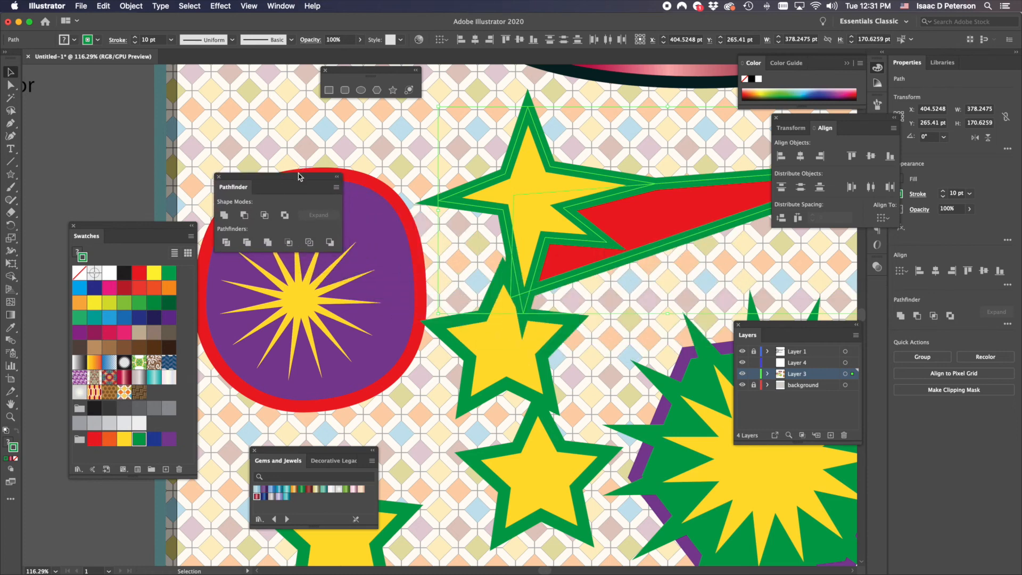
Unite the selected star and triangle into one shape, and move it up, clear of the stars below.
click(224, 215)
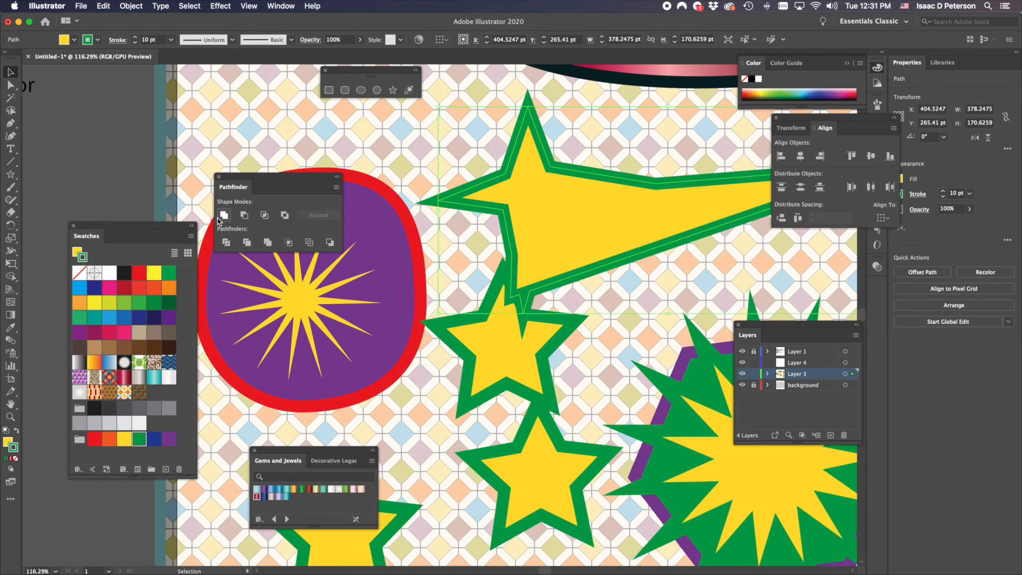
drag(512, 179, 474, 125)
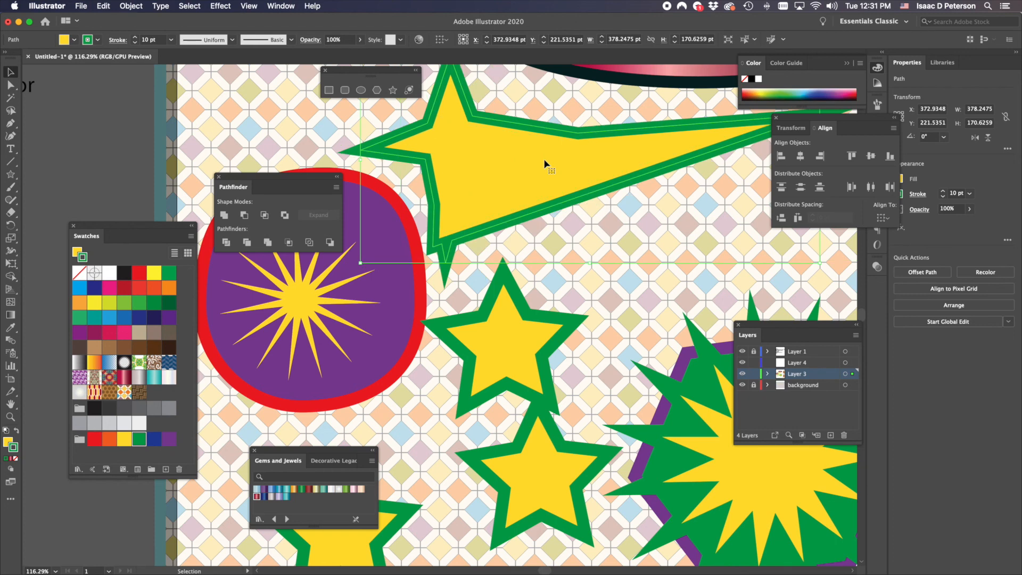
drag(525, 160, 559, 155)
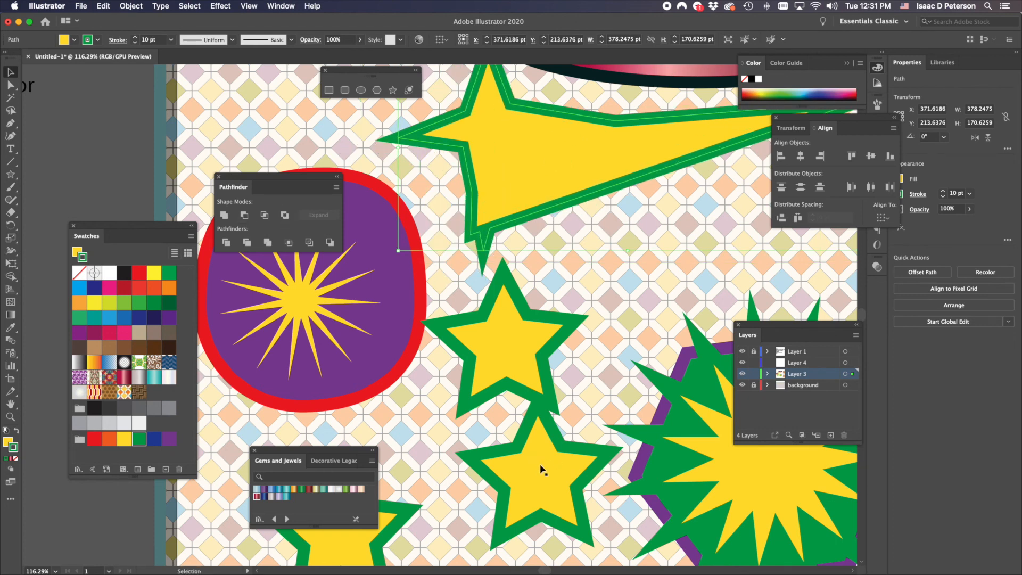
Intersect the two five-pointed stars, overlapped one slightly below the other, and move the resulting shape up and to the right.
drag(544, 470, 505, 371)
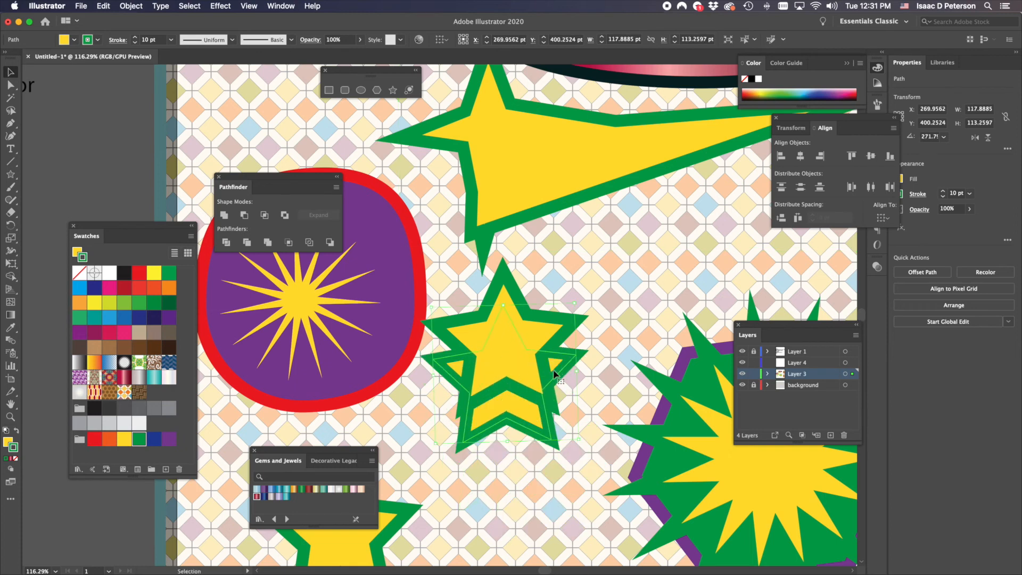
drag(451, 298, 586, 424)
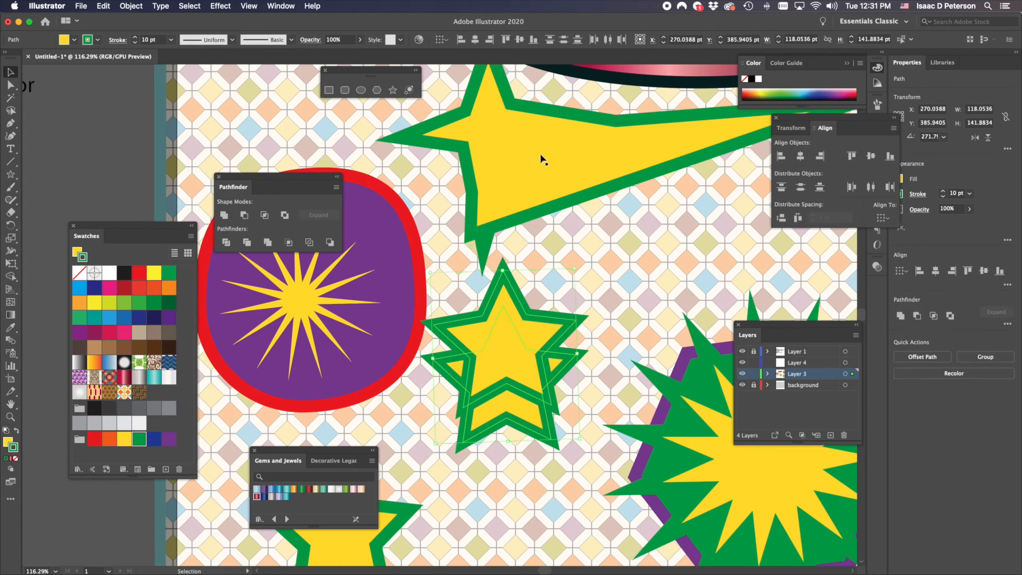
click(265, 216)
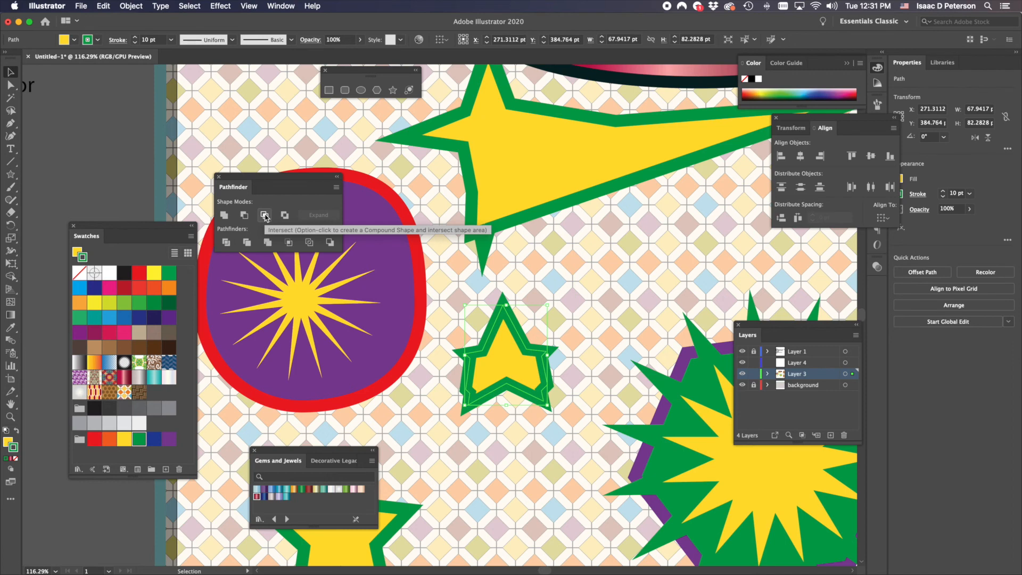
click(584, 299)
drag(591, 302, 626, 233)
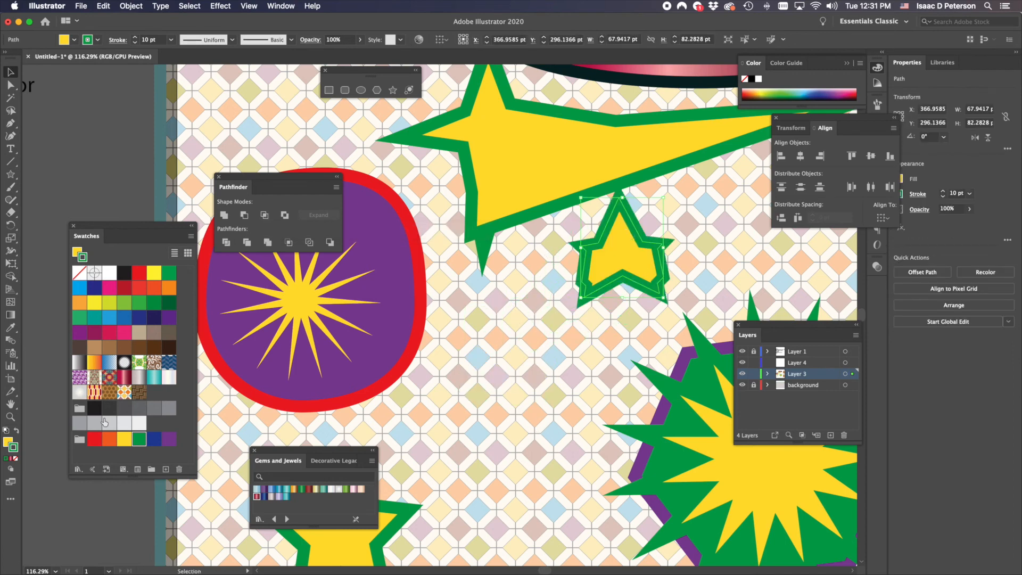
Fill the intersected star shape with red and remove its stroke, placing it in the open area beneath the united yellow shape.
click(6, 441)
click(96, 441)
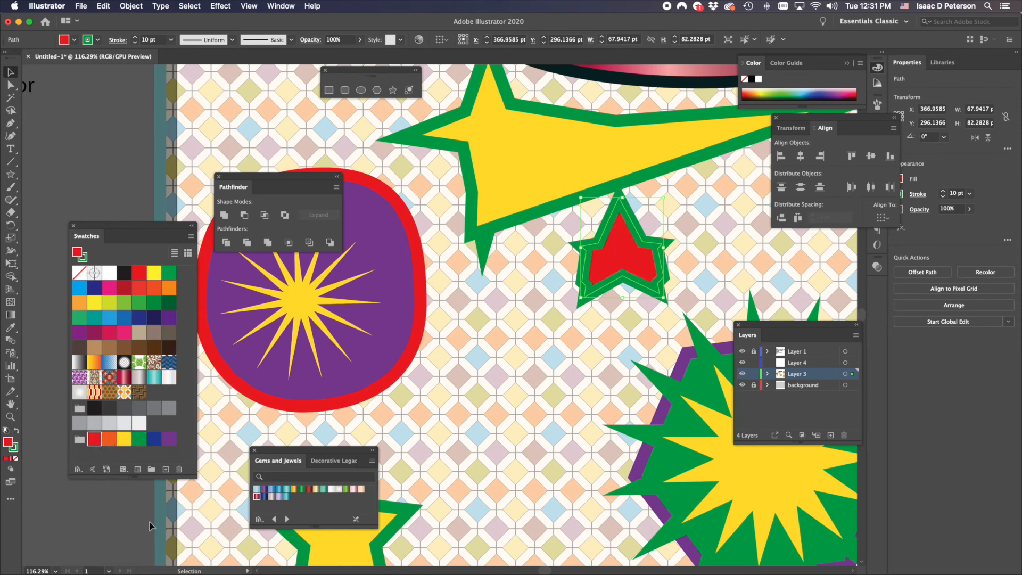
drag(633, 256, 549, 308)
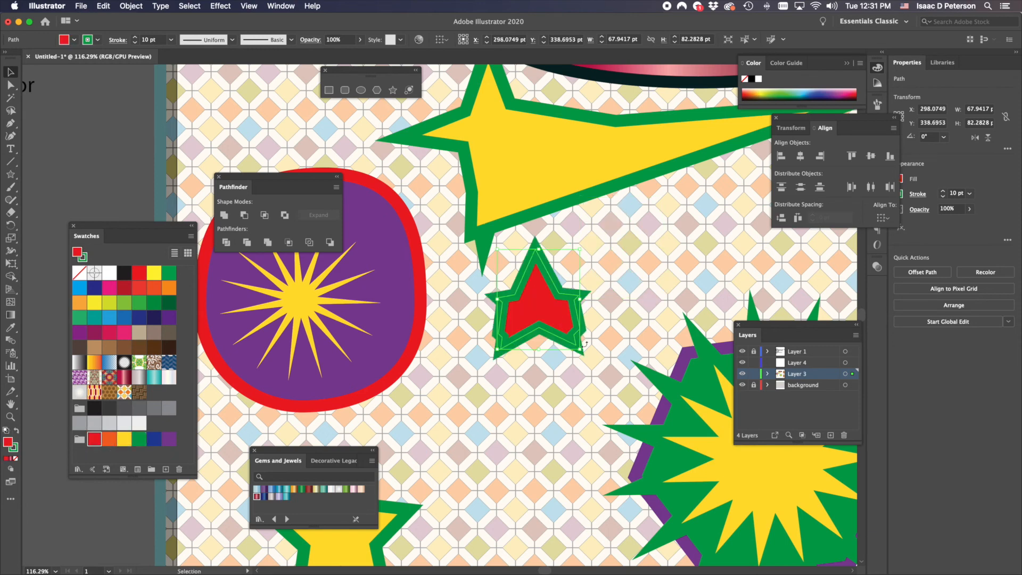
click(13, 447)
click(16, 458)
drag(543, 309, 616, 290)
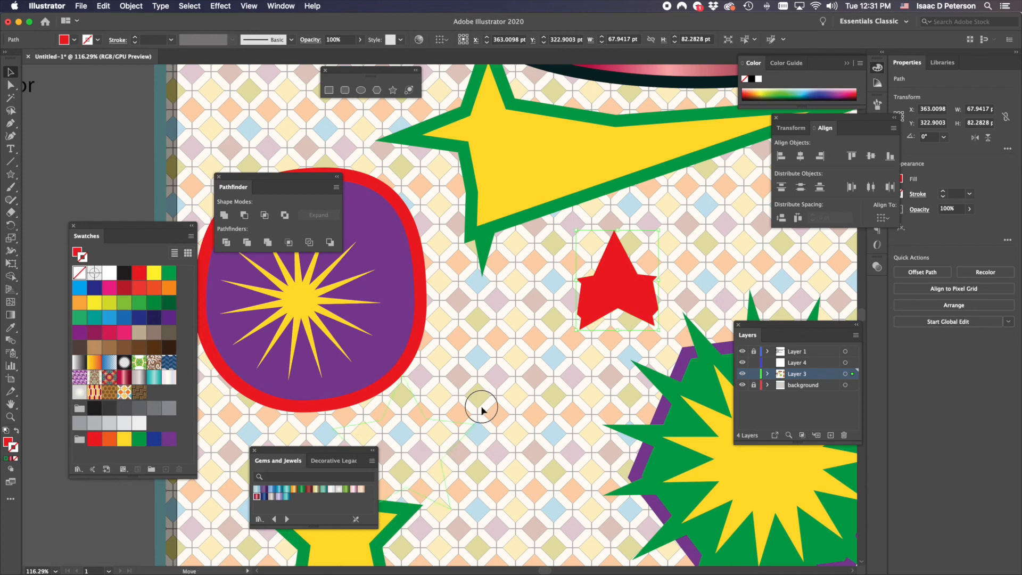
Overlap the remaining five-pointed star with the large yellow starburst, and subtract the starburst from it using Minus Front.
mouse_move(536, 368)
mouse_down()
mouse_move(510, 377)
mouse_move(522, 377)
mouse_up()
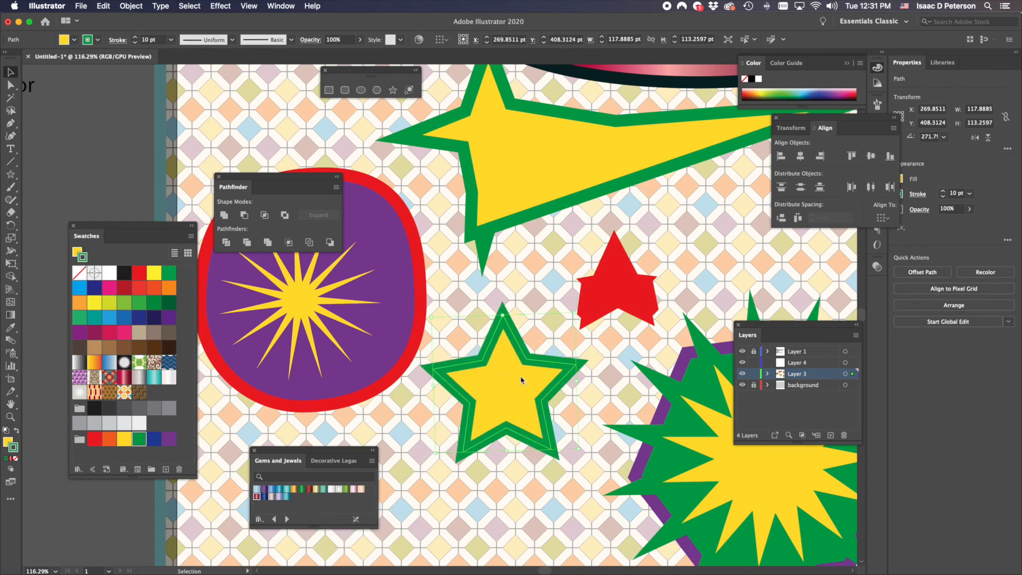
drag(752, 470, 494, 468)
click(519, 408)
shift+click(537, 367)
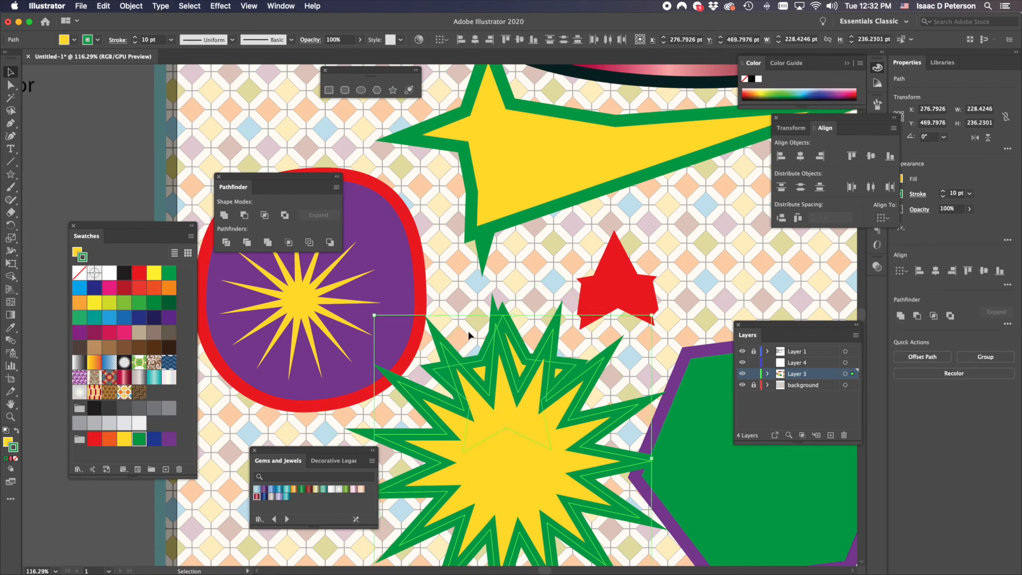
click(244, 216)
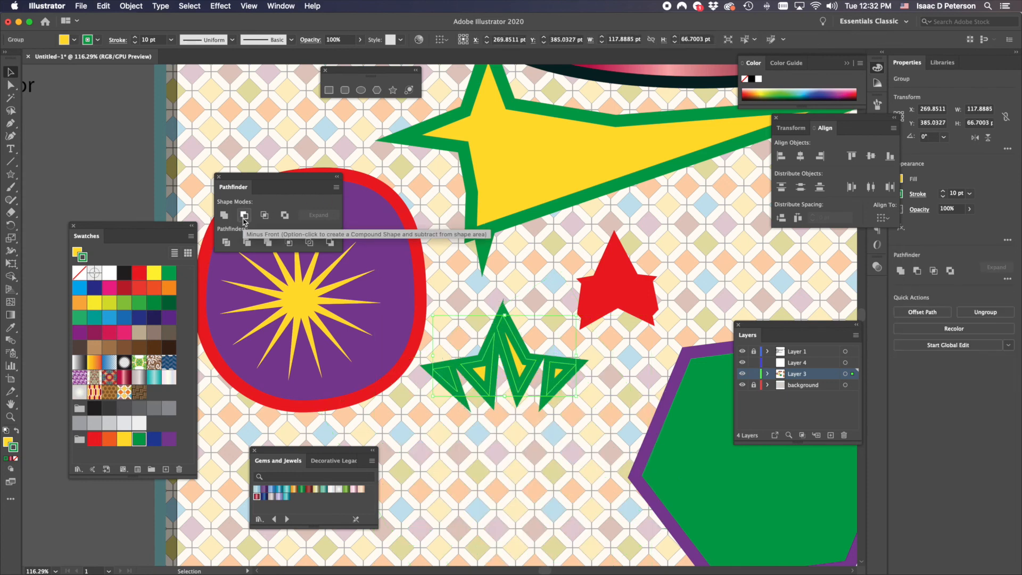
Remove the stroke from the leftover star fragments and enlarge the group to about 153 by 96 pt.
click(515, 445)
mouse_move(527, 399)
mouse_down()
mouse_move(508, 441)
mouse_move(510, 398)
mouse_up()
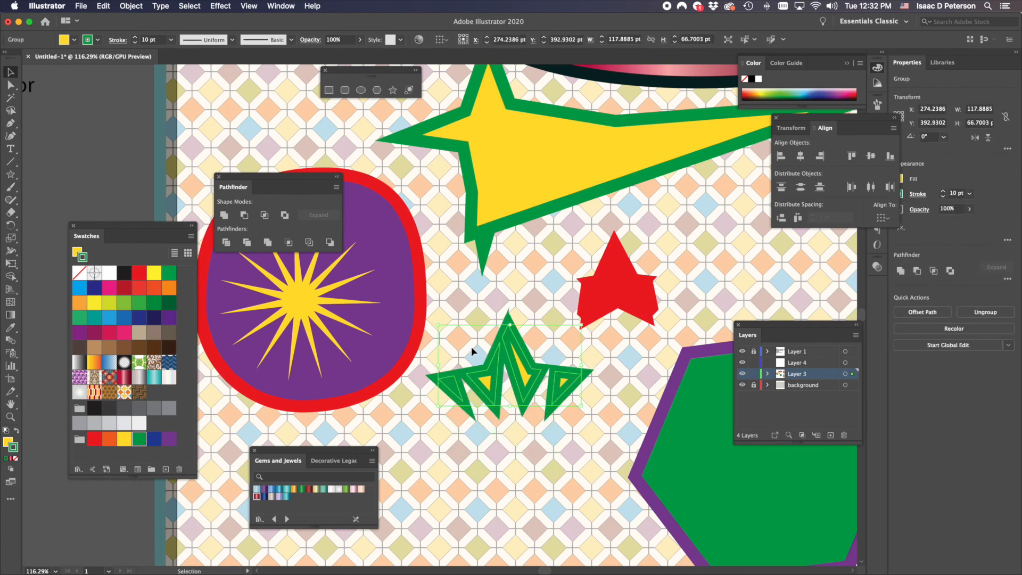
click(15, 458)
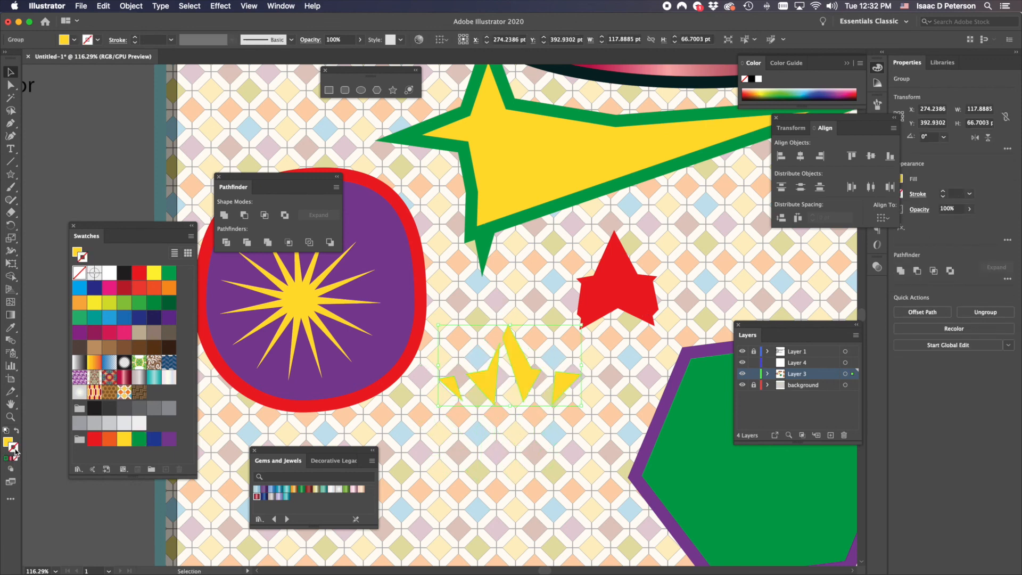
mouse_move(526, 362)
mouse_down()
mouse_move(523, 340)
mouse_move(519, 411)
mouse_up()
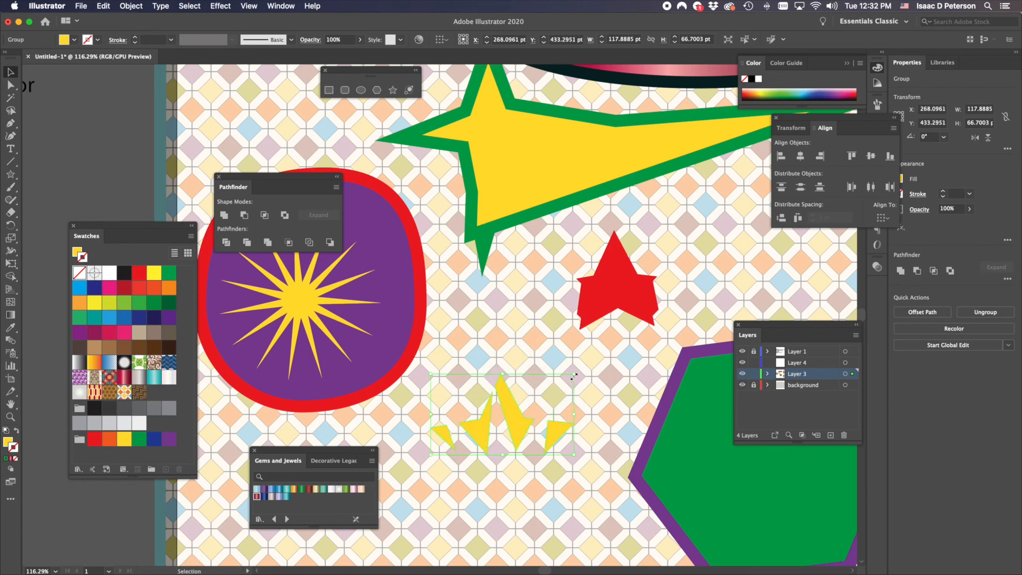
drag(574, 377, 617, 340)
drag(549, 412, 537, 440)
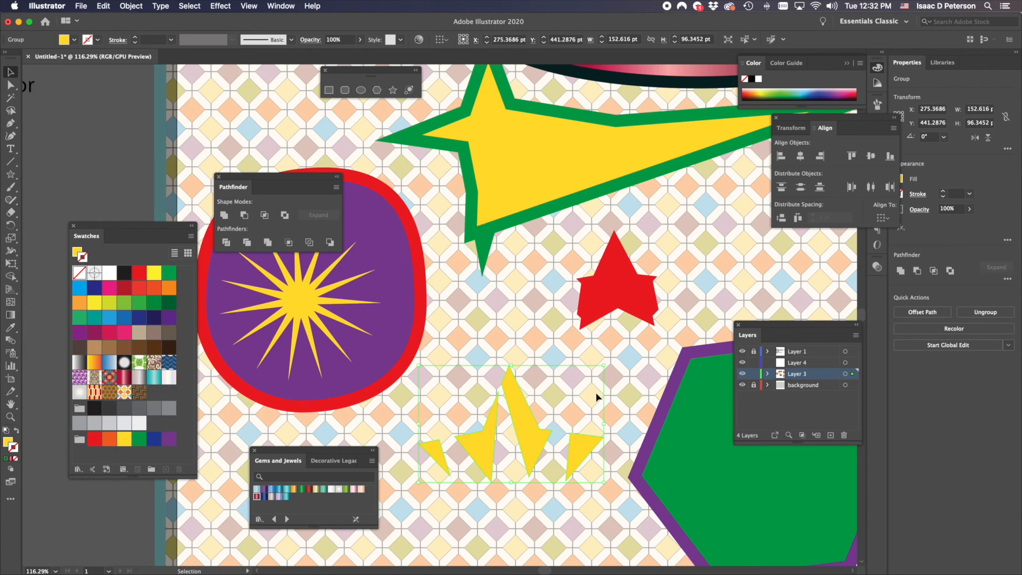
Place the yellow star fragments inside the purple rounded shape, and move the thin-rayed starburst out above it.
click(532, 444)
drag(533, 444, 363, 376)
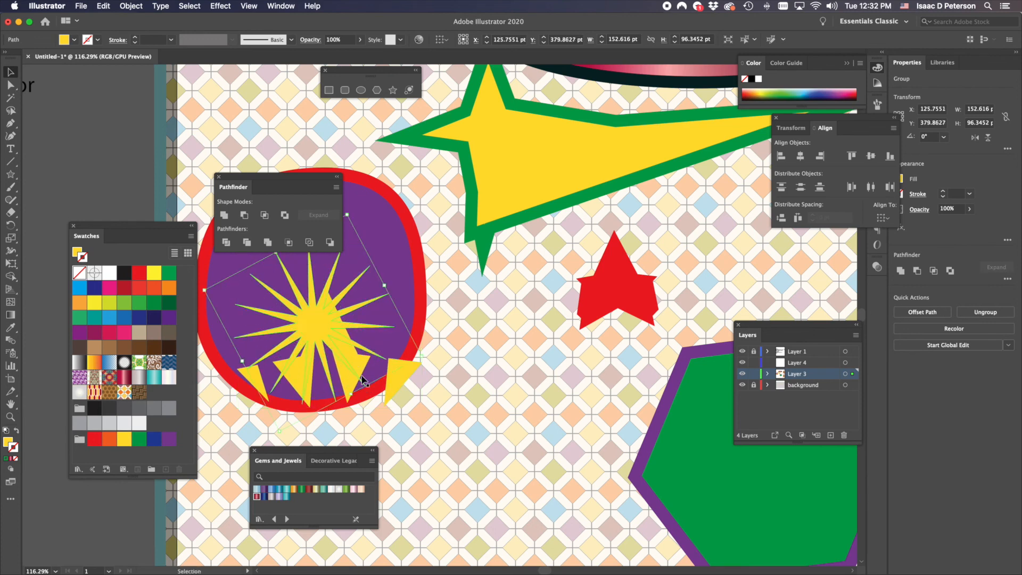
drag(299, 316, 255, 244)
drag(319, 331, 290, 120)
drag(387, 369, 363, 312)
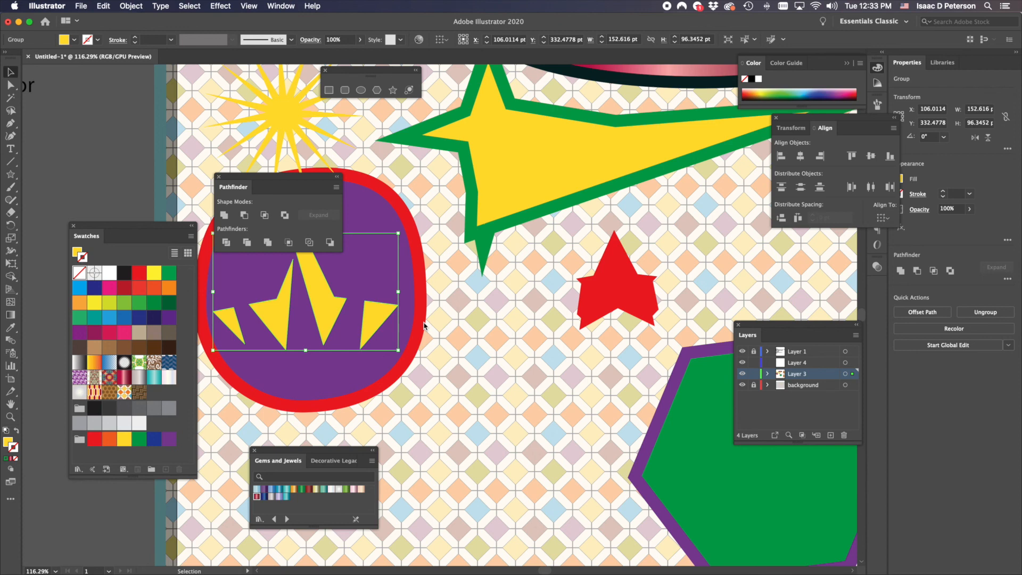
Shift the red shape down and left, and move the green hexagon into the space between the yellow shape and the upper tree.
drag(615, 279, 591, 343)
drag(673, 457, 660, 440)
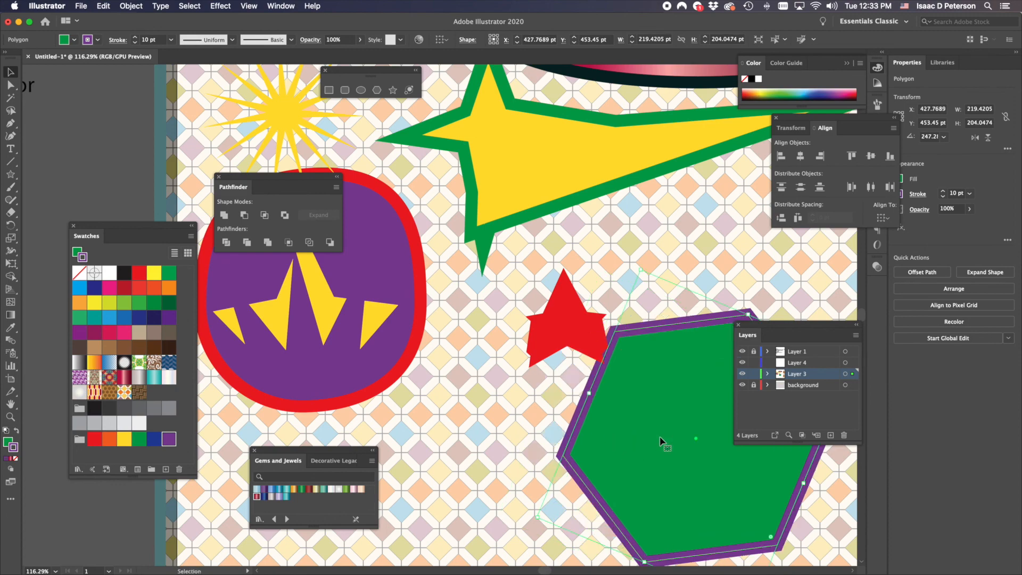
key(super+minus)
key(super+minus)
key(super+minus)
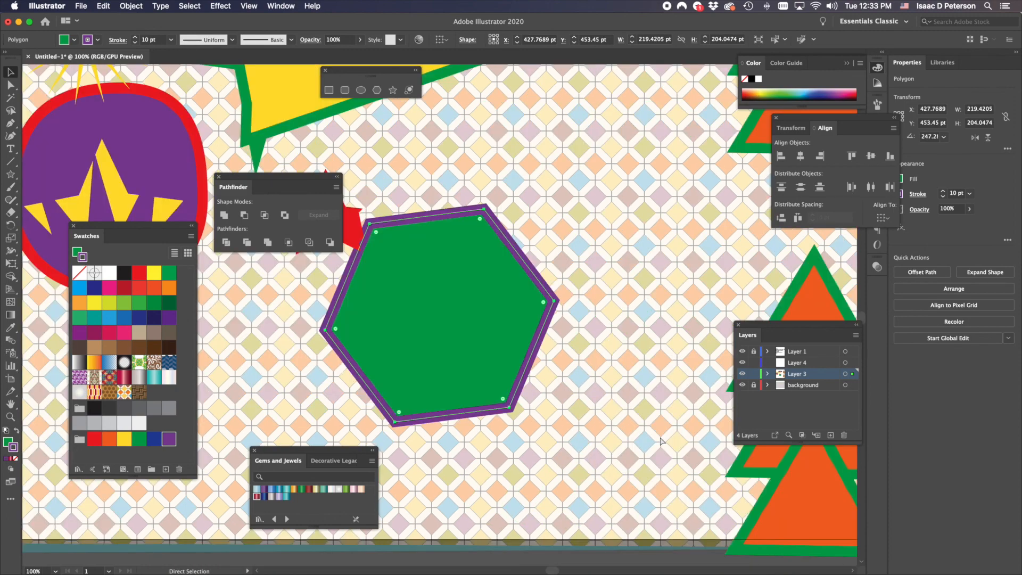
key(super+minus)
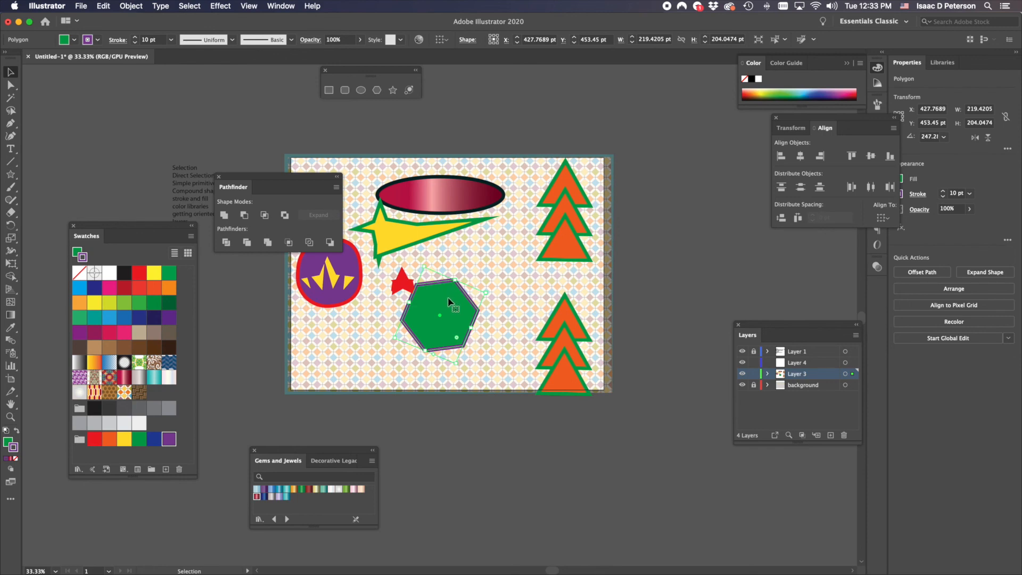
click(490, 261)
drag(489, 260, 490, 261)
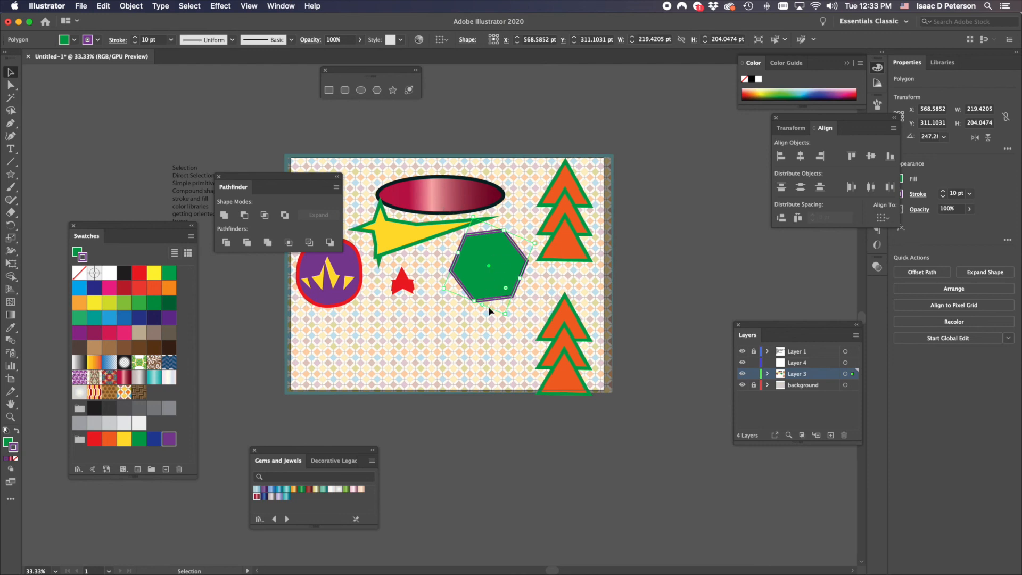
Duplicate the hexagon below the red shape and recolor the copy with a green stroke and a gold gradient fill from Gems and Jewels.
click(457, 318)
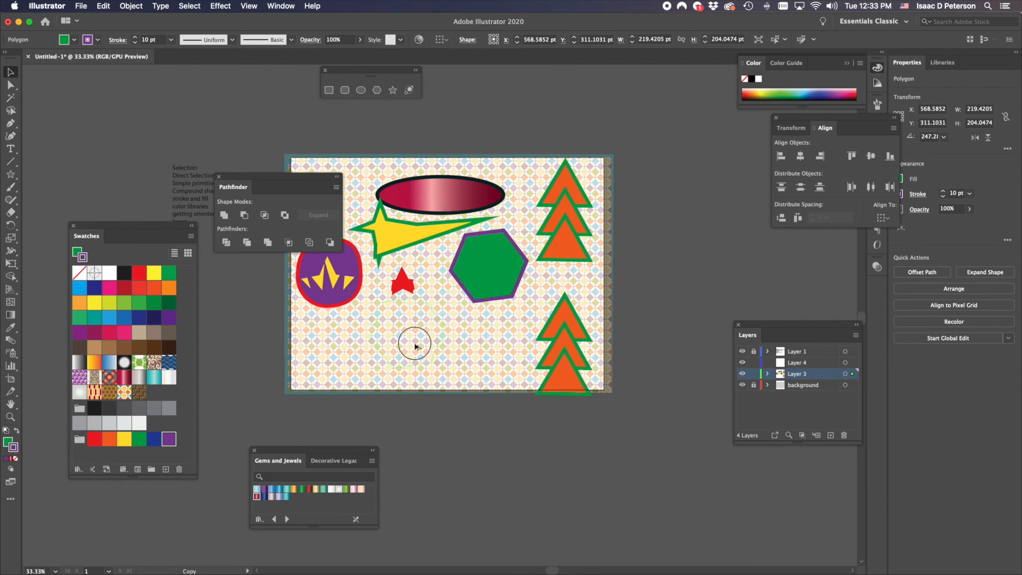
drag(420, 357, 420, 366)
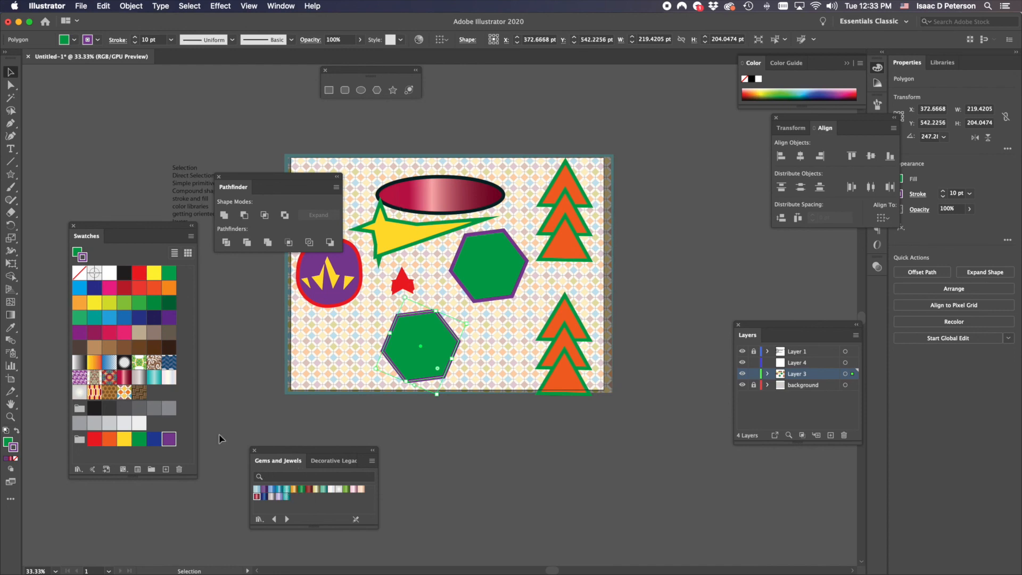
click(18, 428)
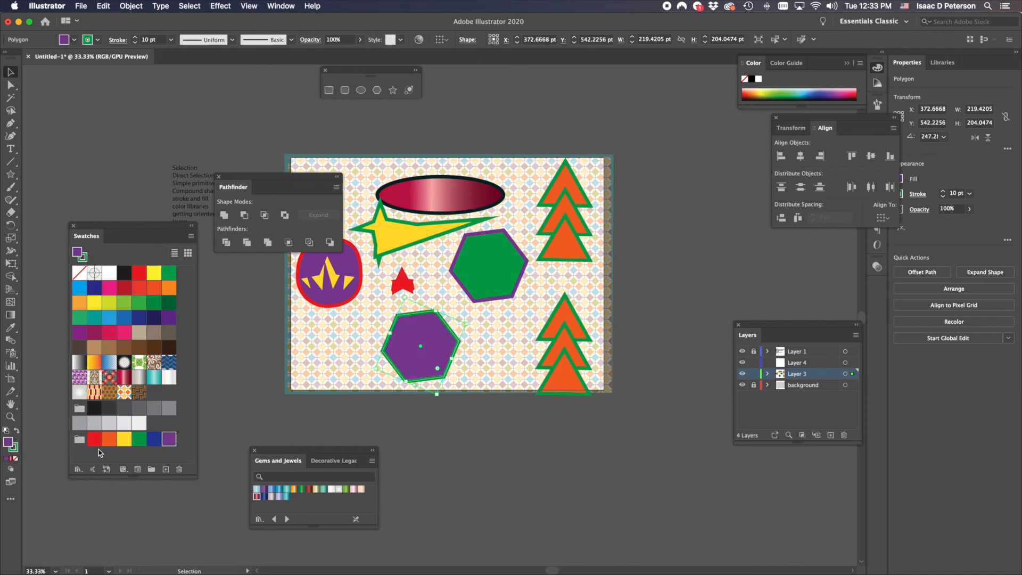
click(295, 489)
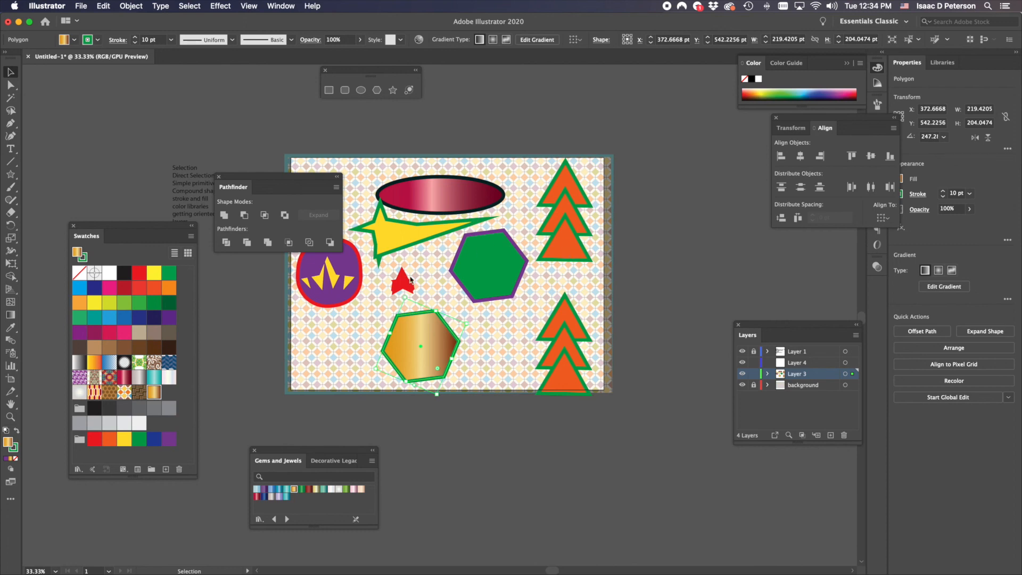
scroll(414, 277, down, 1)
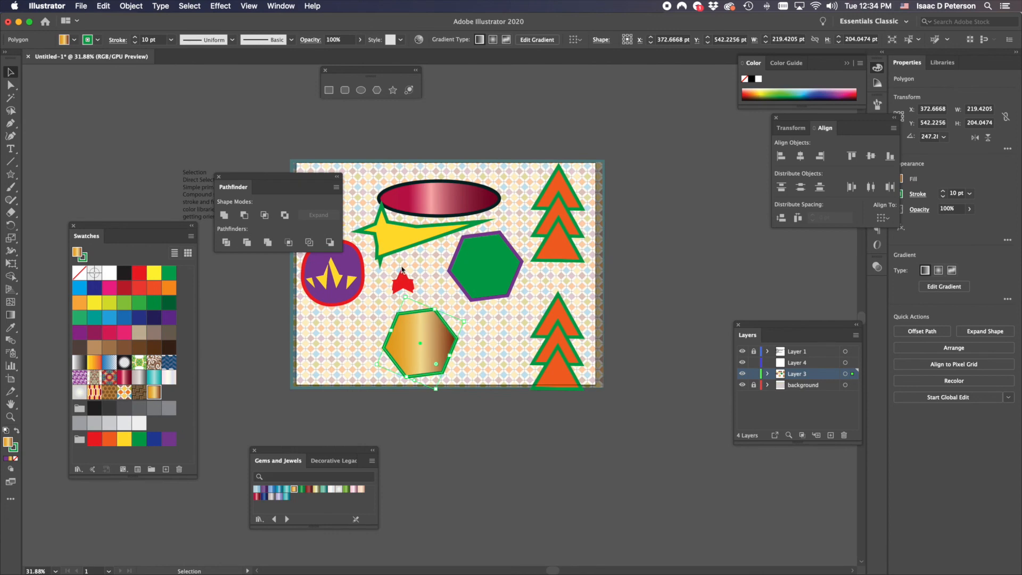